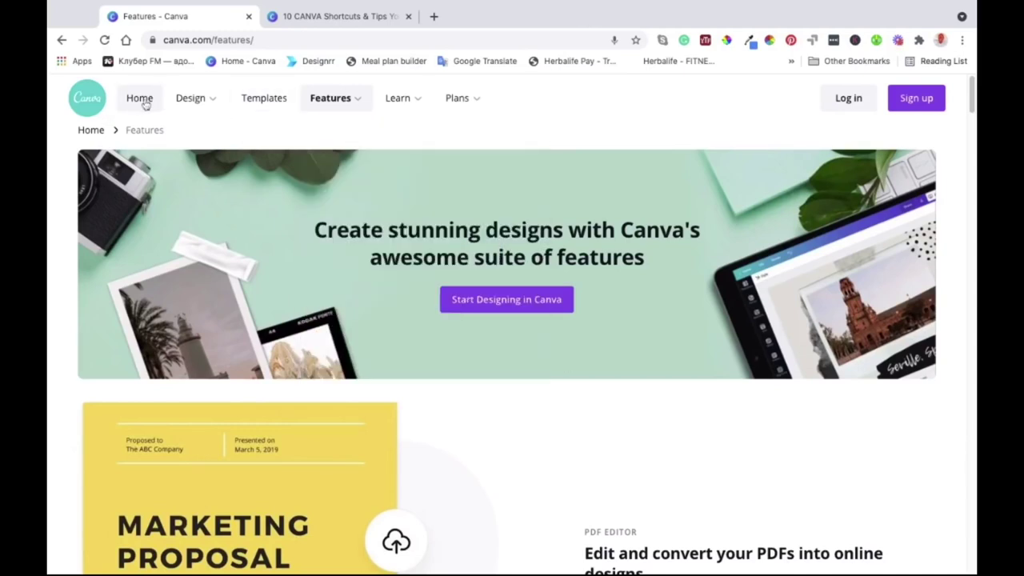
Step: Open the Canva home page and switch to the open design "10 CANVA Shortcuts & Tips You Should Use MORE"
click(144, 103)
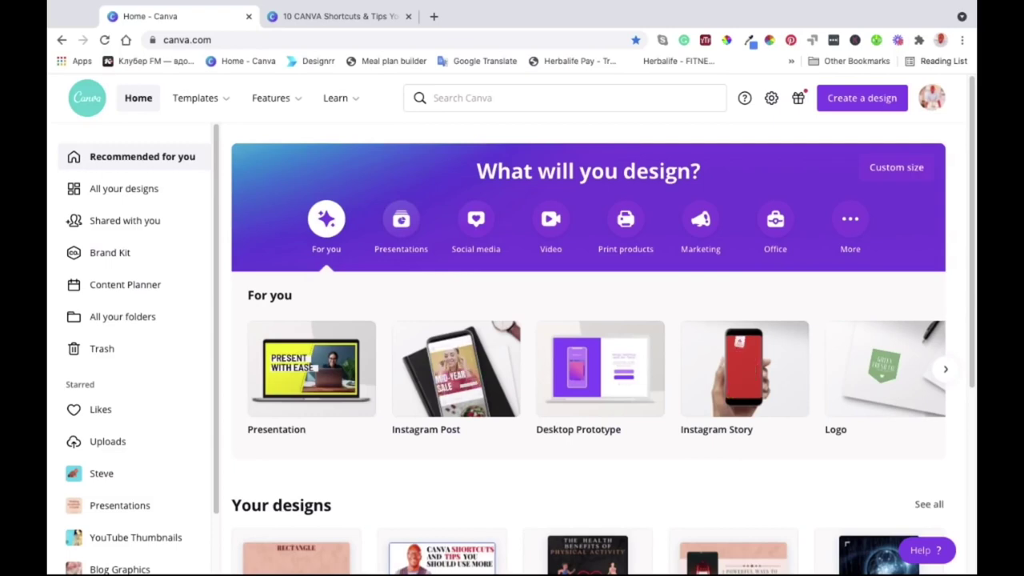
click(346, 16)
scroll(489, 349, down, 10)
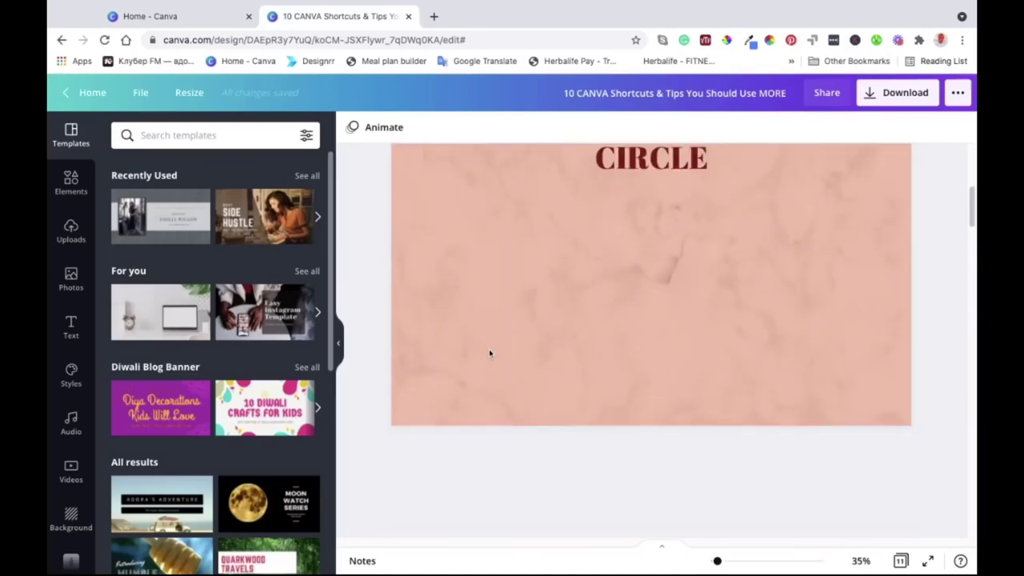
scroll(490, 352, up, 10)
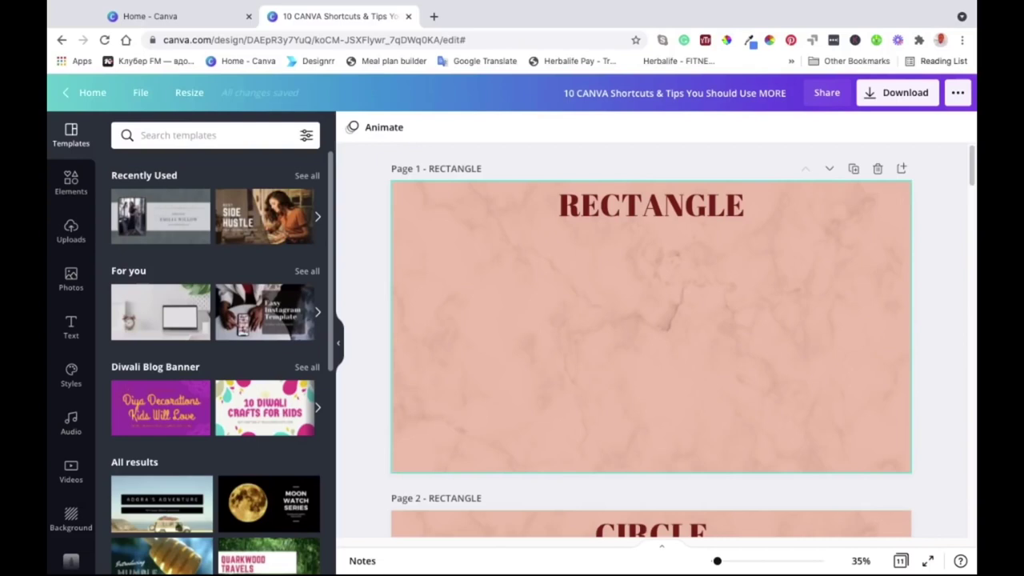
Step: Add a rectangle shape to the RECTANGLE page and fill it with the light rose pink document colour
key(r)
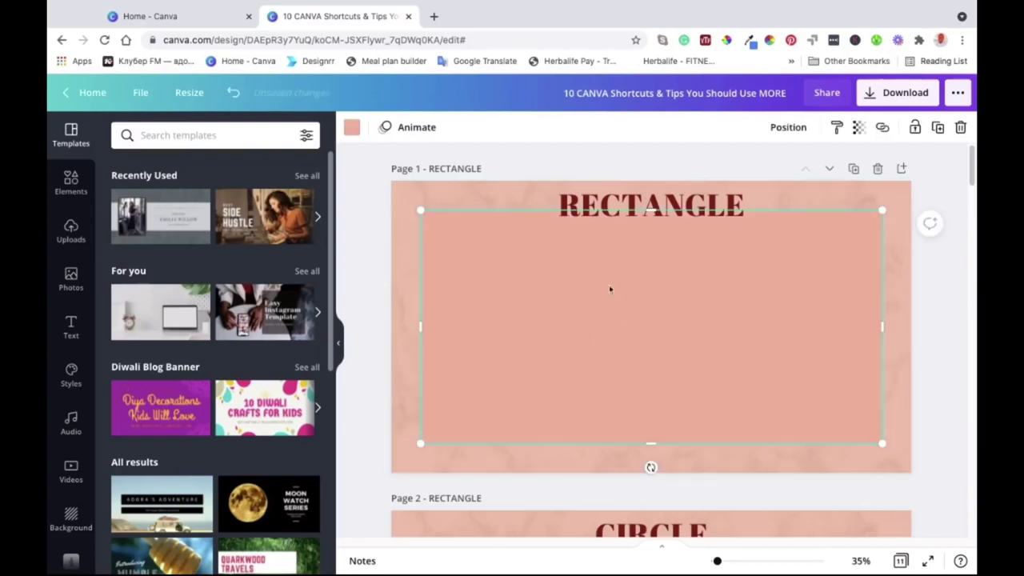
click(353, 128)
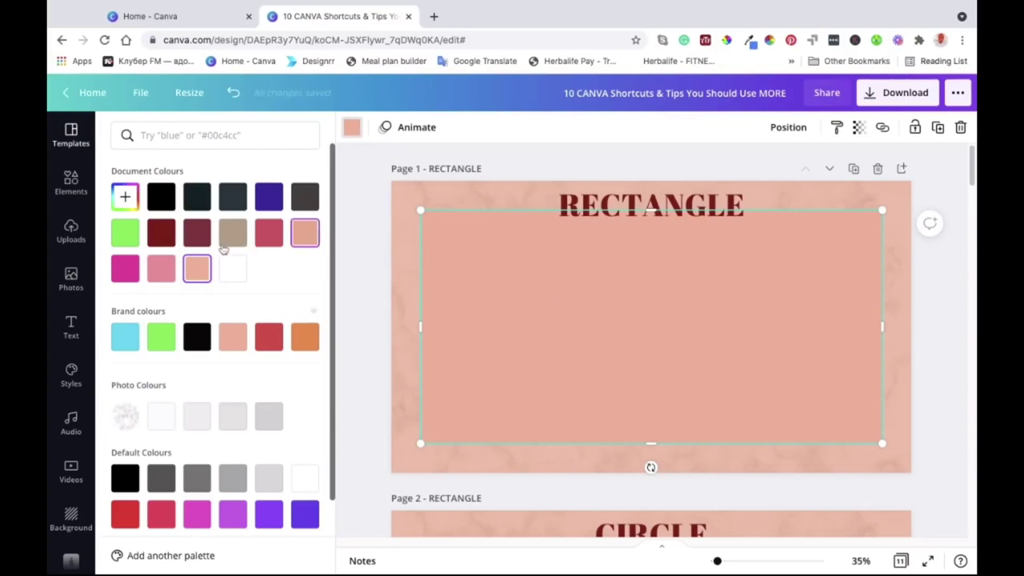
click(233, 273)
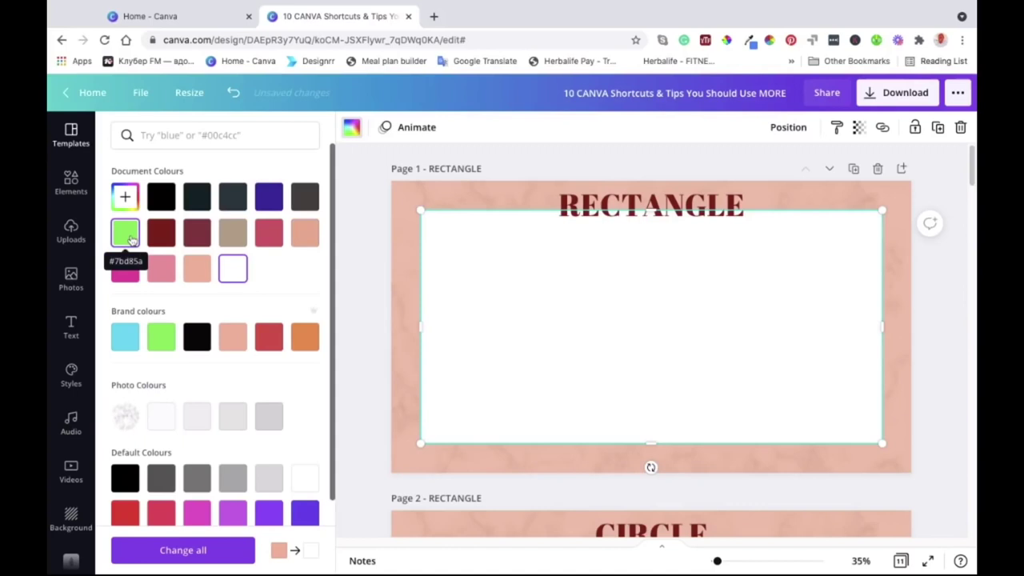
click(161, 270)
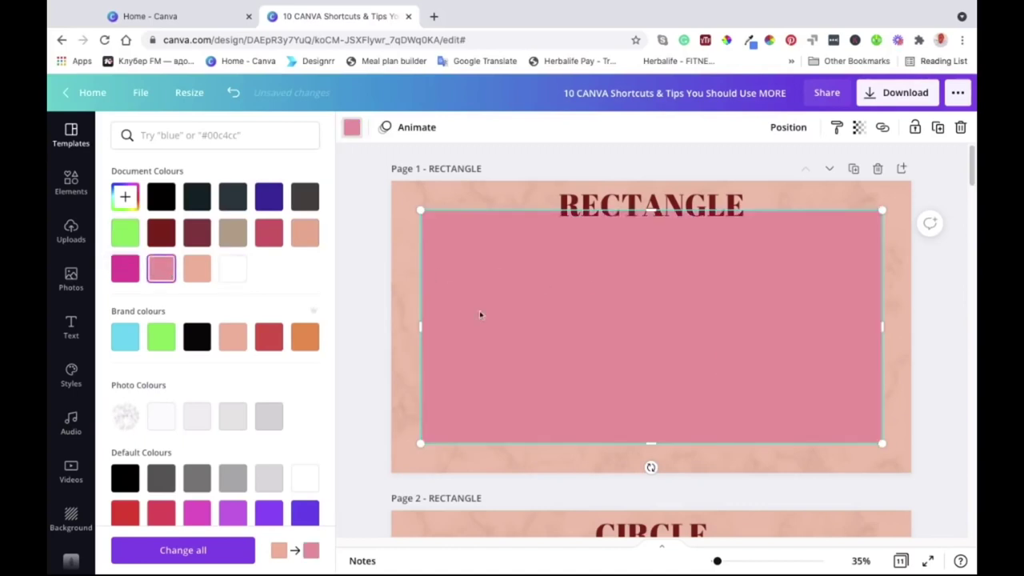
click(827, 466)
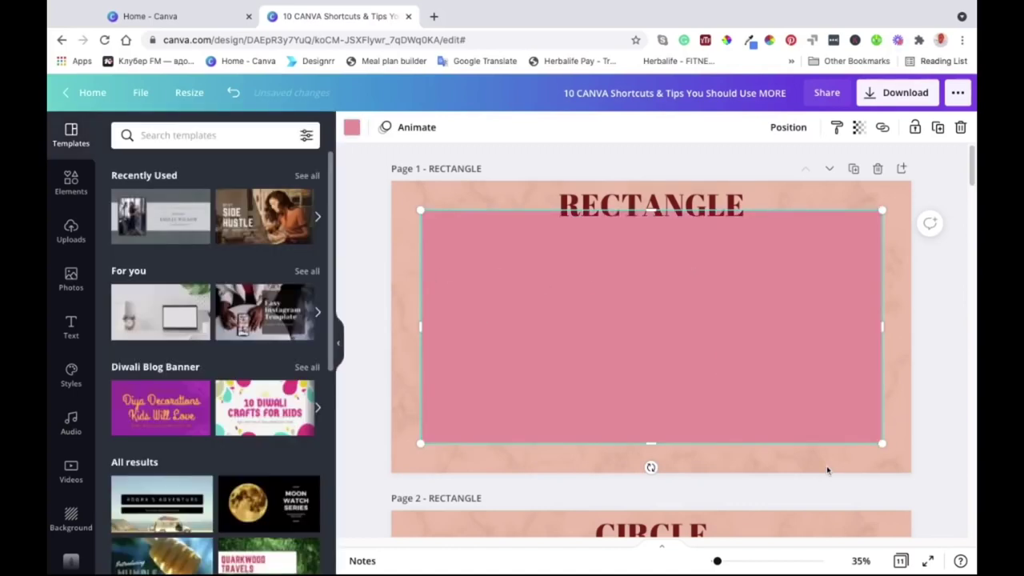
Step: Shrink the pink rectangle below the page title and place it in the left half of the page
click(587, 302)
drag(420, 210, 429, 235)
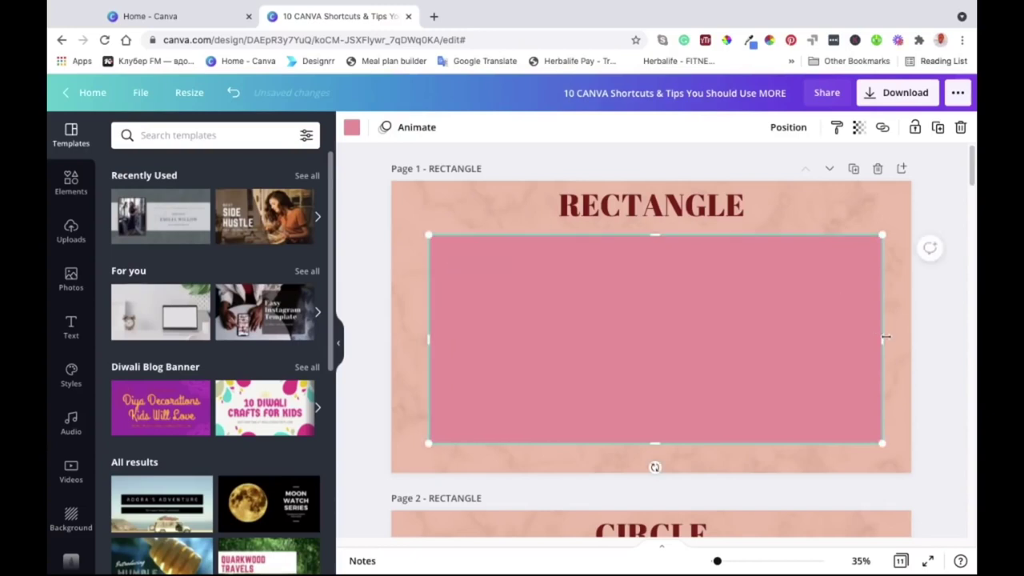
drag(886, 337, 646, 338)
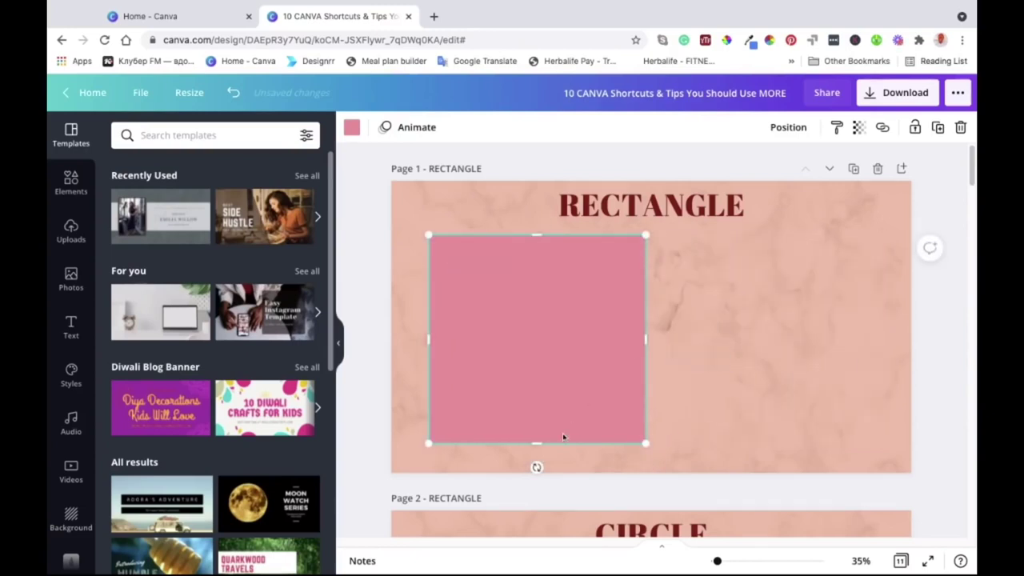
mouse_move(537, 442)
mouse_down()
mouse_move(536, 380)
mouse_move(535, 446)
mouse_up()
drag(531, 306, 533, 311)
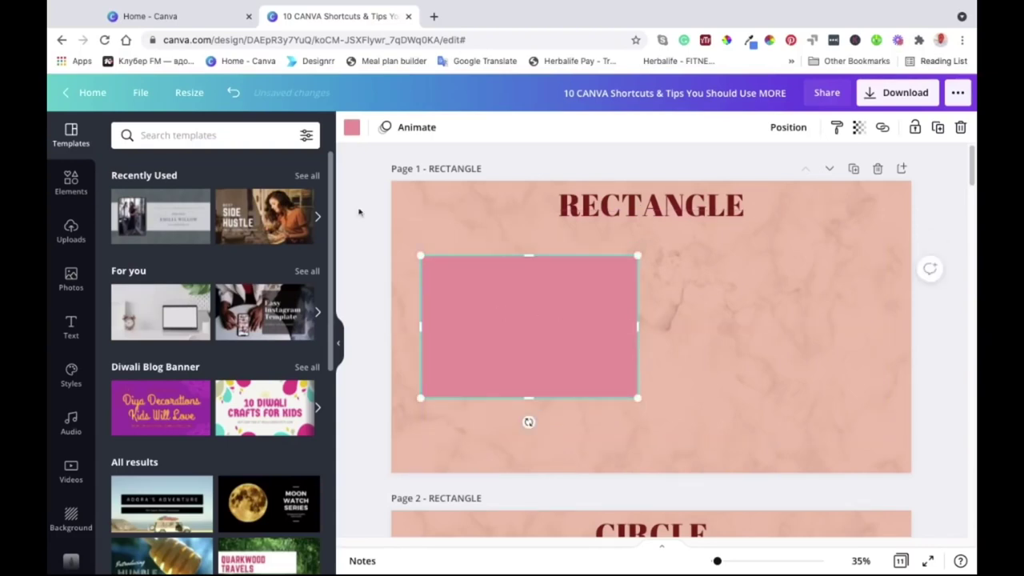
Step: Add a second rectangle to the RECTANGLE page and resize it to fit beside the pink one at matching height
click(717, 288)
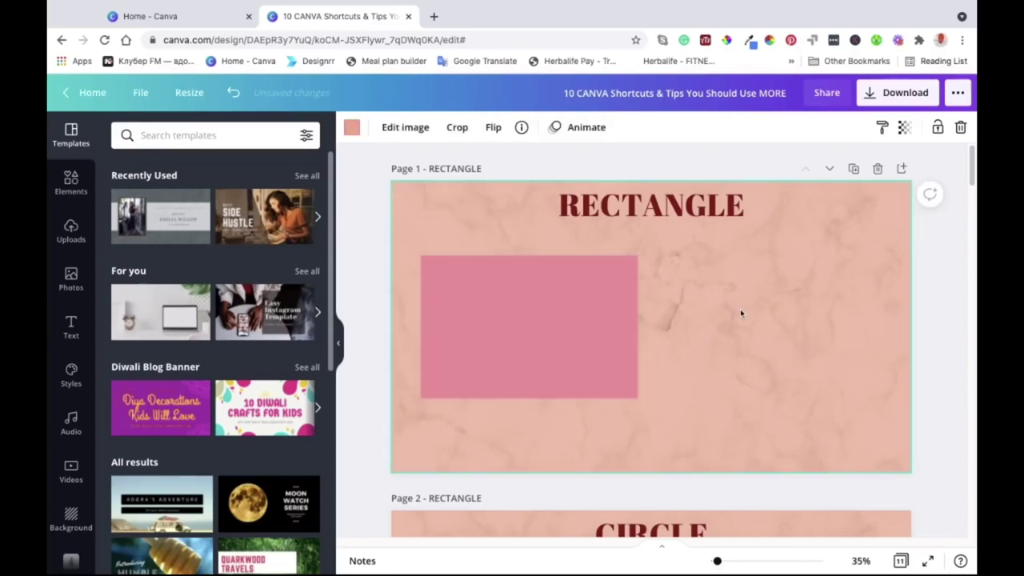
key(r)
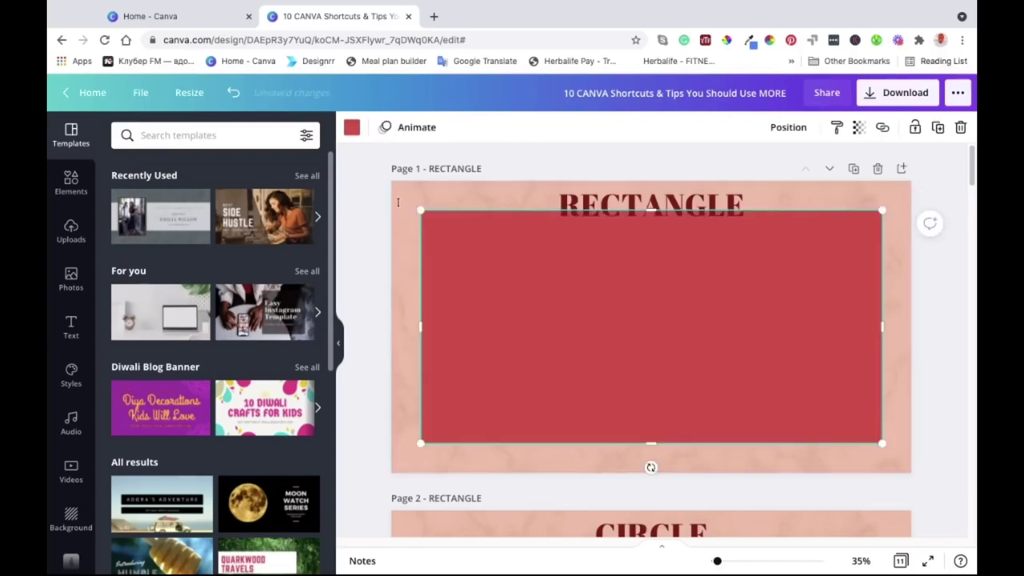
drag(421, 327, 657, 327)
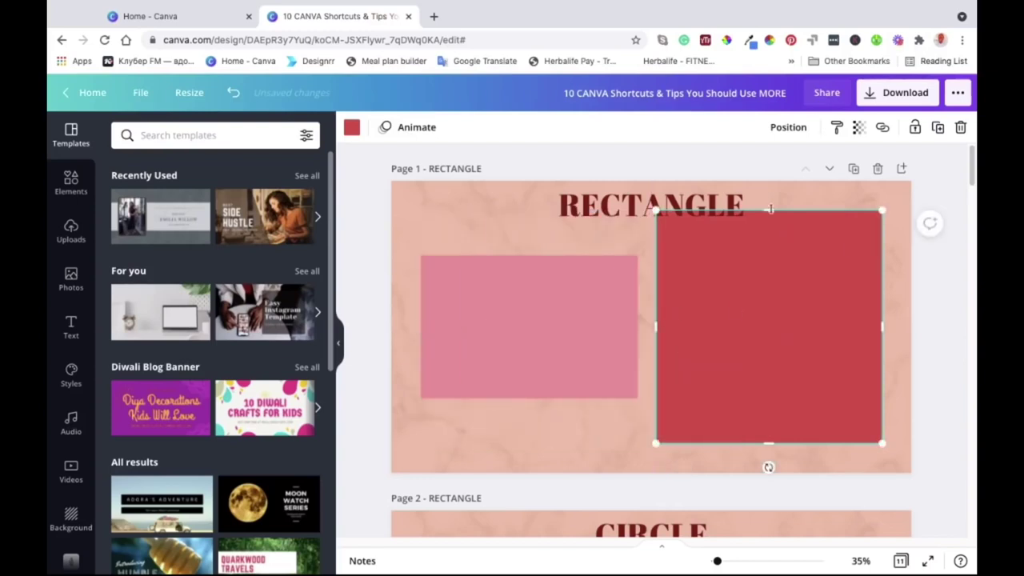
drag(770, 209, 770, 256)
mouse_move(770, 444)
mouse_down()
mouse_move(770, 397)
mouse_move(770, 445)
mouse_up()
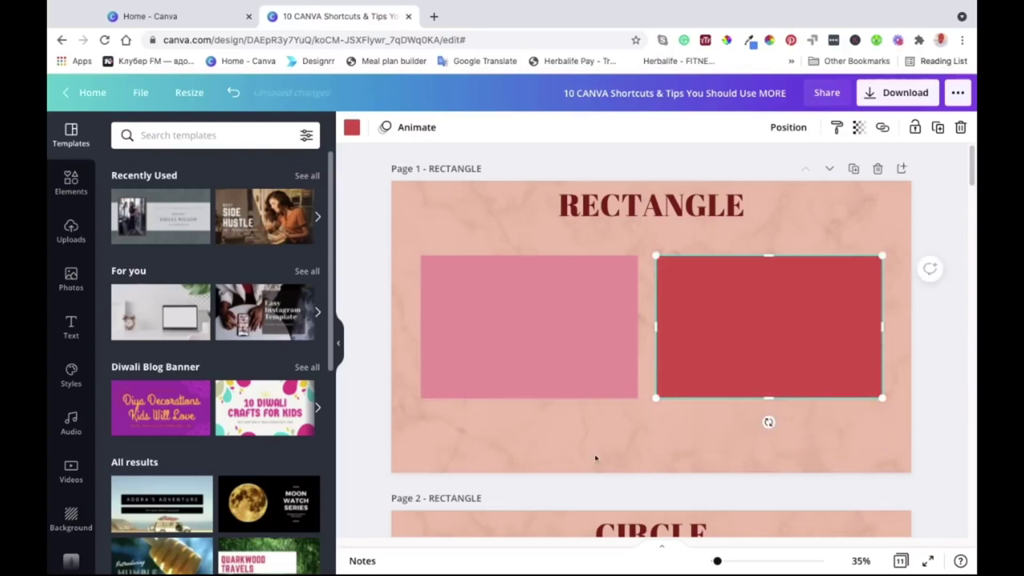
click(633, 432)
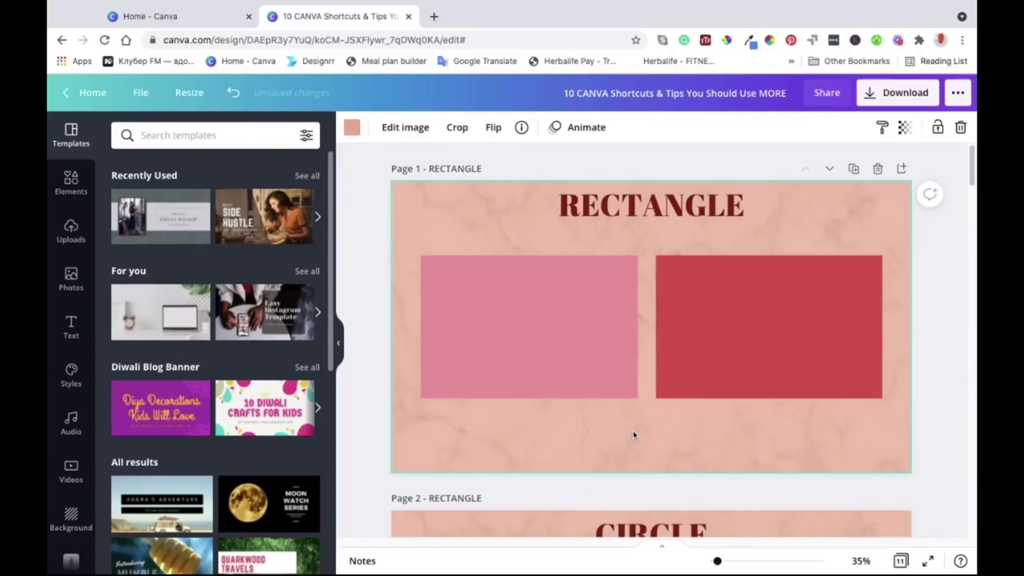
Step: Add a circle shape to the CIRCLE page and fill it with the crimson pink document colour
scroll(601, 412, down, 2)
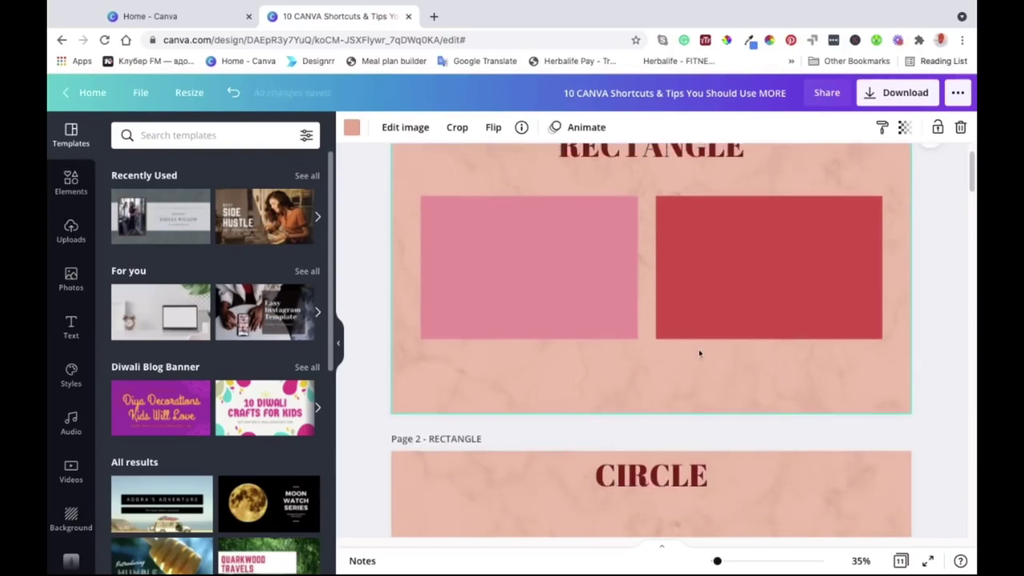
scroll(646, 373, up, 2)
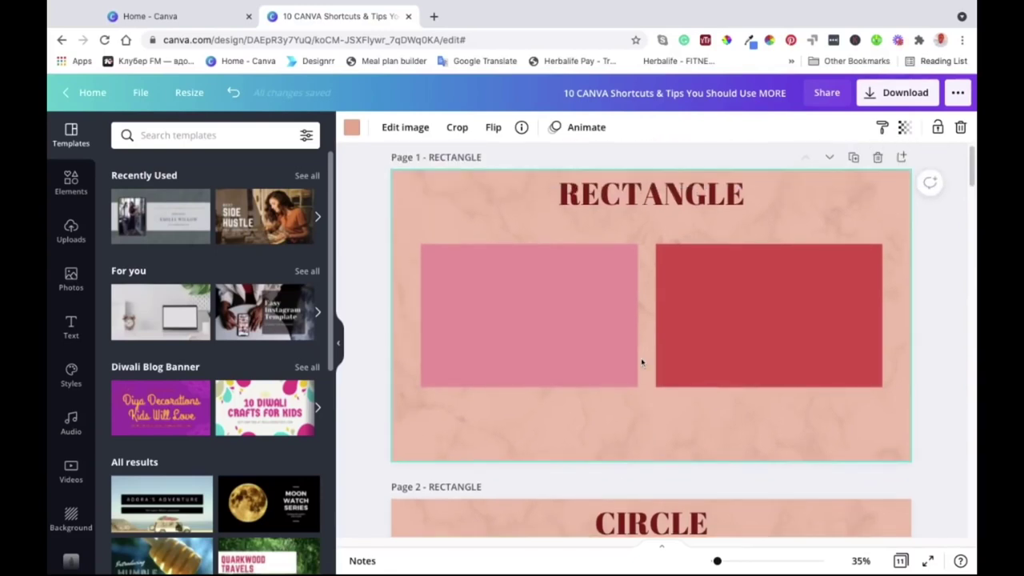
scroll(661, 378, down, 5)
scroll(661, 378, up, 5)
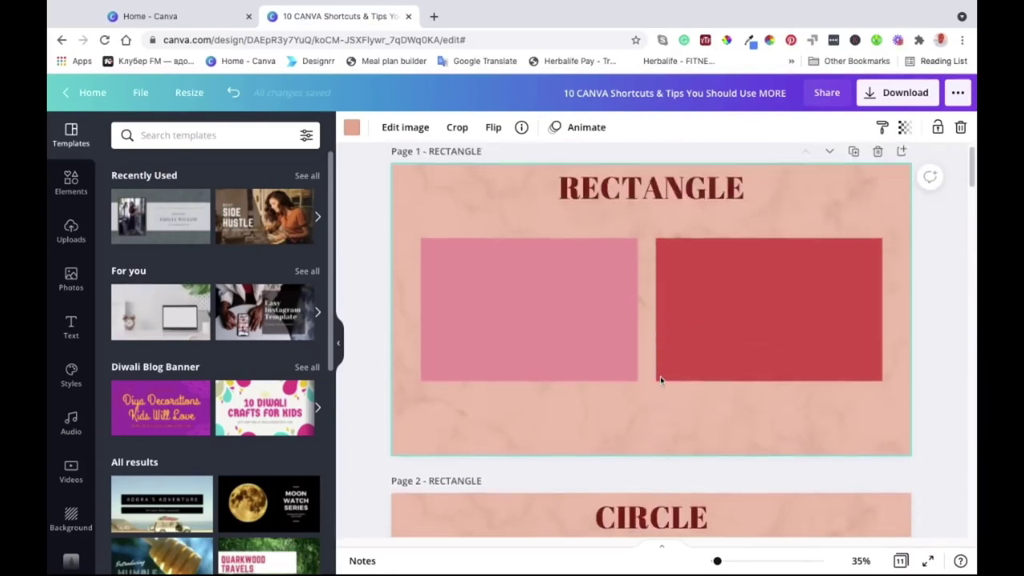
scroll(660, 376, down, 10)
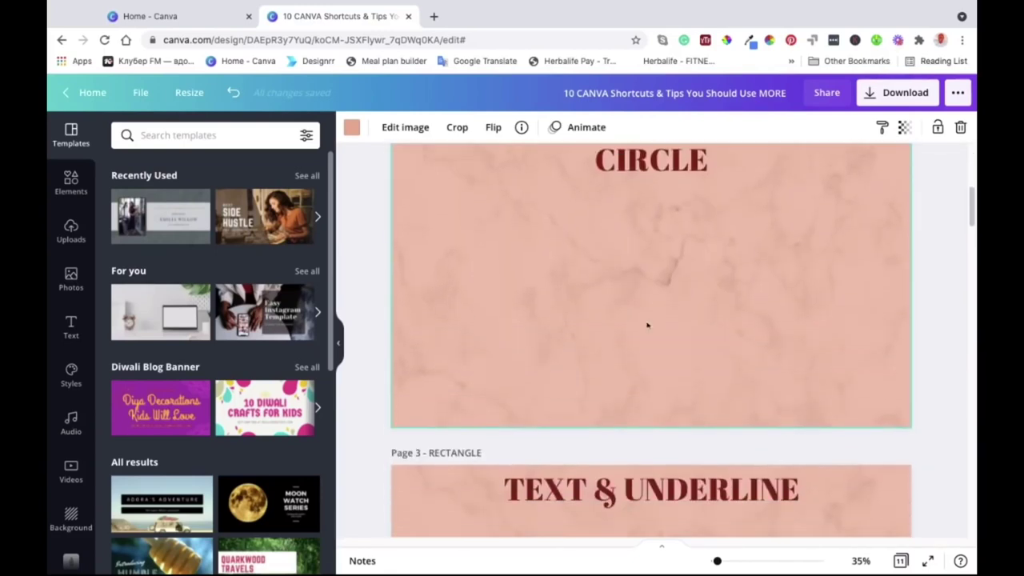
scroll(648, 325, up, 2)
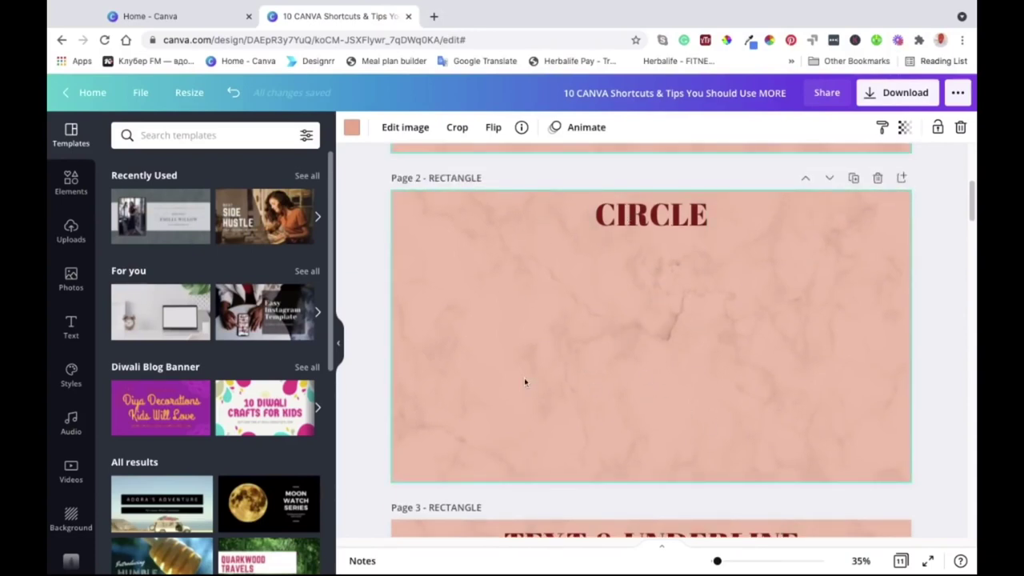
key(c)
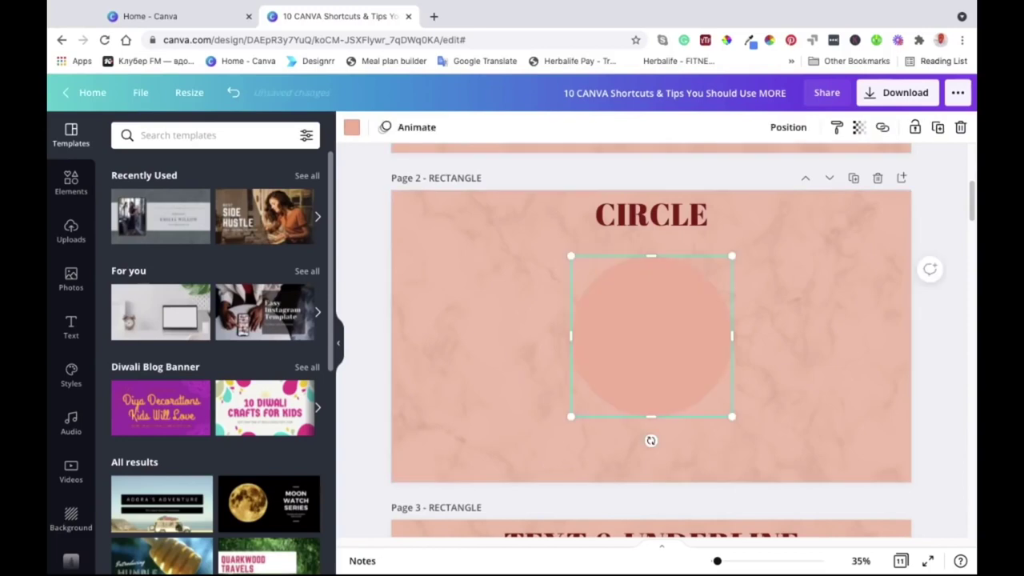
click(352, 127)
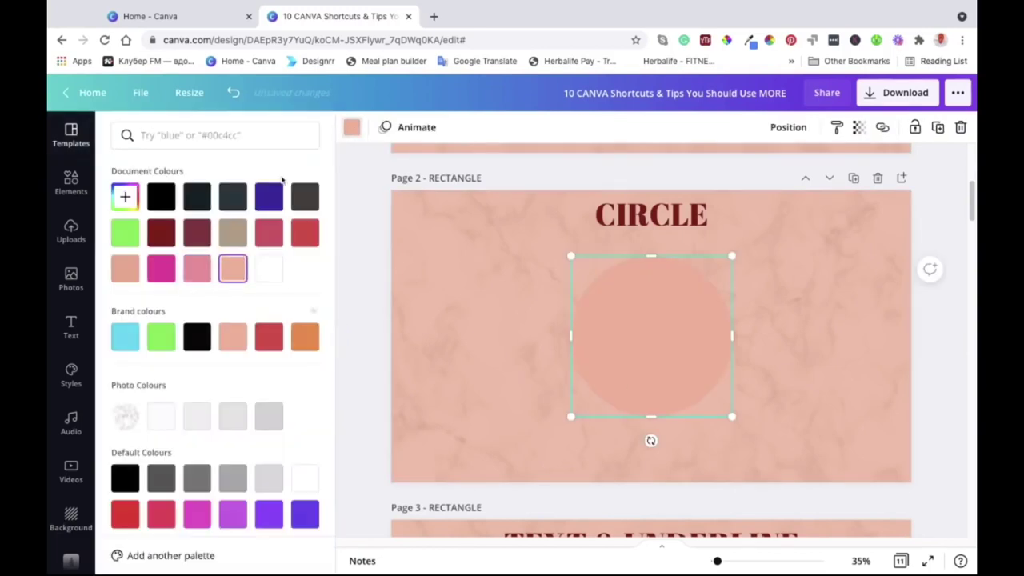
click(270, 233)
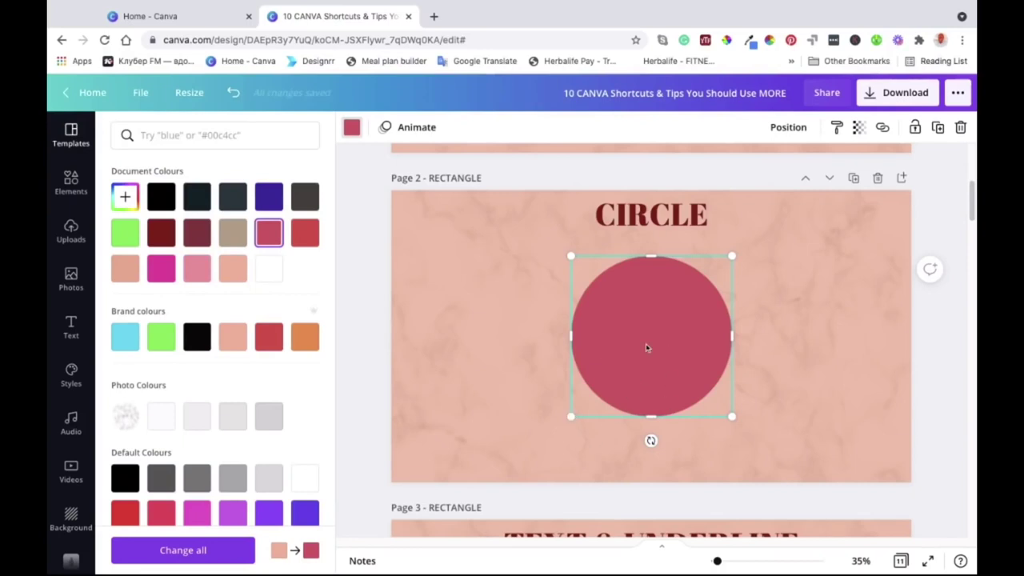
Step: Move the crimson circle to the left half of the page and enlarge it to fill the height below the title
drag(648, 347, 518, 347)
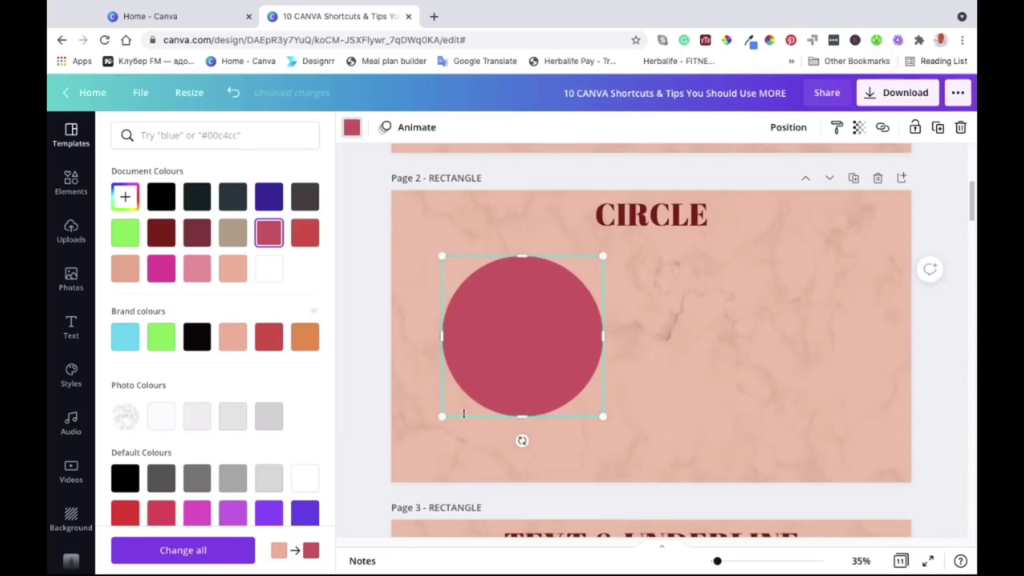
mouse_move(604, 416)
mouse_down()
mouse_move(613, 424)
mouse_move(606, 417)
mouse_up()
key(shift+Left)
key(shift+Left)
key(shift+Left)
key(shift+Left)
key(shift+Up)
key(shift+Up)
key(shift+Up)
key(shift+Up)
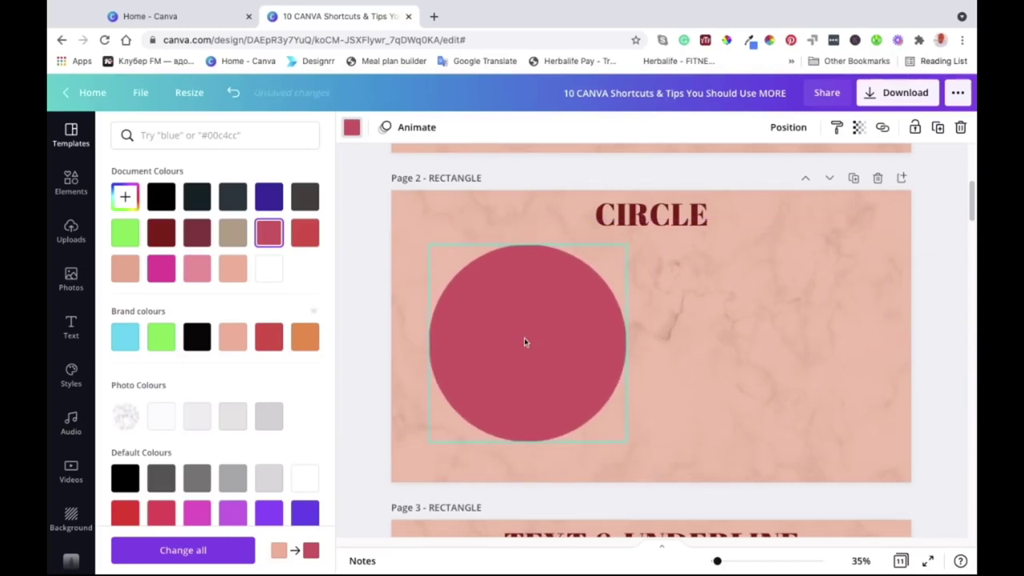
key(shift+Left)
key(shift+Left)
key(shift+Left)
key(shift+Up)
key(shift+Up)
key(shift+Up)
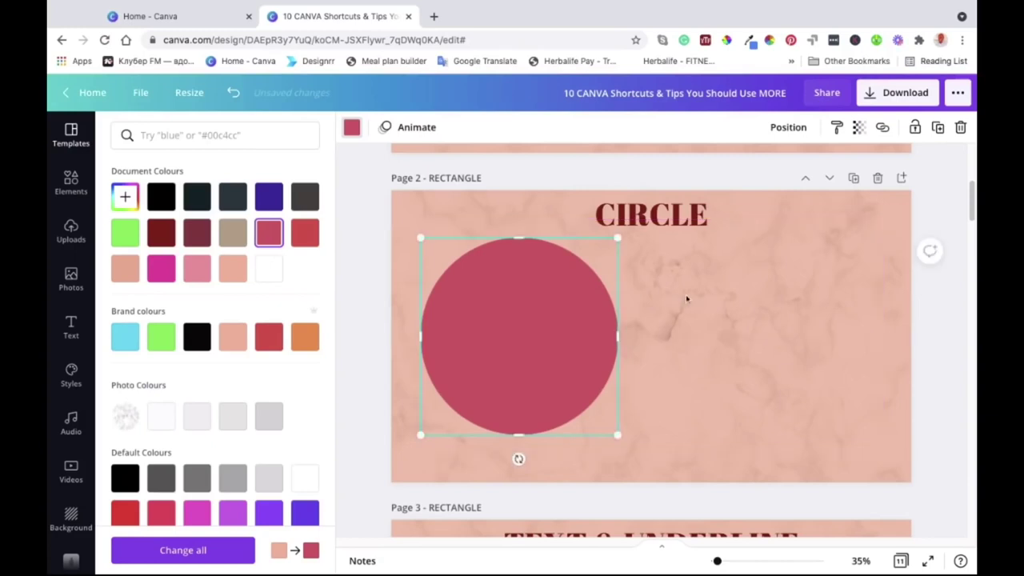
Step: Add a second circle to the CIRCLE page, place it in the right half and enlarge it slightly
click(737, 326)
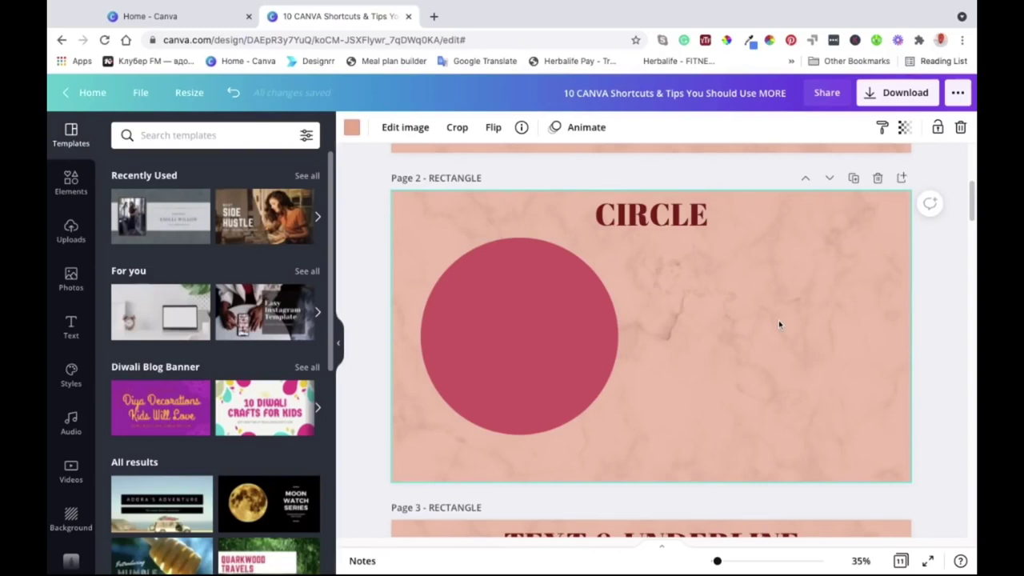
key(c)
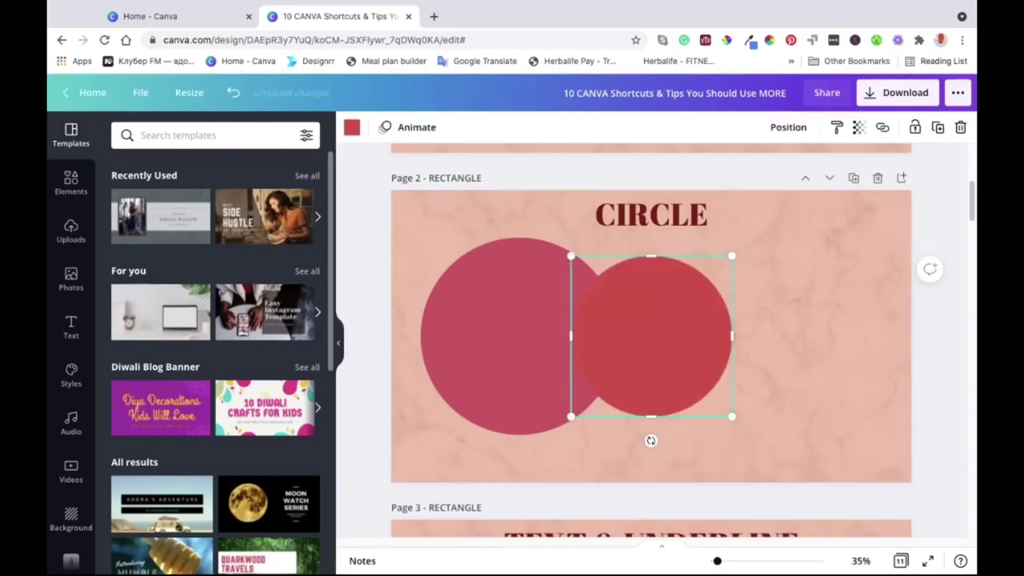
drag(676, 333, 795, 330)
drag(852, 257, 870, 238)
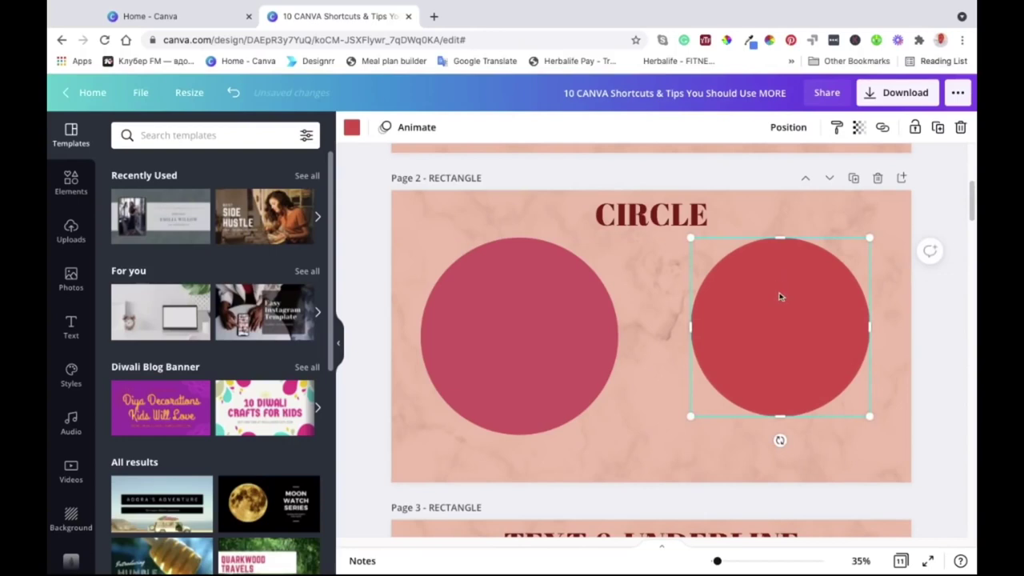
click(640, 428)
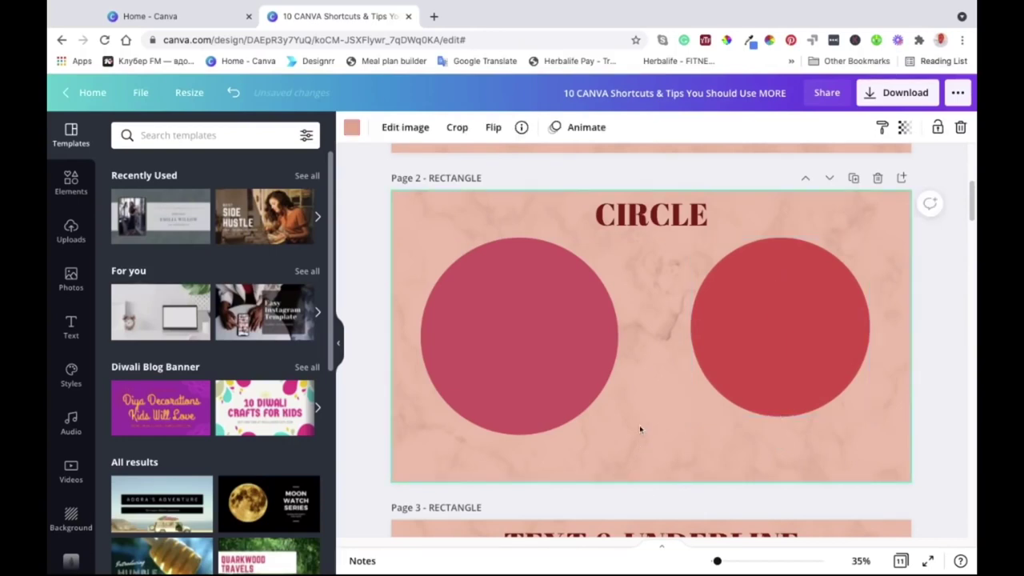
Step: Add a default paragraph text box to the middle of the TEXT & UNDERLINE page
scroll(639, 429, down, 2)
scroll(639, 425, down, 5)
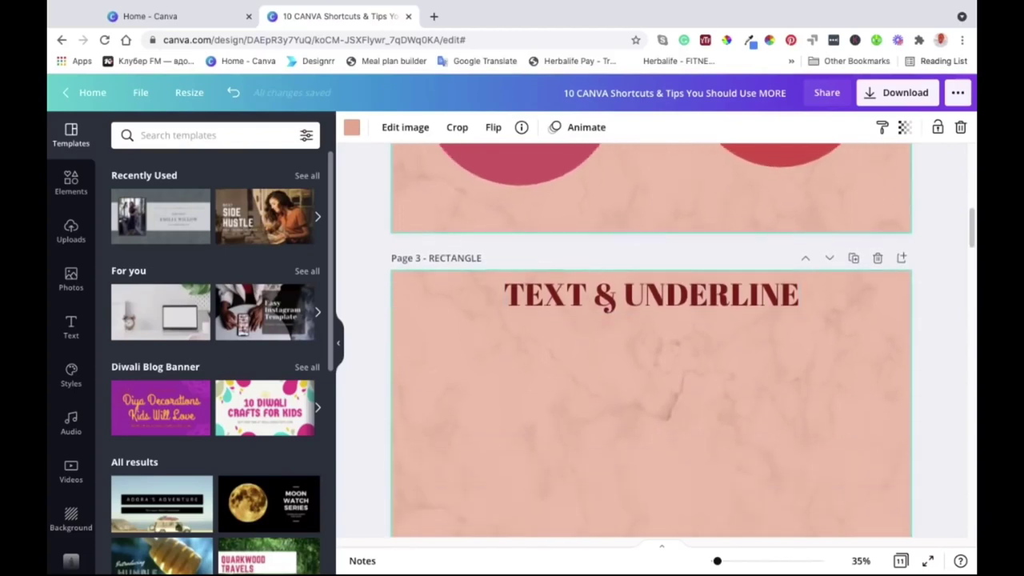
scroll(651, 344, down, 1)
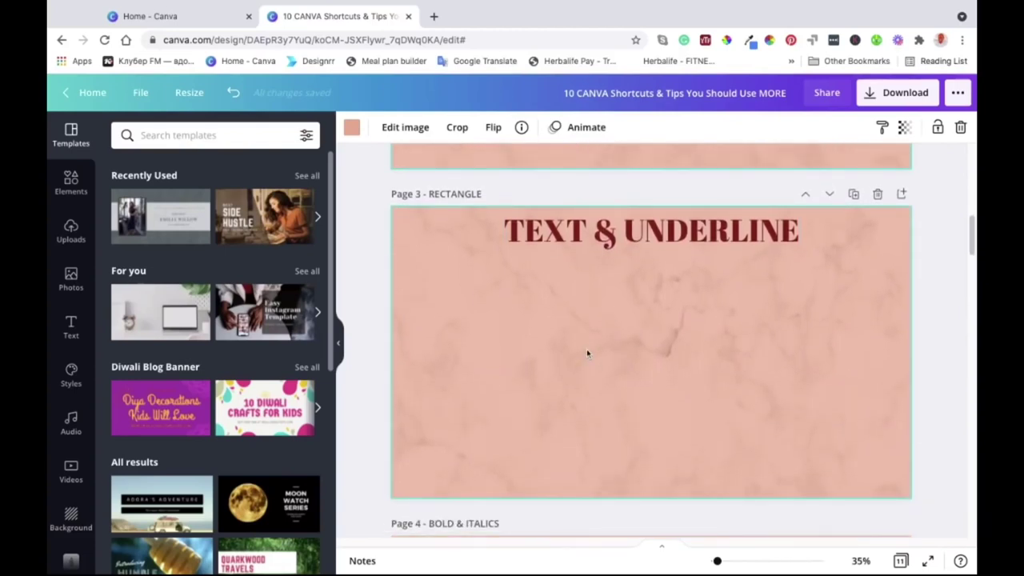
scroll(638, 357, up, 3)
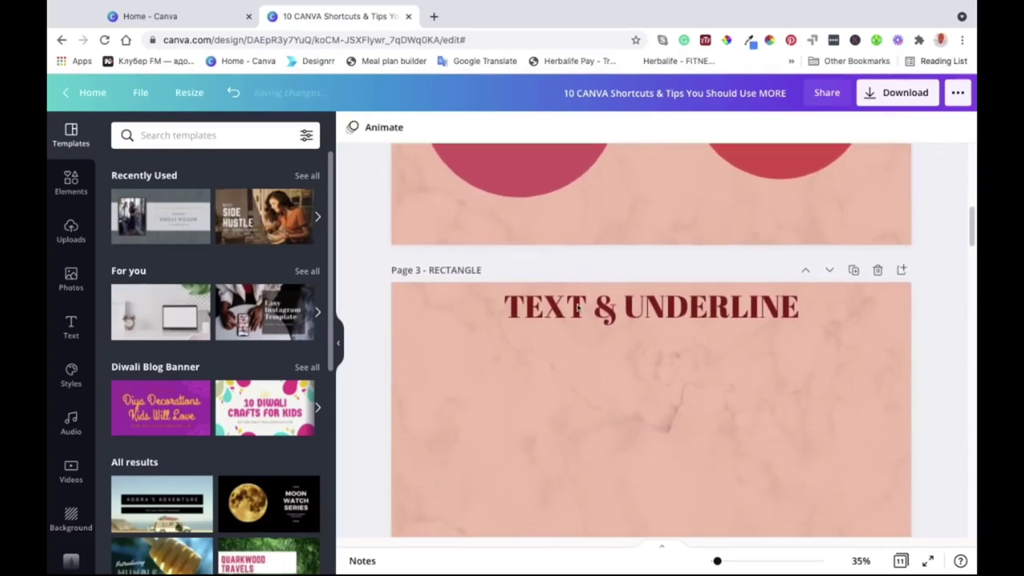
scroll(577, 307, down, 1)
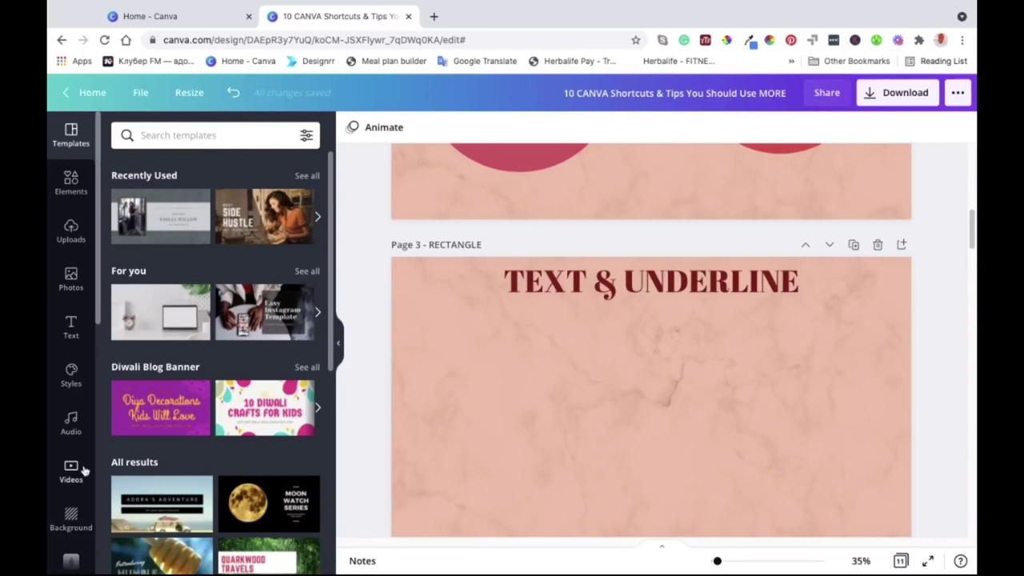
click(664, 389)
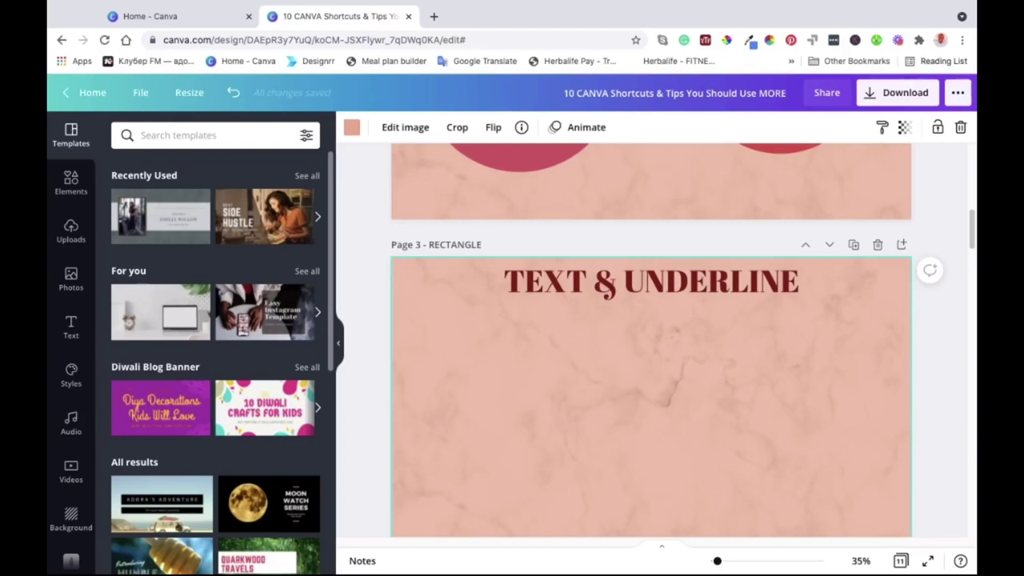
key(t)
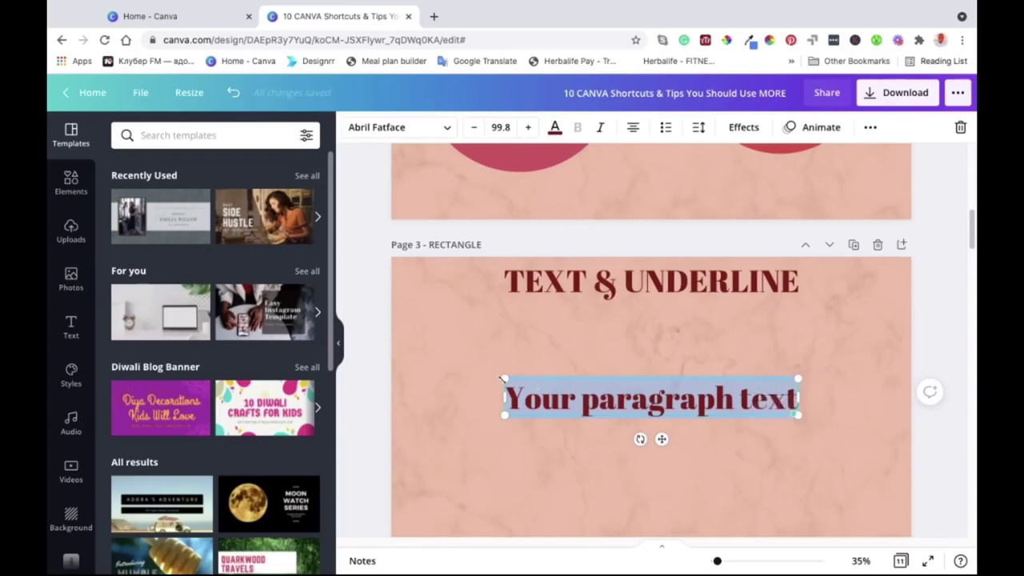
Step: Enlarge the new paragraph text to font size 126 and centre it horizontally below the title
mouse_move(505, 380)
mouse_down()
mouse_move(437, 368)
mouse_move(512, 378)
mouse_up()
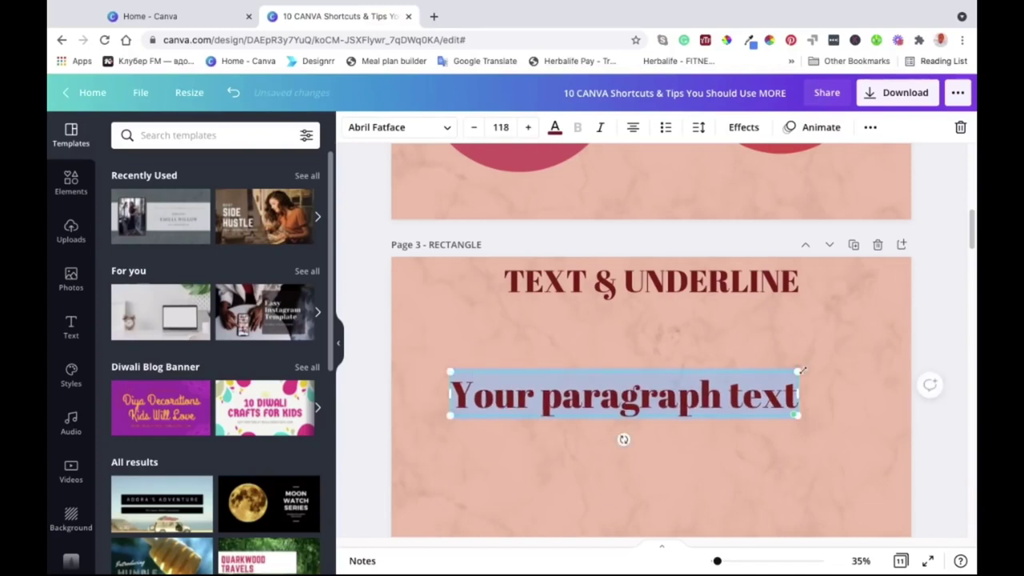
mouse_move(805, 361)
mouse_down()
mouse_move(831, 364)
mouse_move(822, 369)
mouse_up()
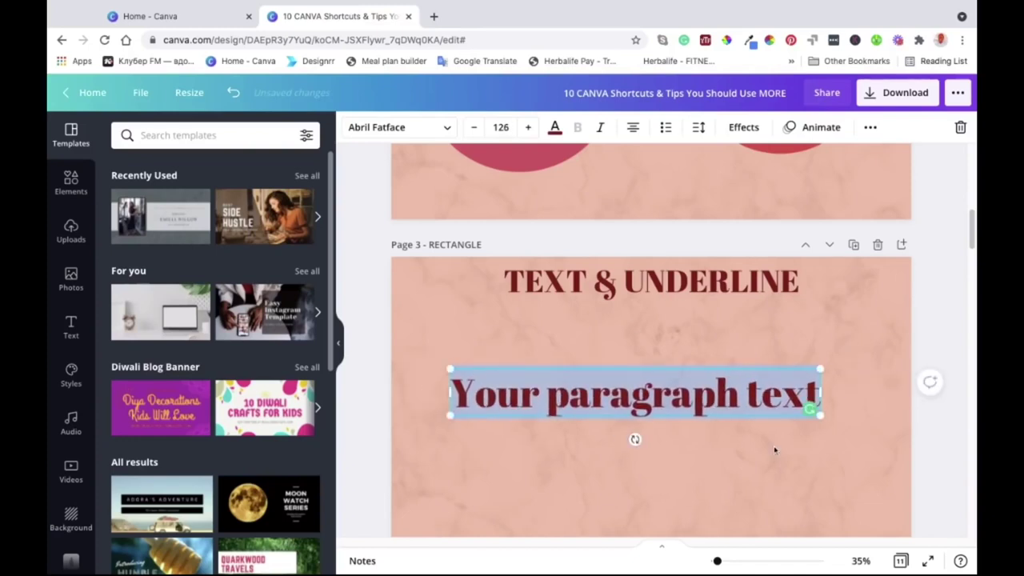
click(774, 446)
drag(637, 400, 654, 400)
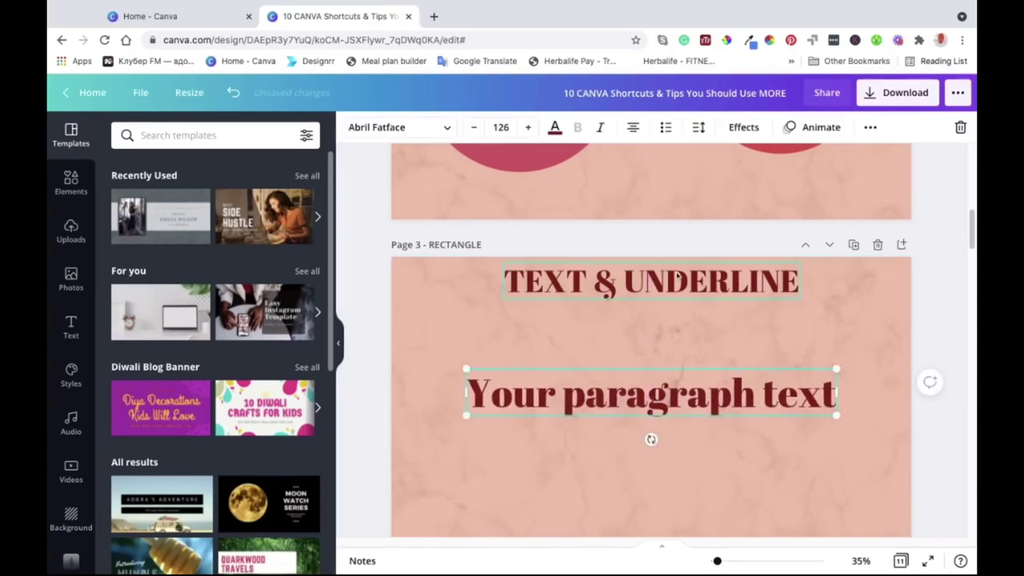
click(698, 446)
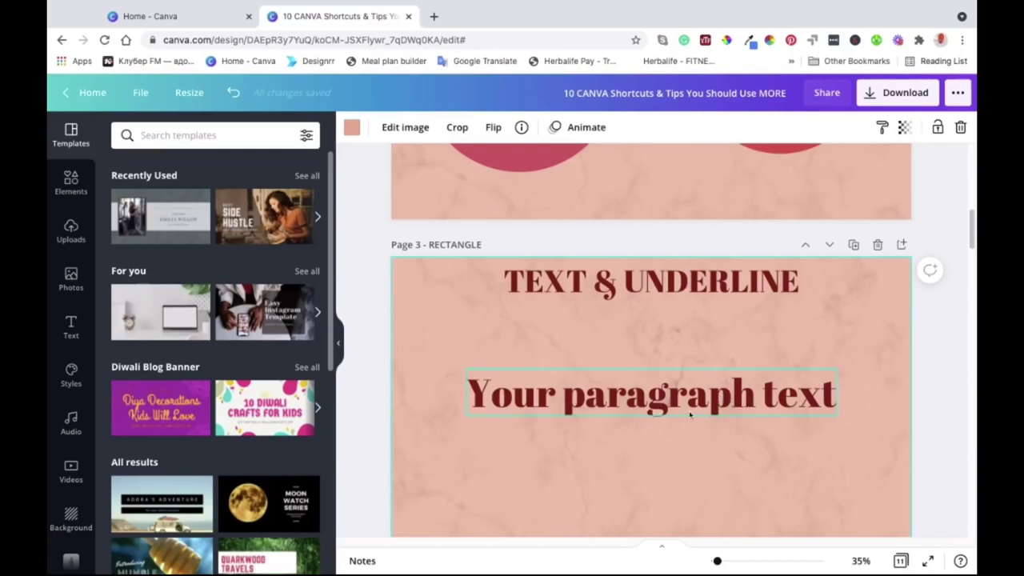
Step: Underline the "Your paragraph text" line on the TEXT & UNDERLINE page
click(741, 394)
click(742, 395)
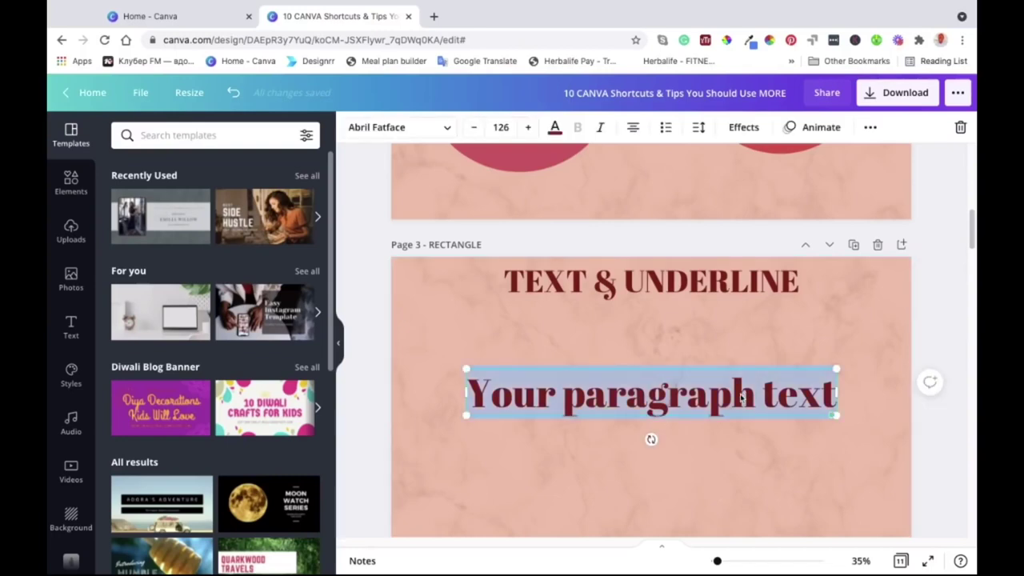
click(741, 446)
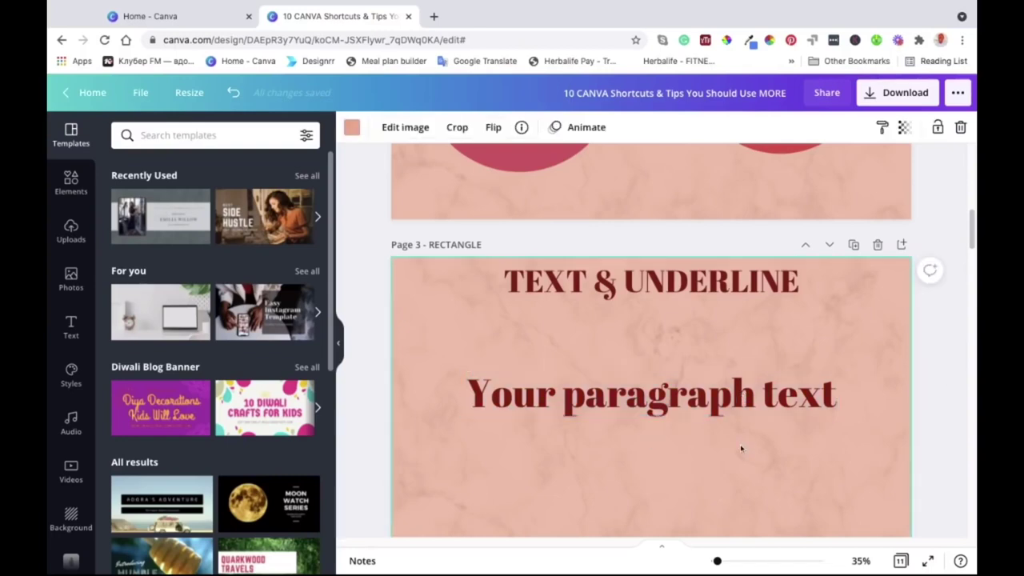
click(742, 401)
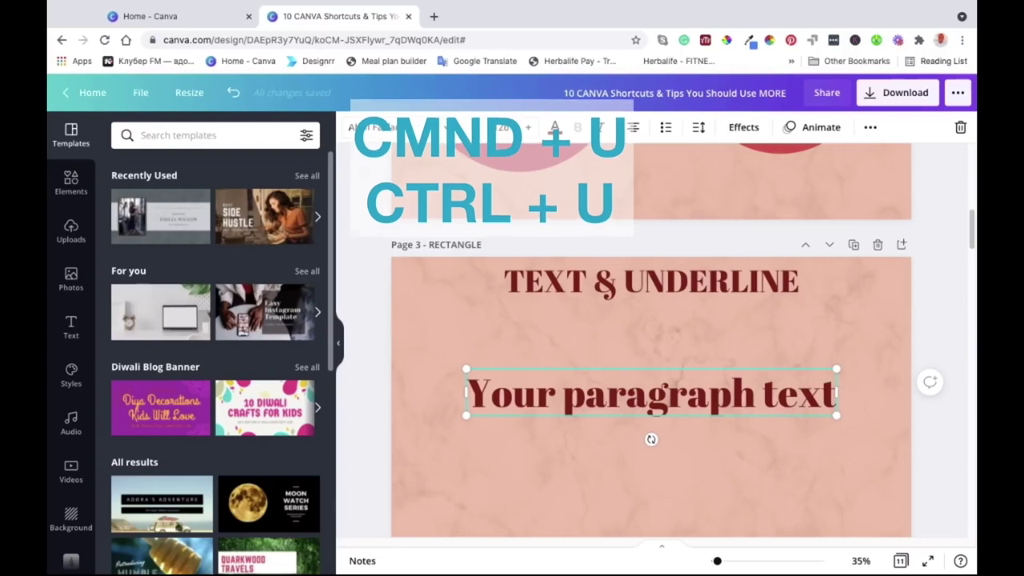
key(super+u)
click(832, 468)
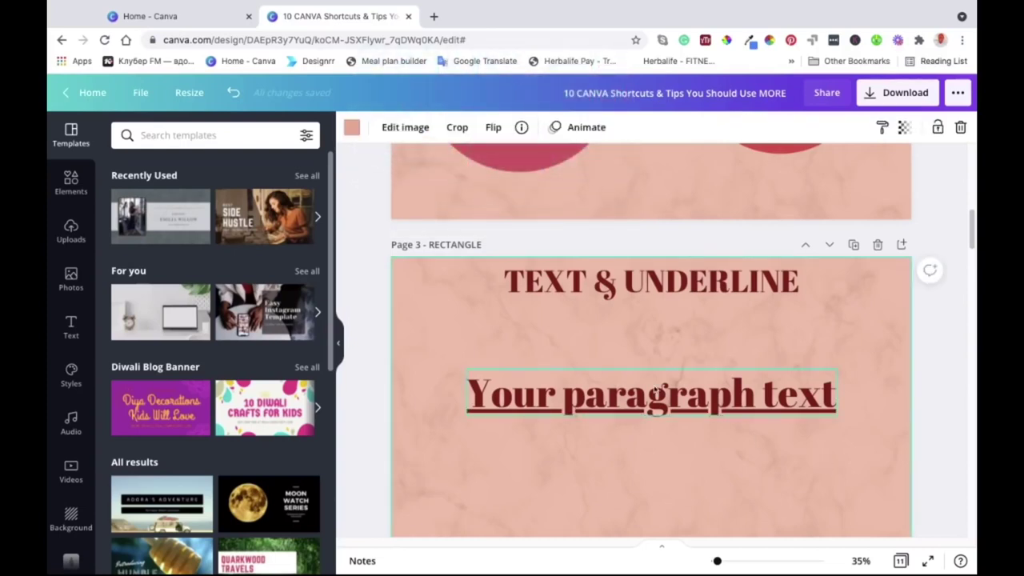
Step: Make the "Love and Joy" text on the BOLD & ITALICS page bold and enlarge its box towards both sides of the page
scroll(722, 446, down, 5)
scroll(722, 445, down, 3)
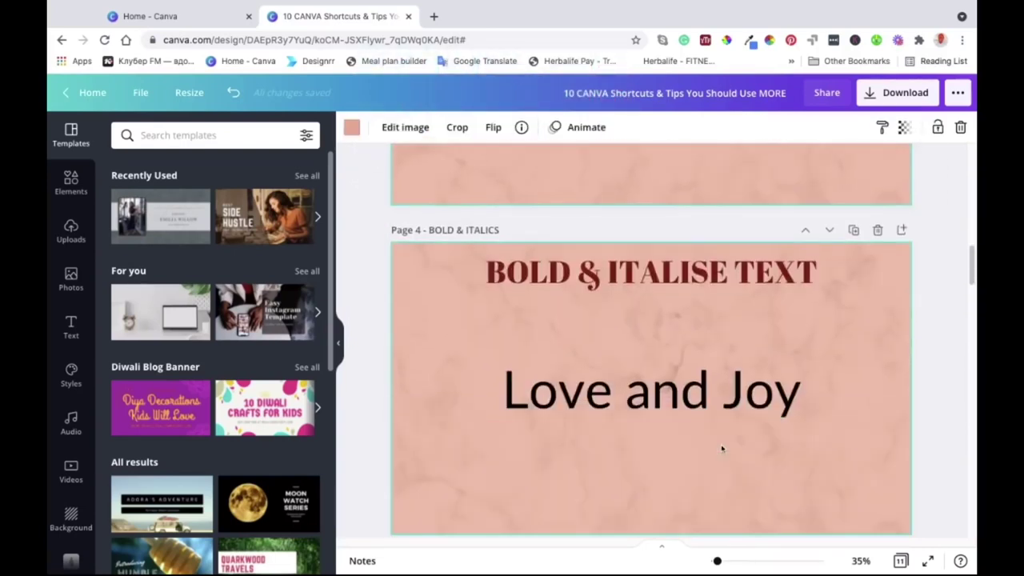
scroll(724, 432, down, 2)
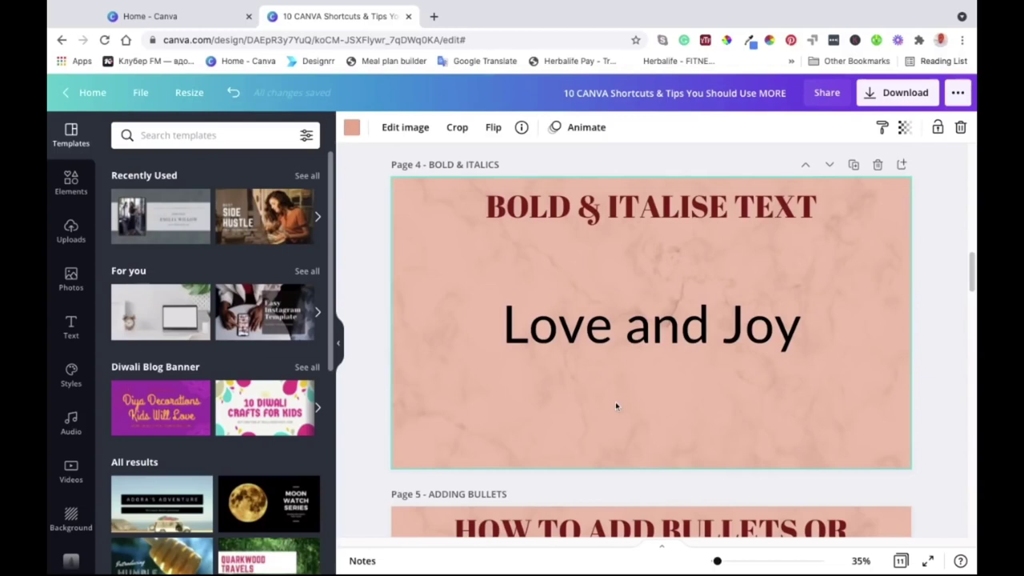
click(612, 339)
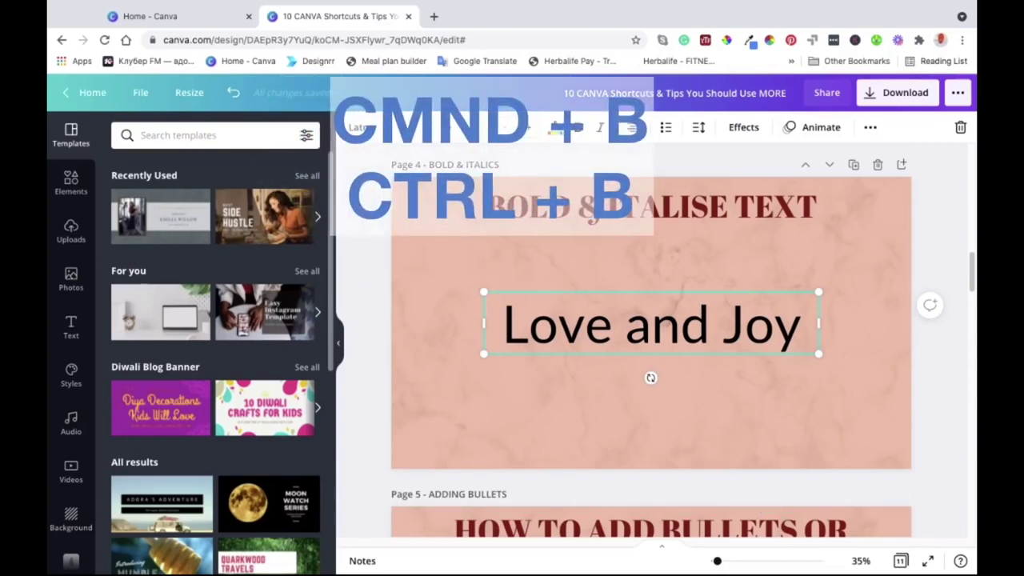
key(ctrl+b)
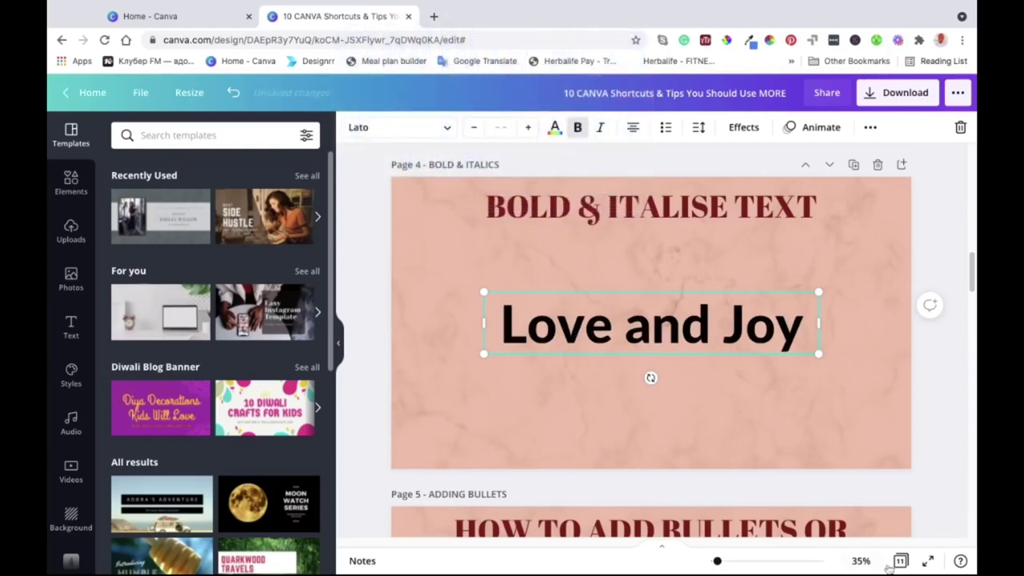
drag(820, 355, 873, 364)
mouse_move(487, 296)
mouse_down()
mouse_move(464, 288)
mouse_move(482, 291)
mouse_up()
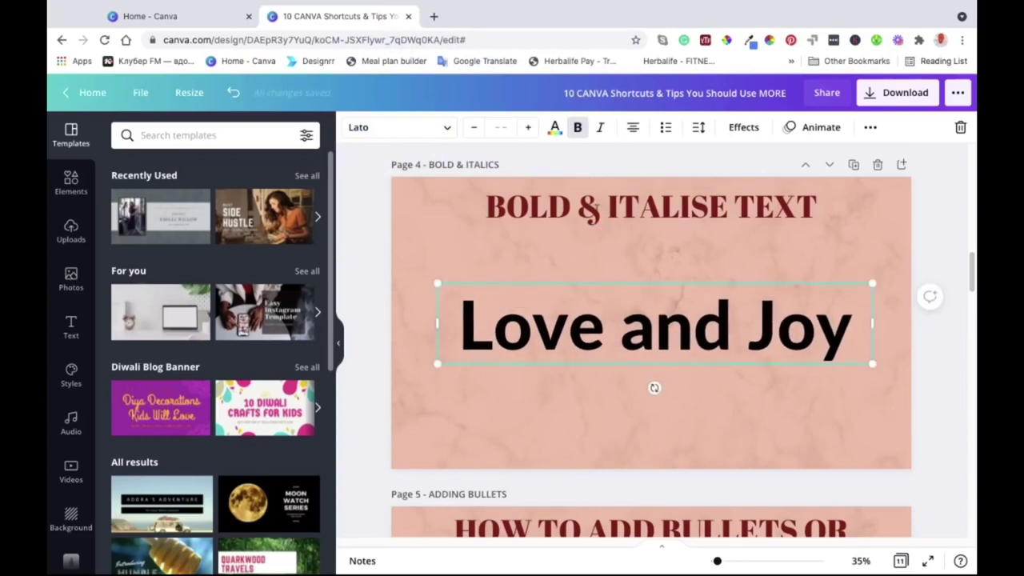
Step: Remove the bold formatting from "Love and Joy" and italicise it instead
key(ctrl+b)
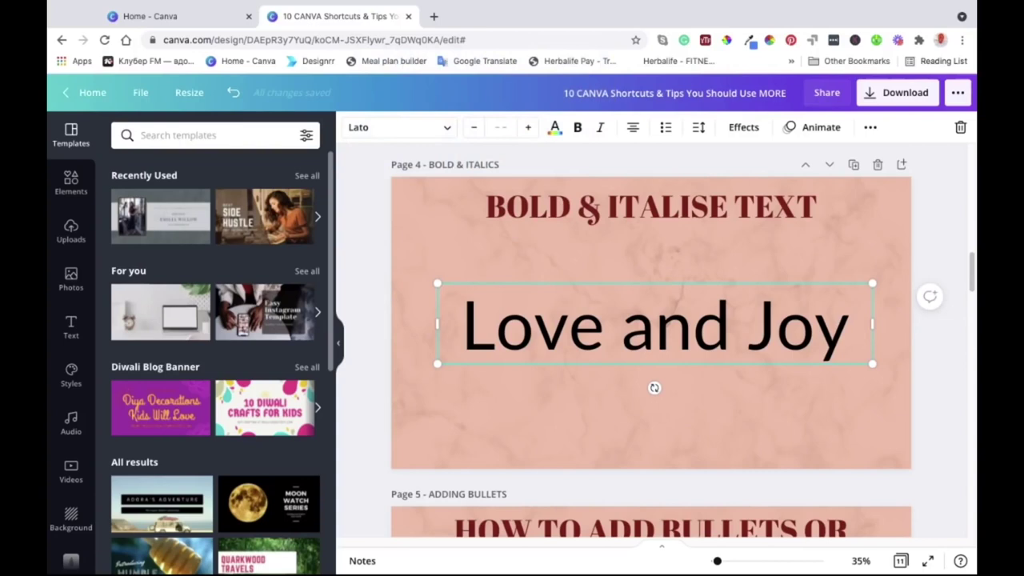
key(super+i)
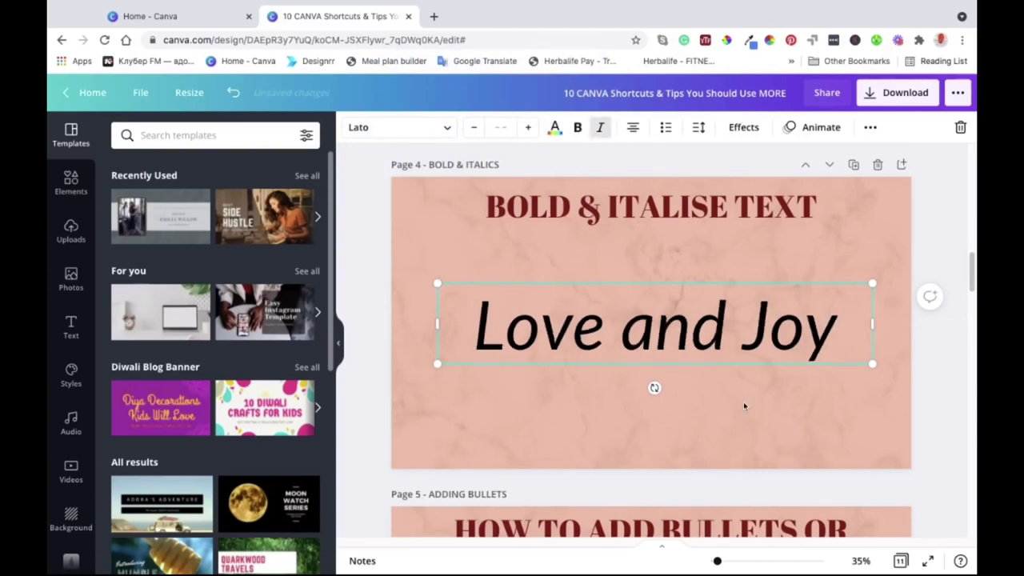
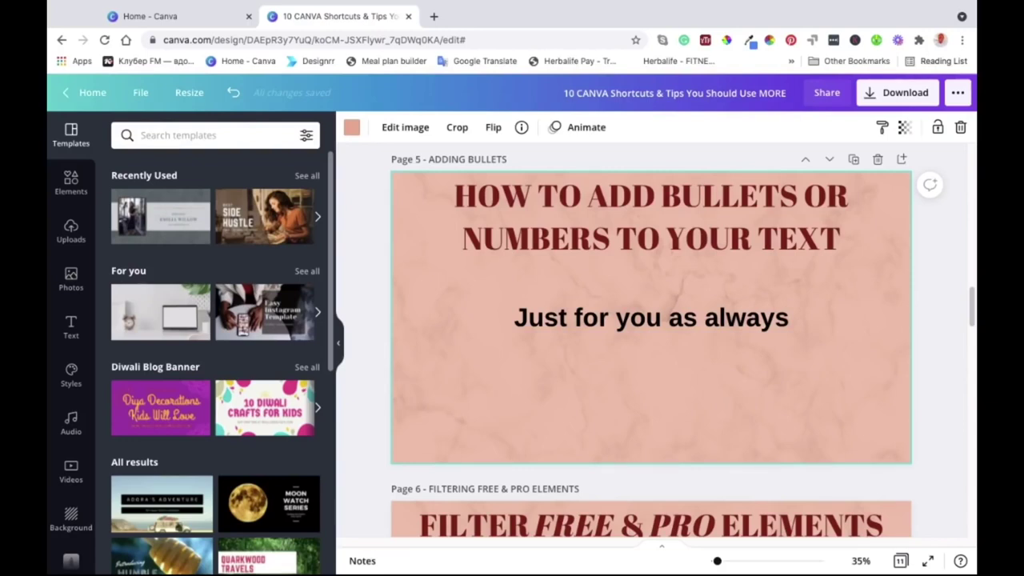
Step: Turn "Just for you as always" on the ADDING BULLETS page into a bulleted item and widen its box to fit one line
click(656, 320)
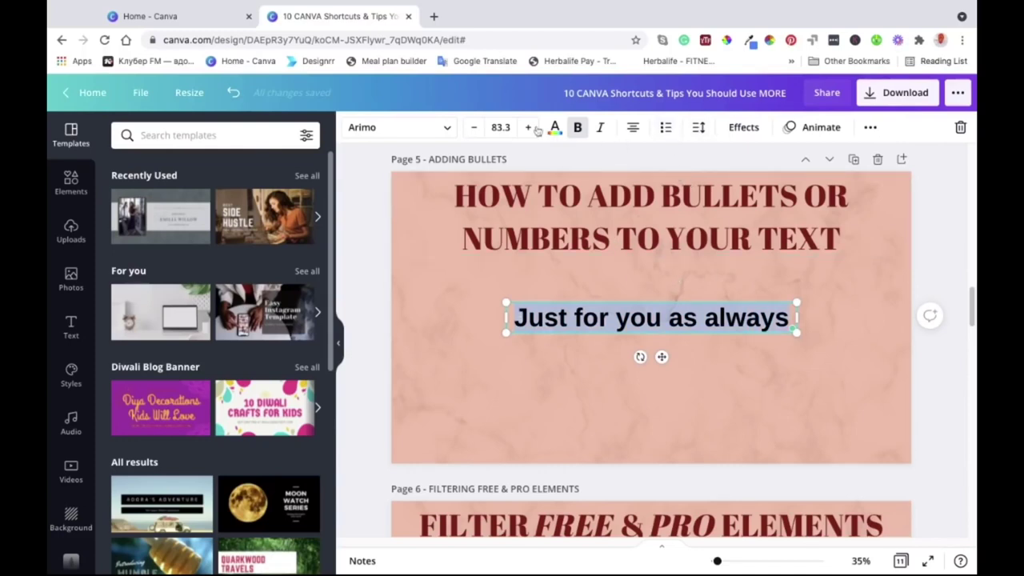
click(664, 128)
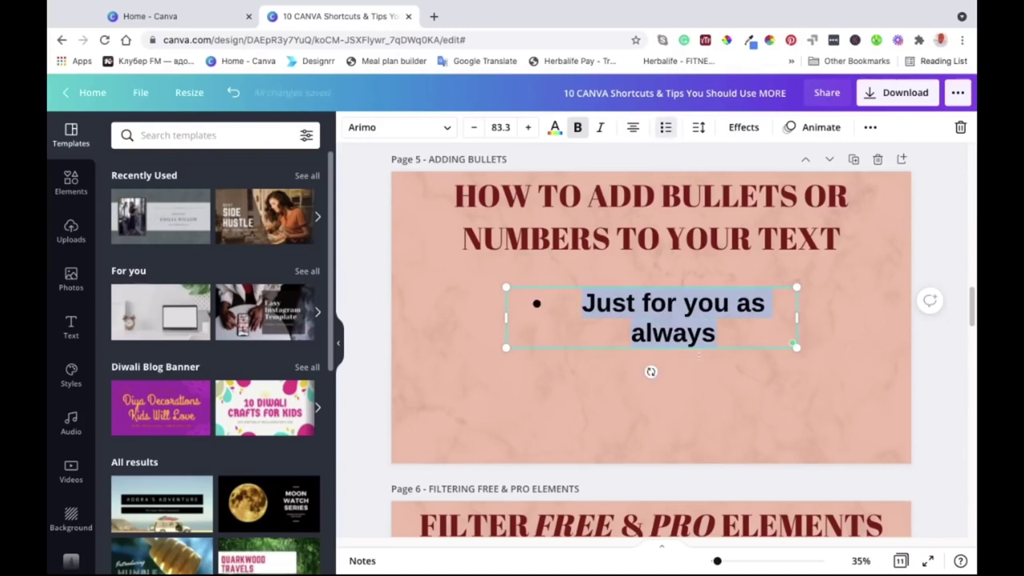
drag(798, 317, 829, 320)
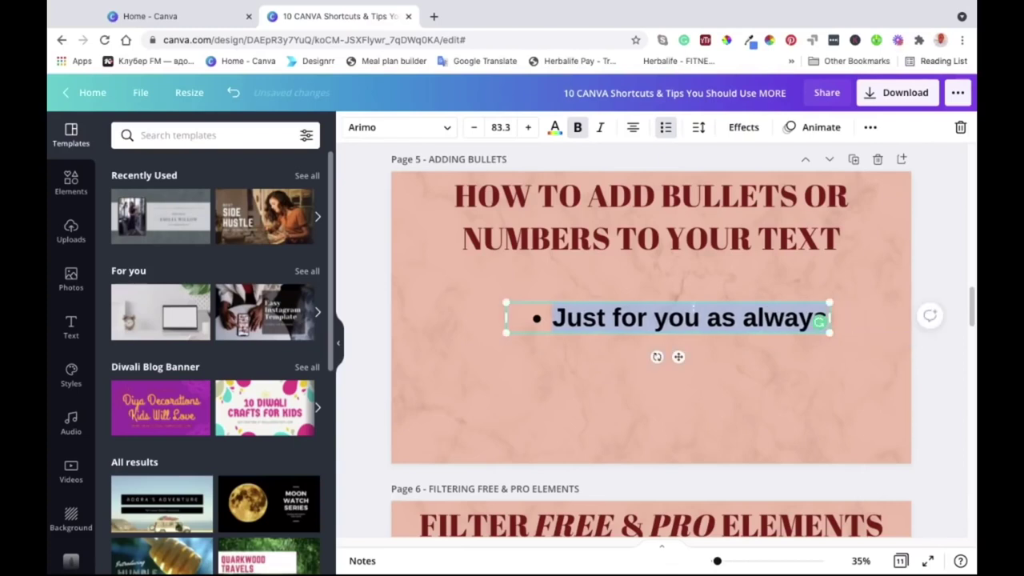
Step: Change the bulleted text to a numbered list and add an empty second item after "Just for you as always"
click(665, 128)
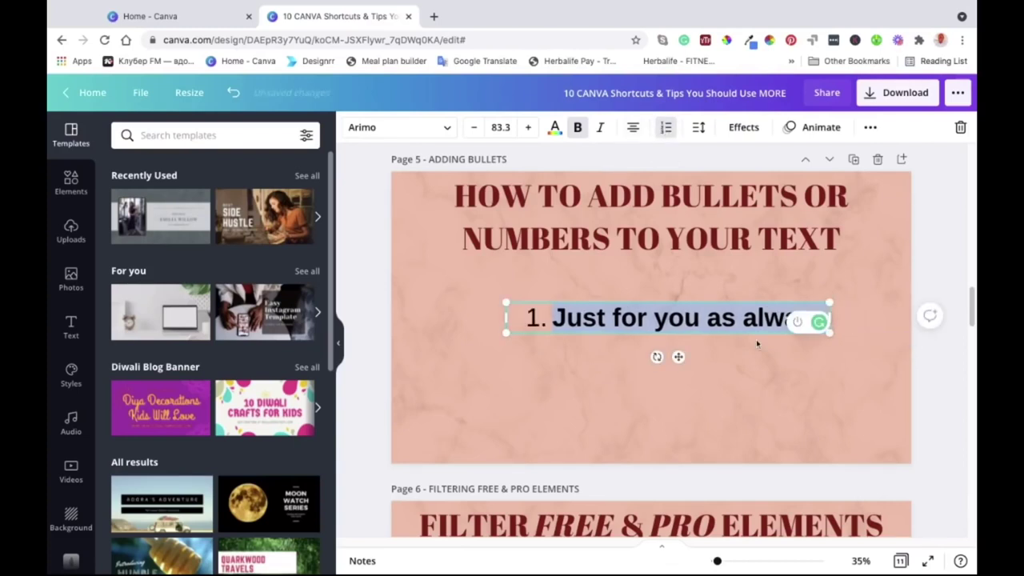
click(685, 318)
click(737, 389)
click(821, 318)
key(Return)
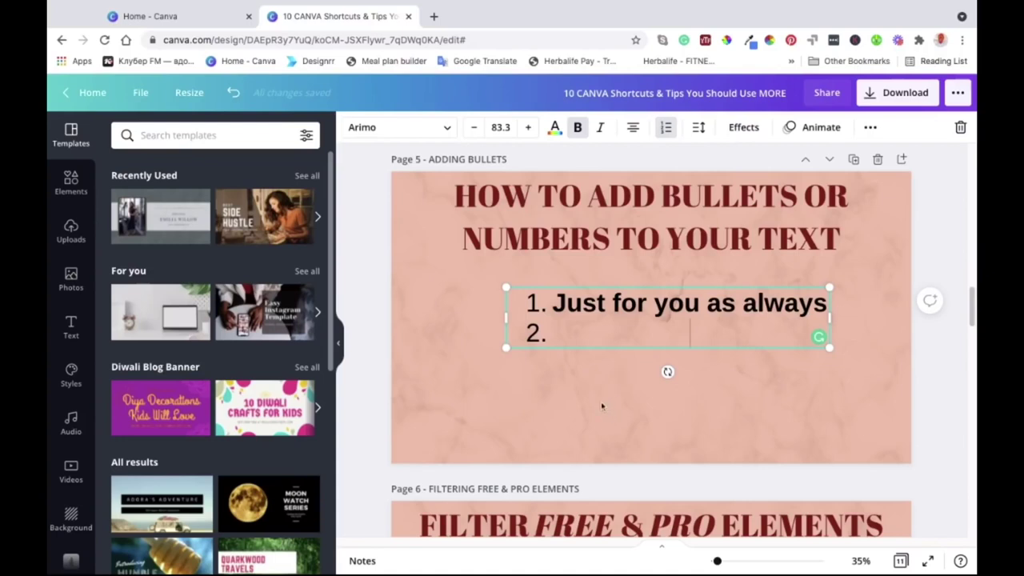
scroll(561, 373, down, 1)
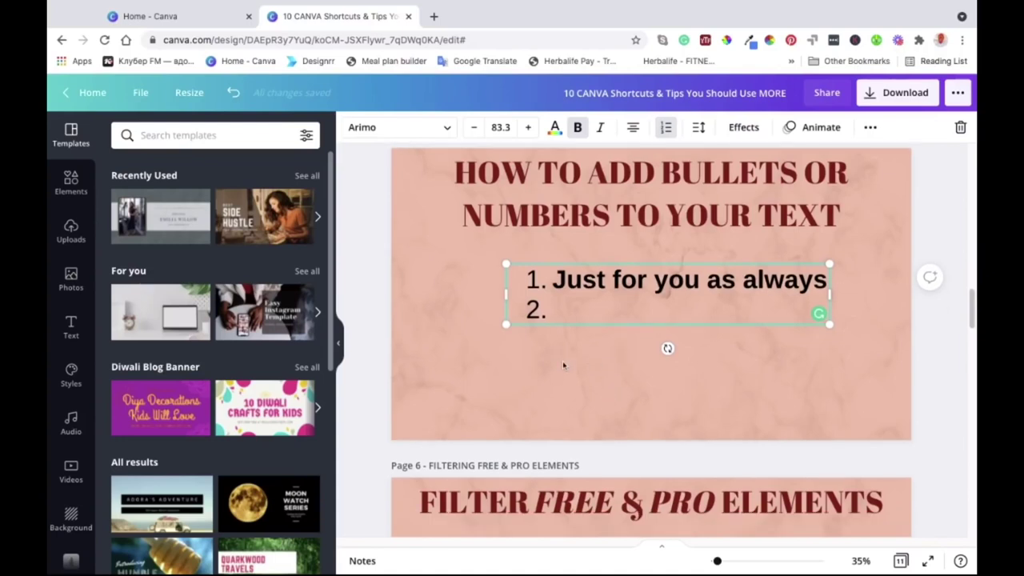
click(561, 366)
Step: On the FILTERING FREE & PRO ELEMENTS page, search the elements library for "stars"
scroll(557, 358, down, 1)
scroll(558, 357, down, 3)
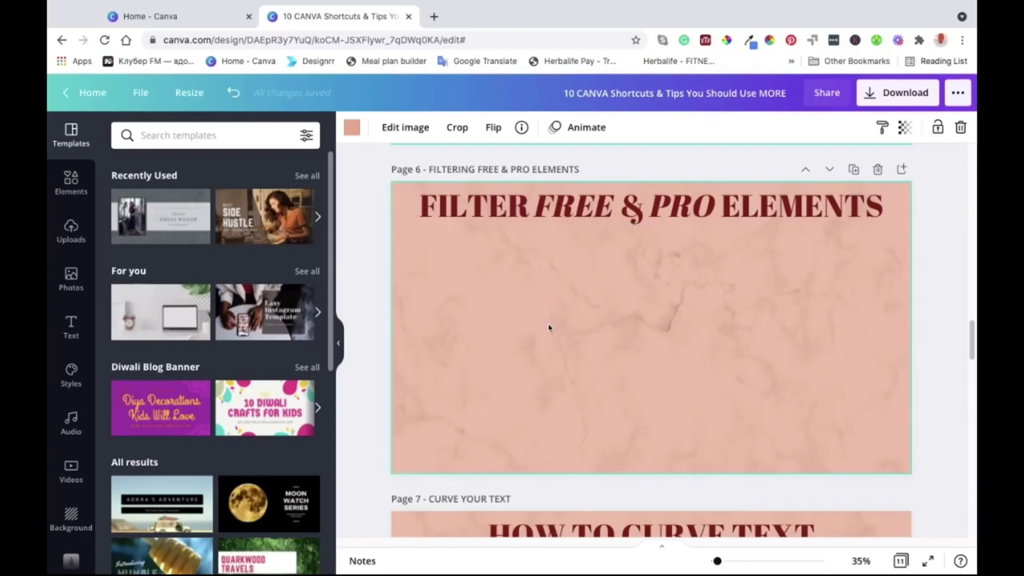
double_click(545, 300)
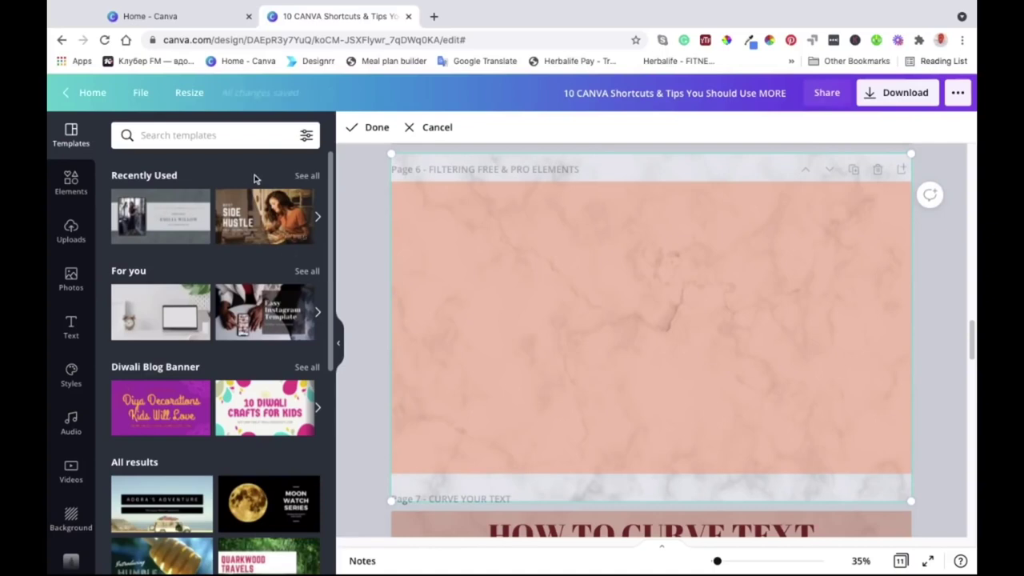
click(947, 409)
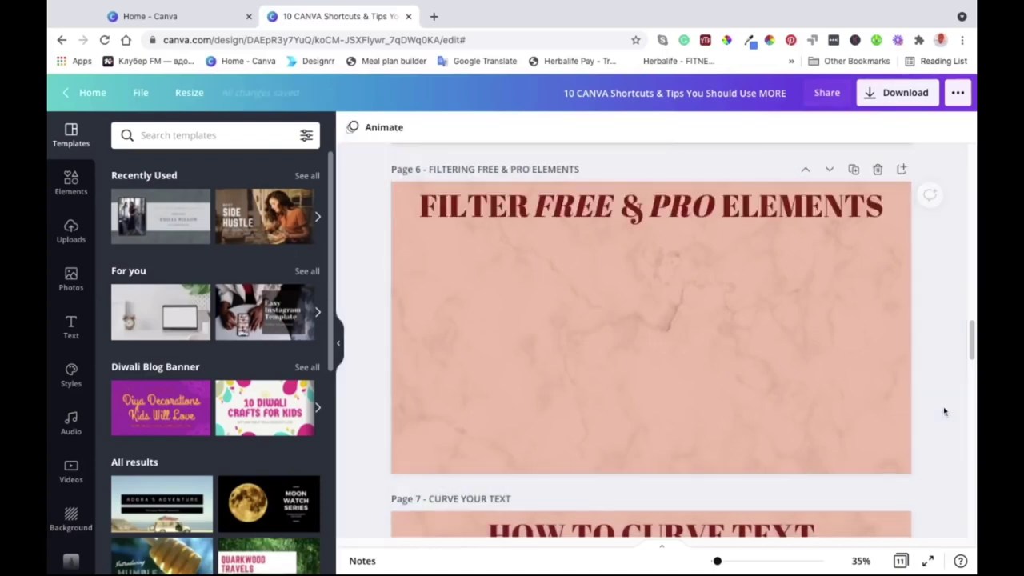
click(679, 380)
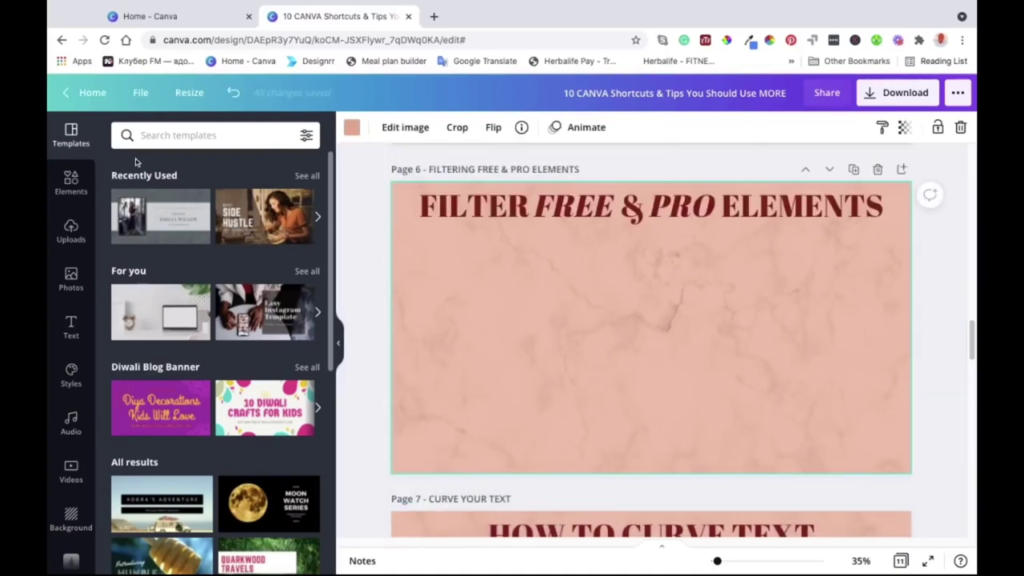
click(71, 191)
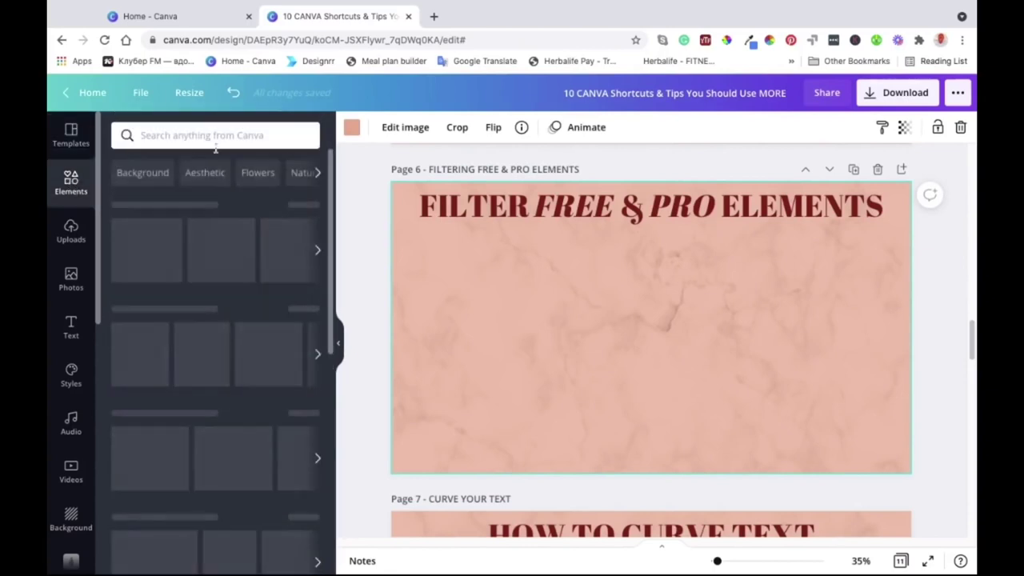
click(176, 134)
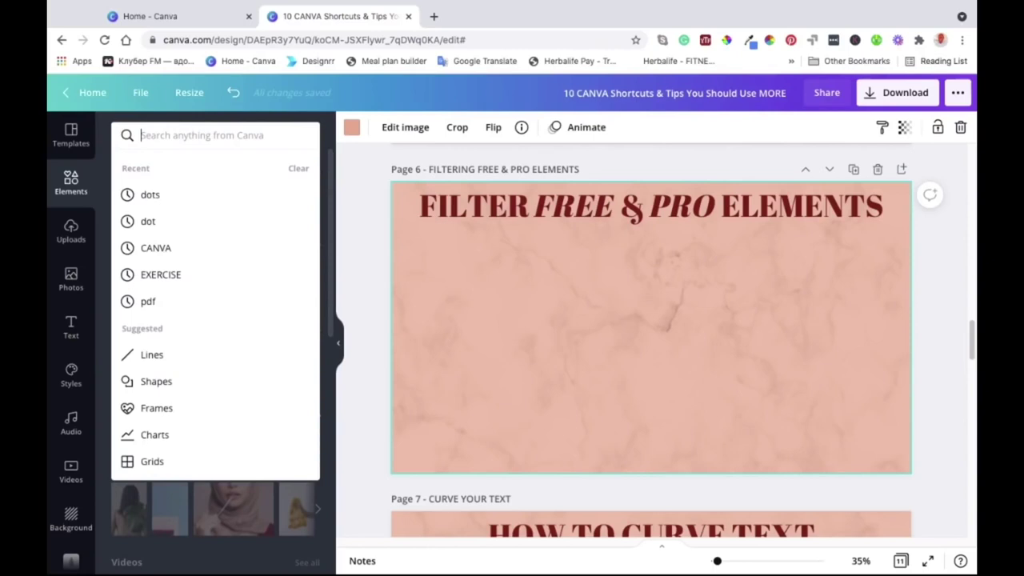
text(starts)
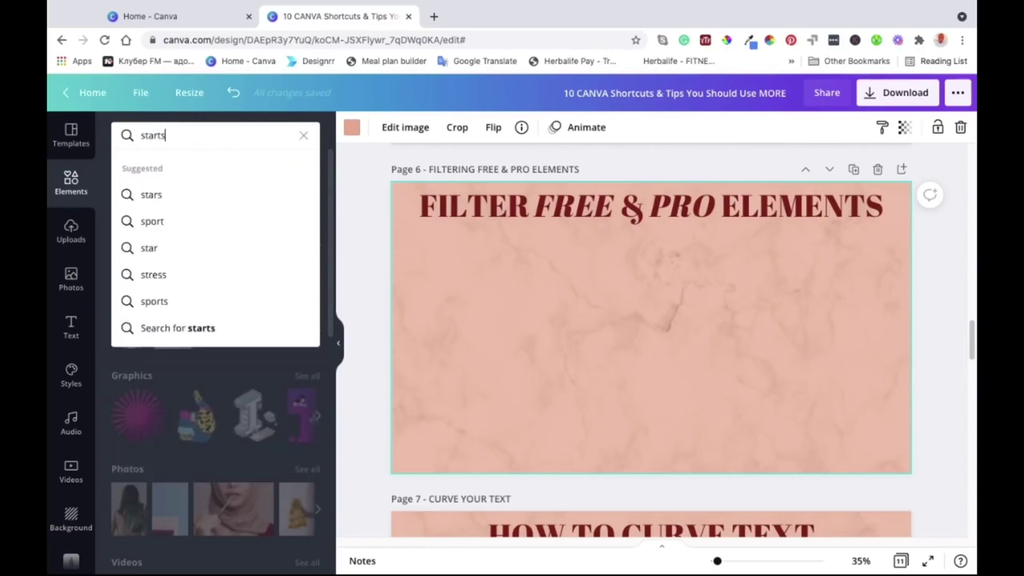
key(BackSpace)
key(BackSpace)
text(s)
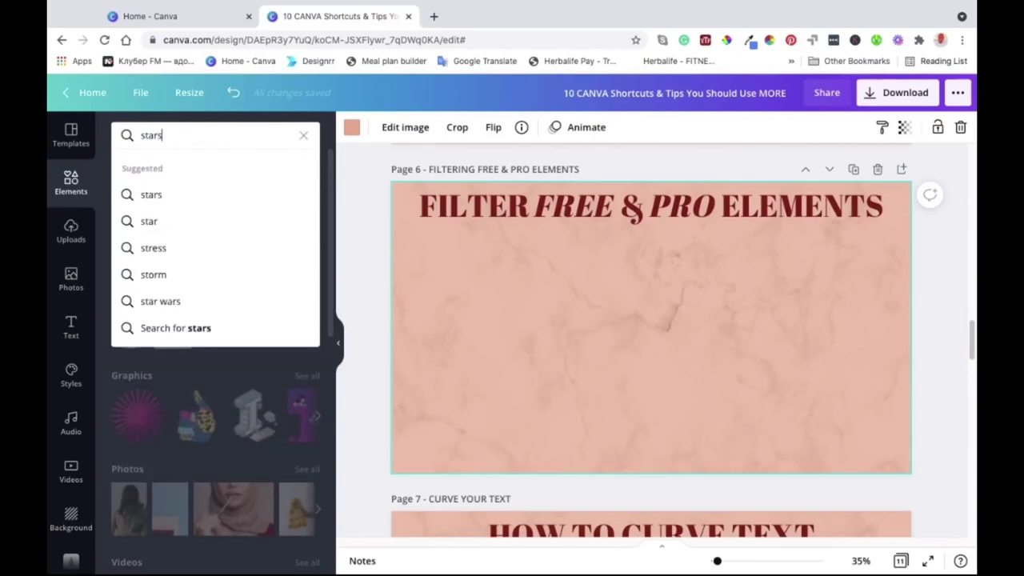
key(Return)
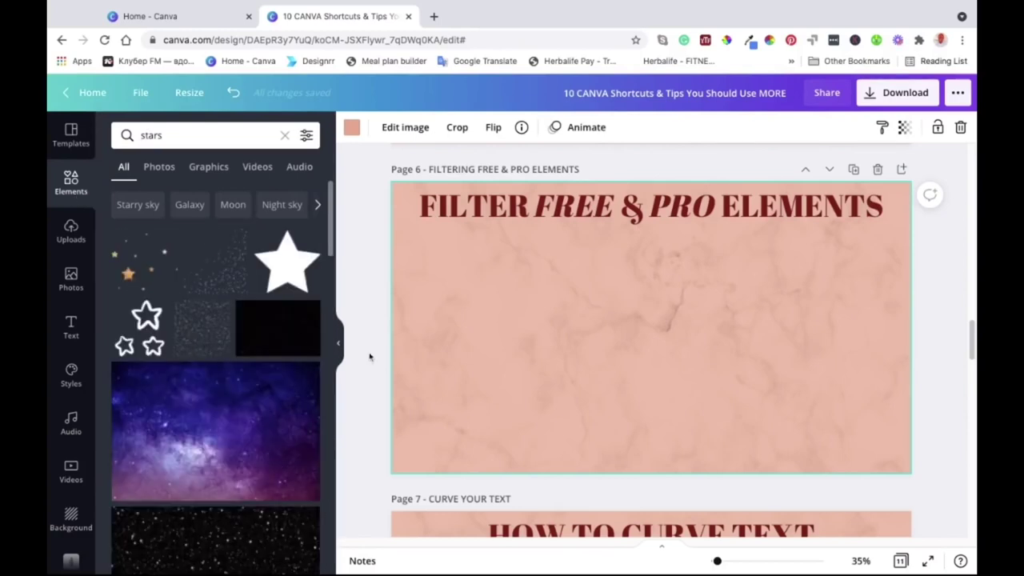
Step: Browse the stars results and filter them by price to free elements only
scroll(186, 422, down, 5)
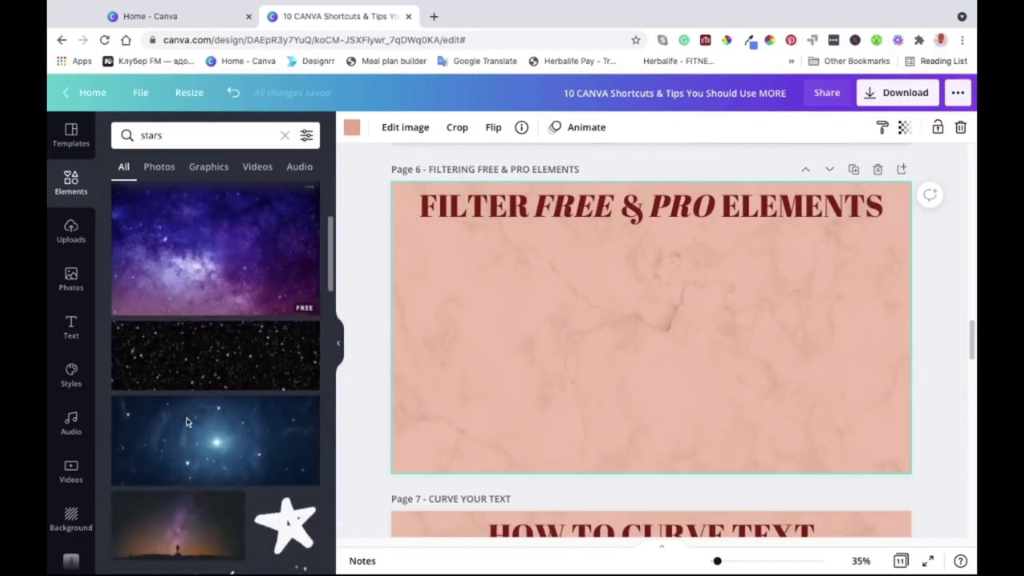
scroll(187, 422, up, 5)
scroll(286, 328, down, 4)
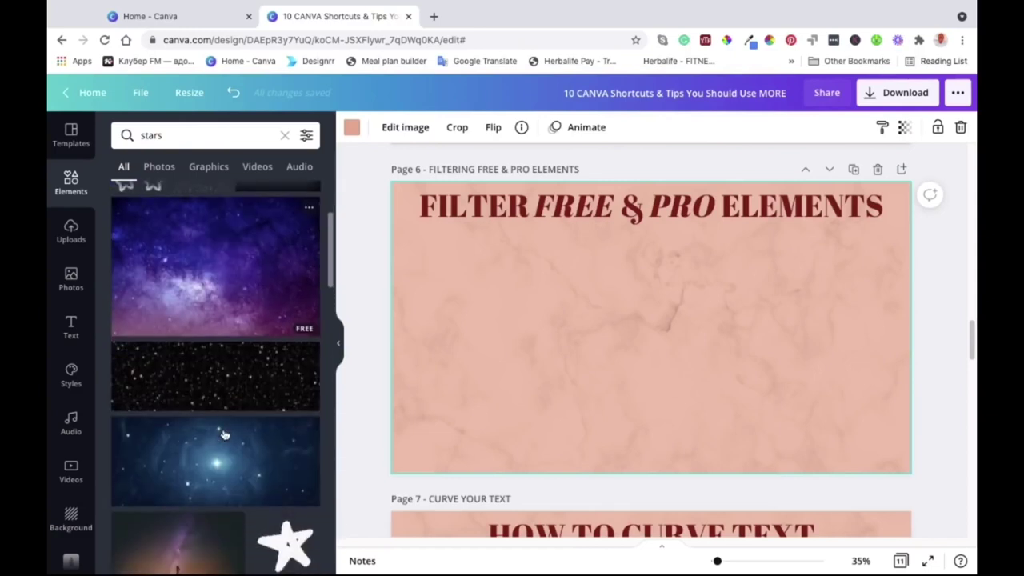
scroll(302, 334, down, 3)
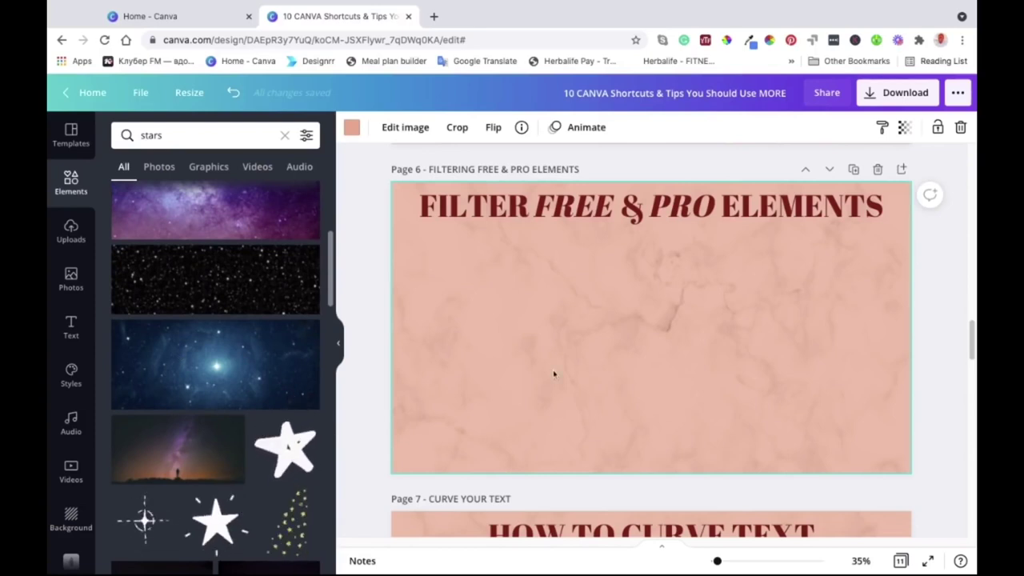
scroll(288, 296, up, 5)
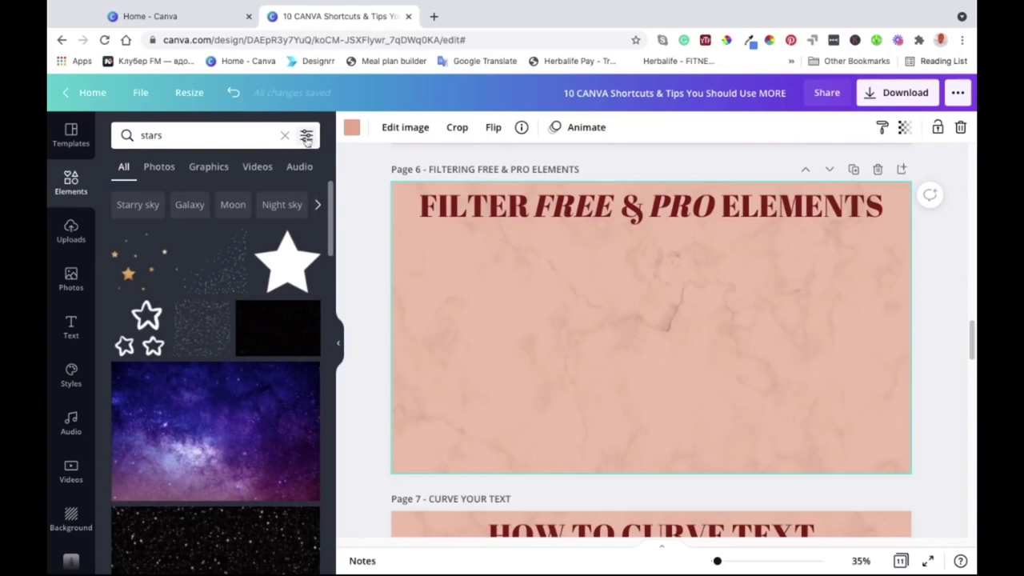
click(307, 137)
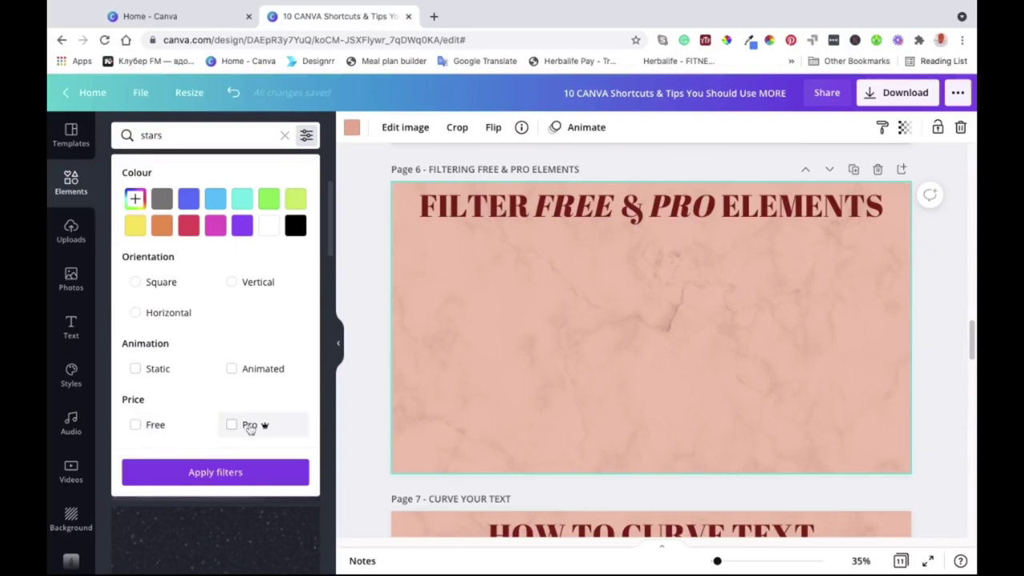
click(136, 425)
click(202, 473)
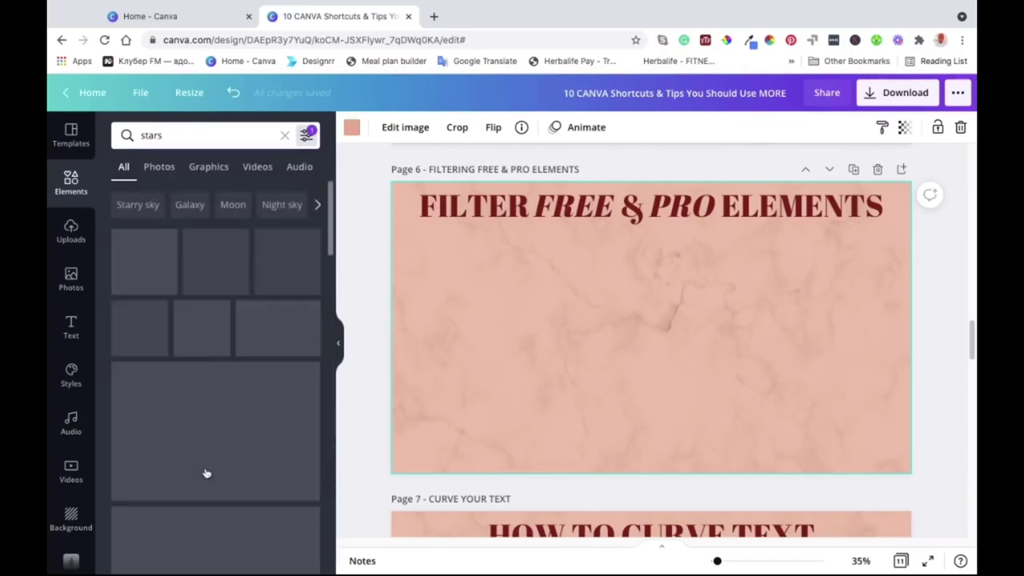
Step: Add the animated white four-pointed sparkle to the page, shrink it to about 683 by 673, and centre it below the title
scroll(204, 471, down, 3)
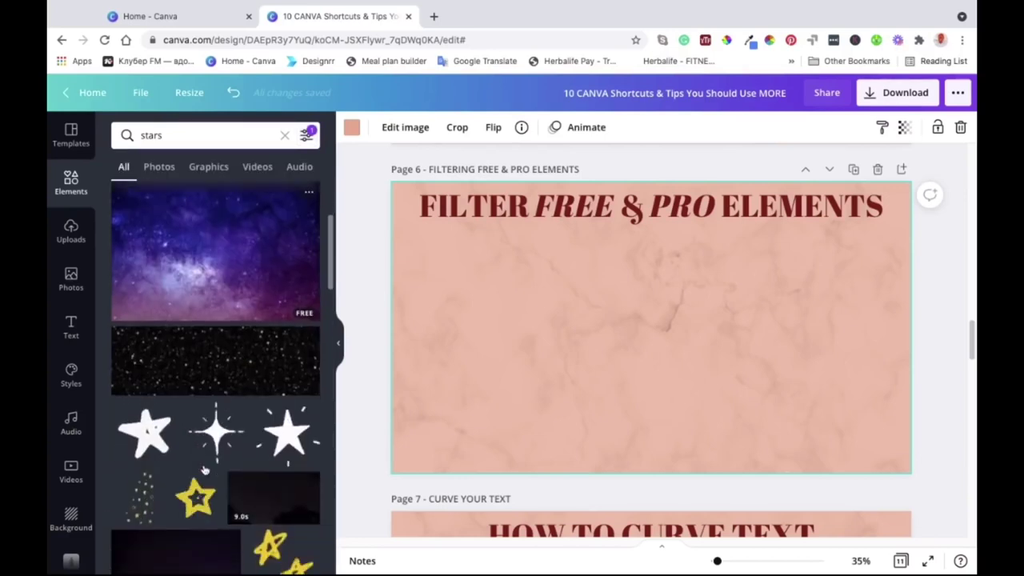
scroll(204, 470, down, 8)
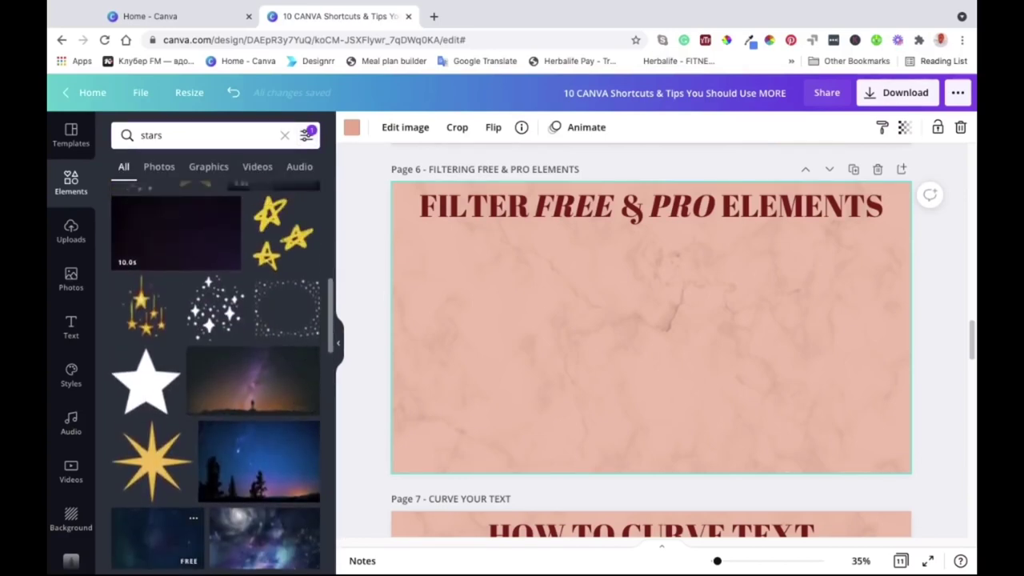
scroll(220, 392, up, 7)
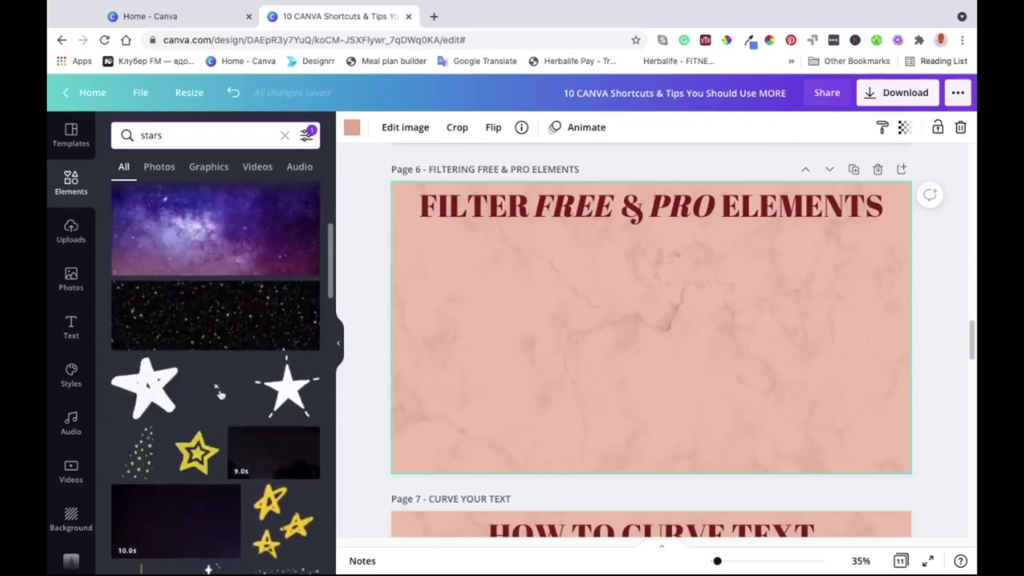
click(216, 388)
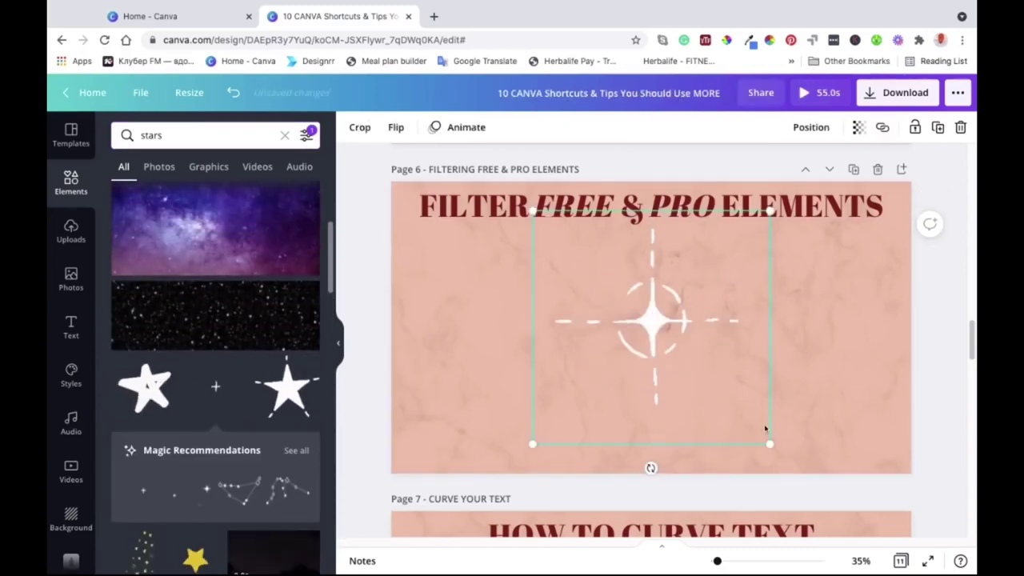
drag(768, 442, 692, 368)
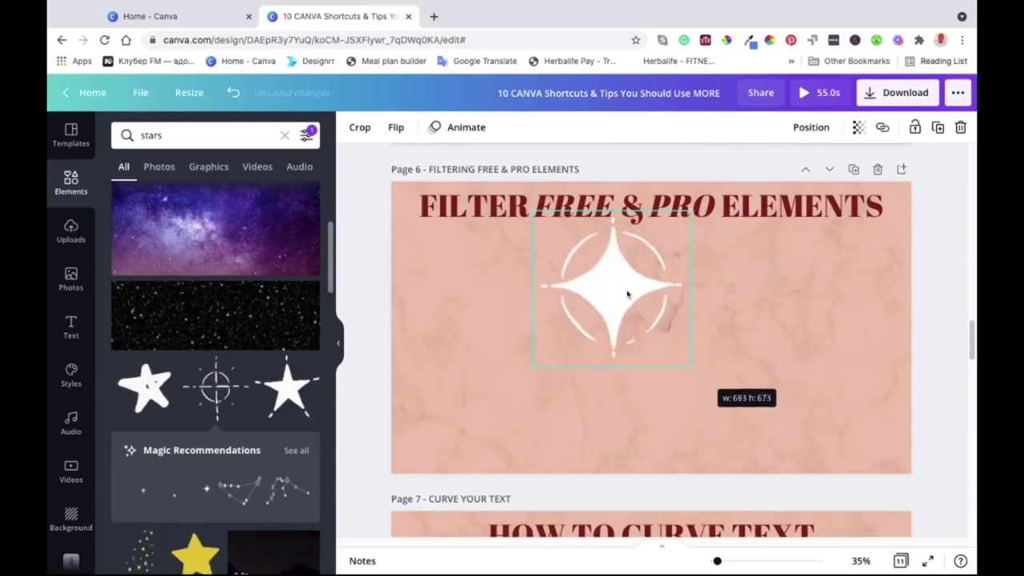
drag(623, 290, 710, 290)
drag(651, 361, 652, 340)
click(777, 411)
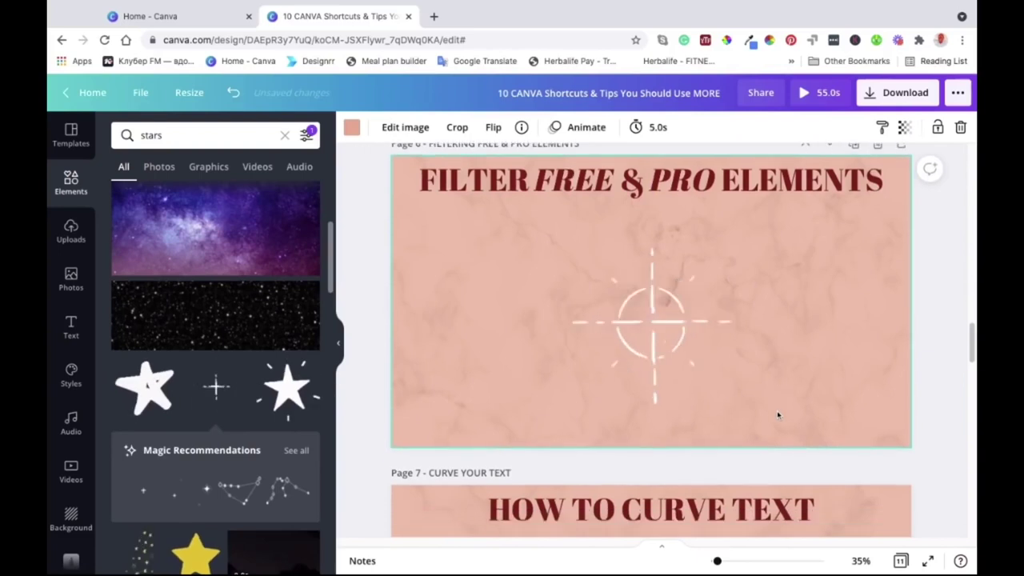
scroll(777, 411, down, 3)
scroll(767, 434, up, 3)
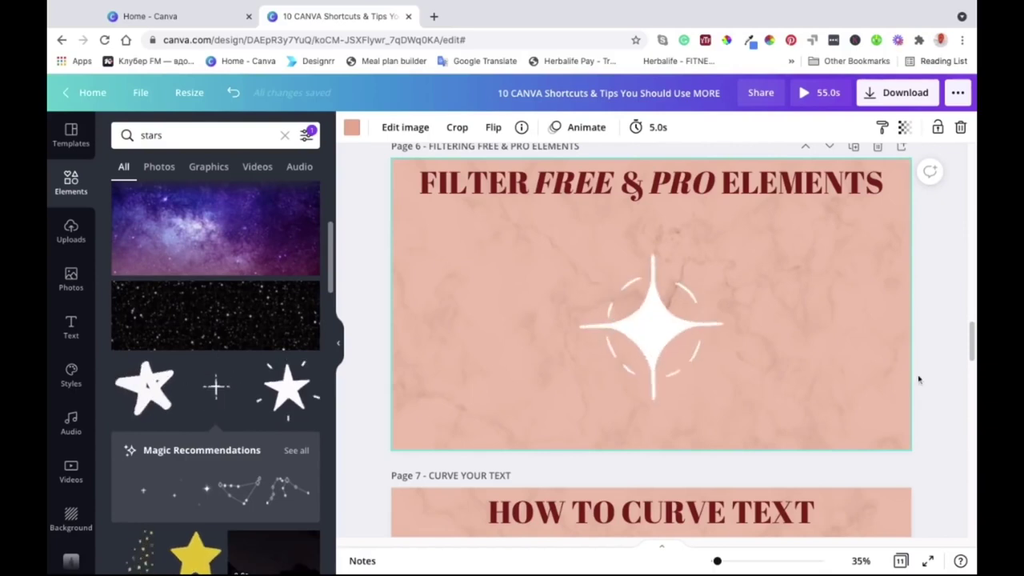
scroll(921, 384, up, 1)
Step: Apply the Curve shape effect to the website address on the CURVE YOUR TEXT page and move the arc up to the page's centre
scroll(765, 448, down, 3)
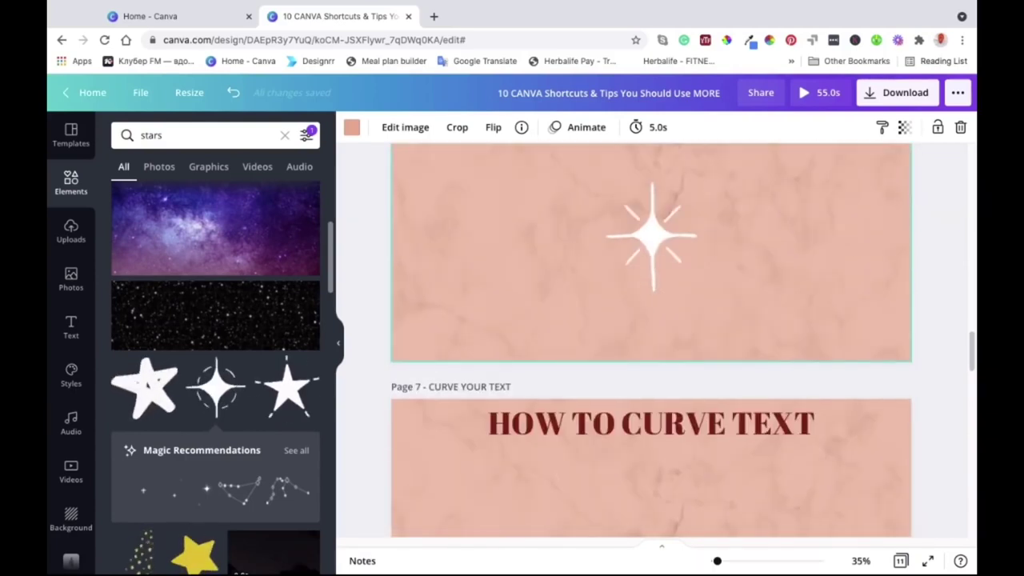
scroll(765, 448, down, 3)
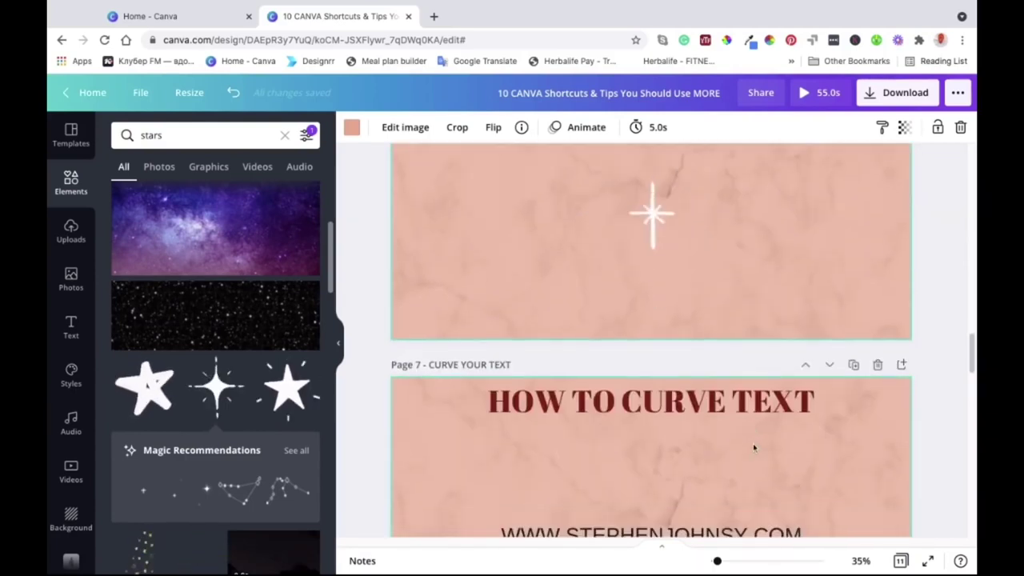
scroll(720, 400, up, 1)
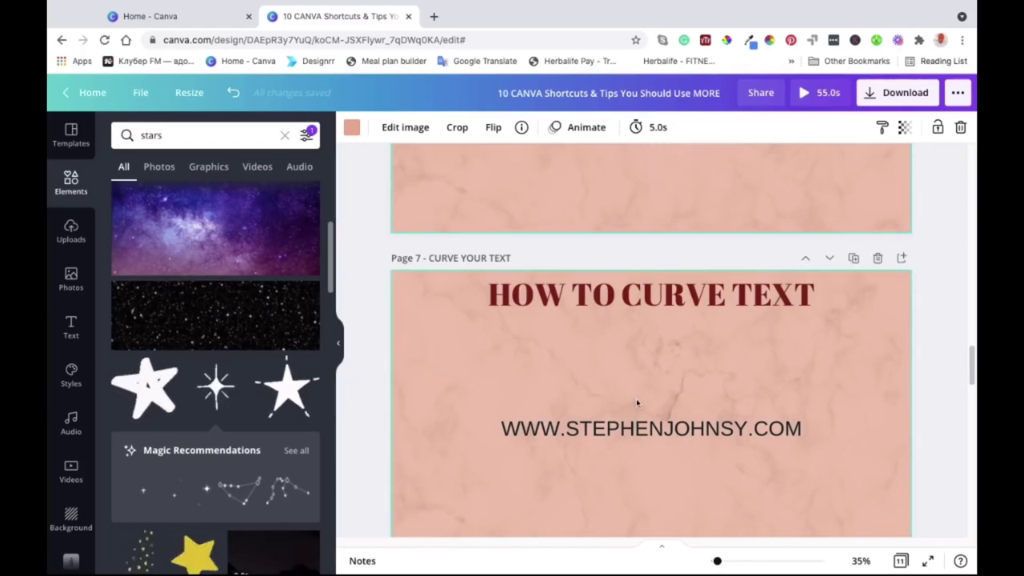
scroll(828, 333, down, 1)
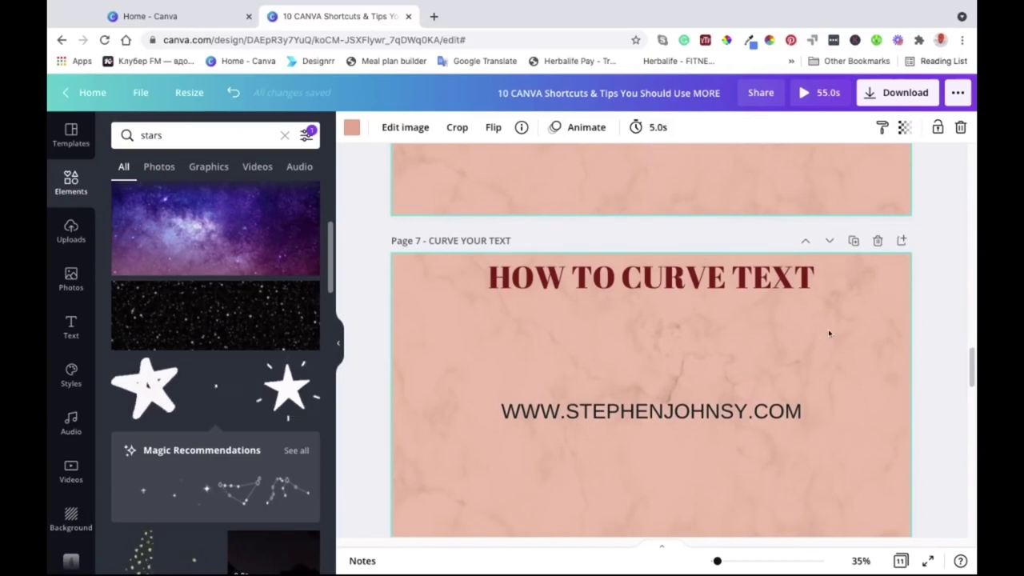
scroll(713, 444, down, 2)
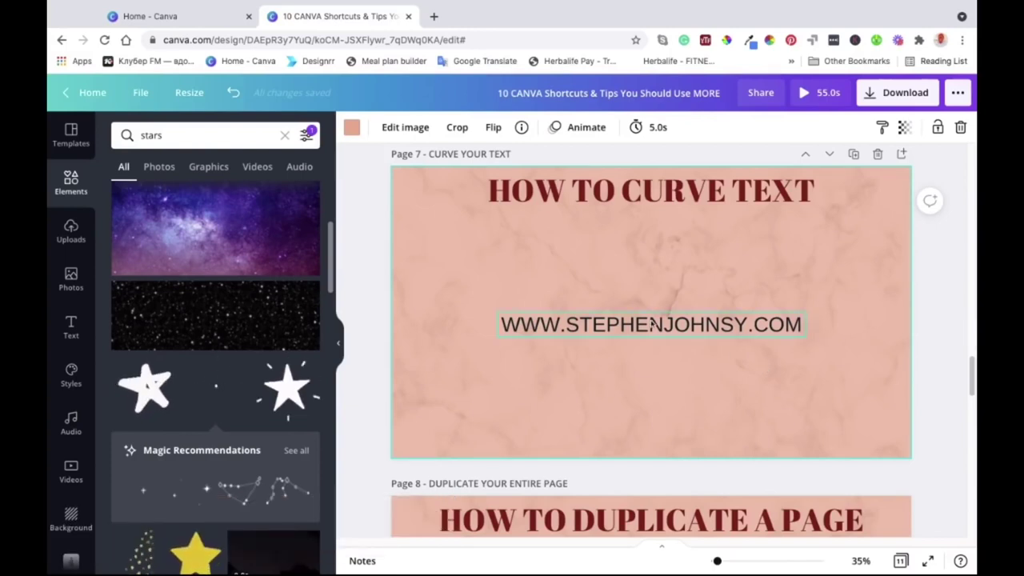
click(800, 334)
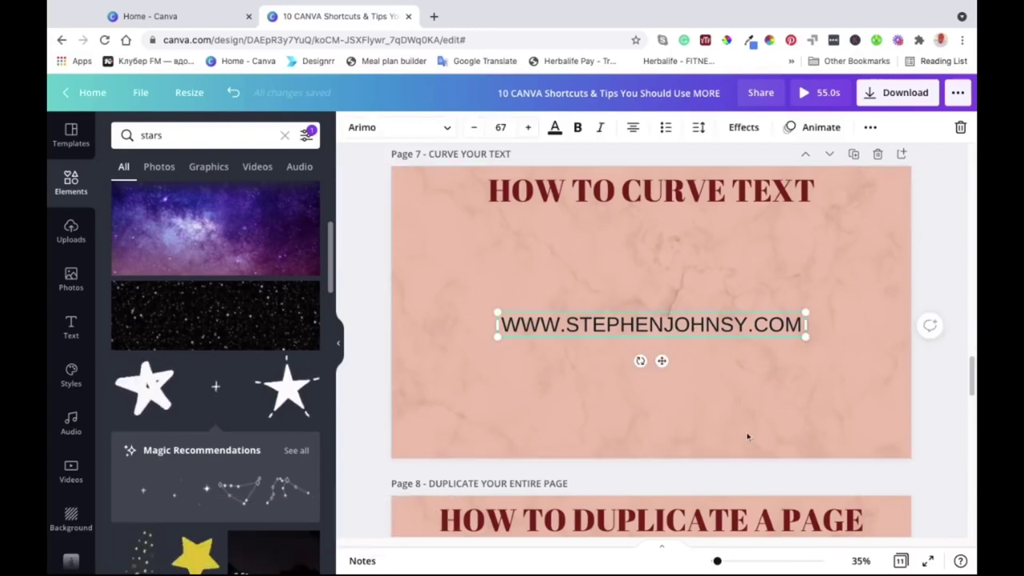
click(656, 380)
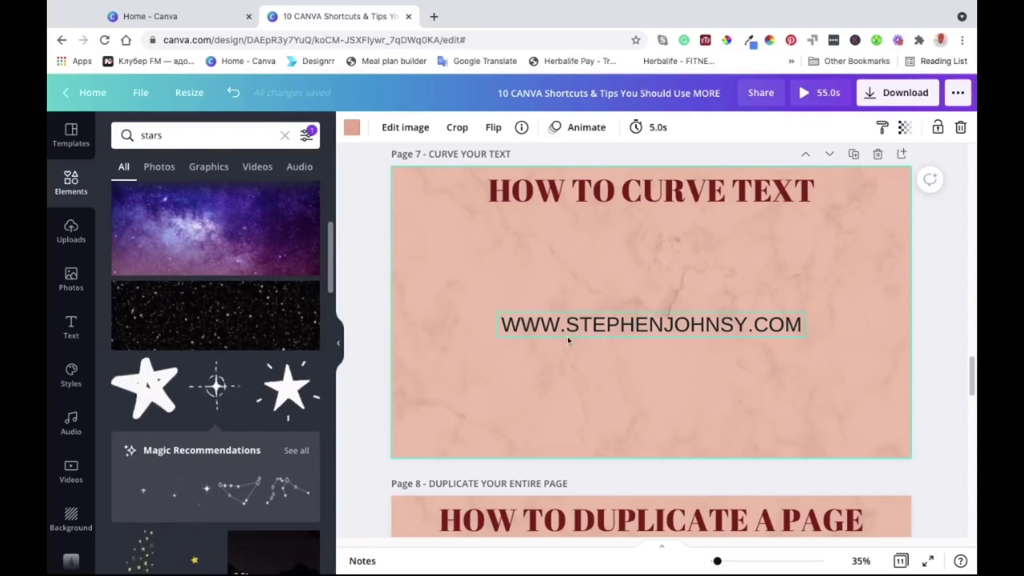
click(625, 327)
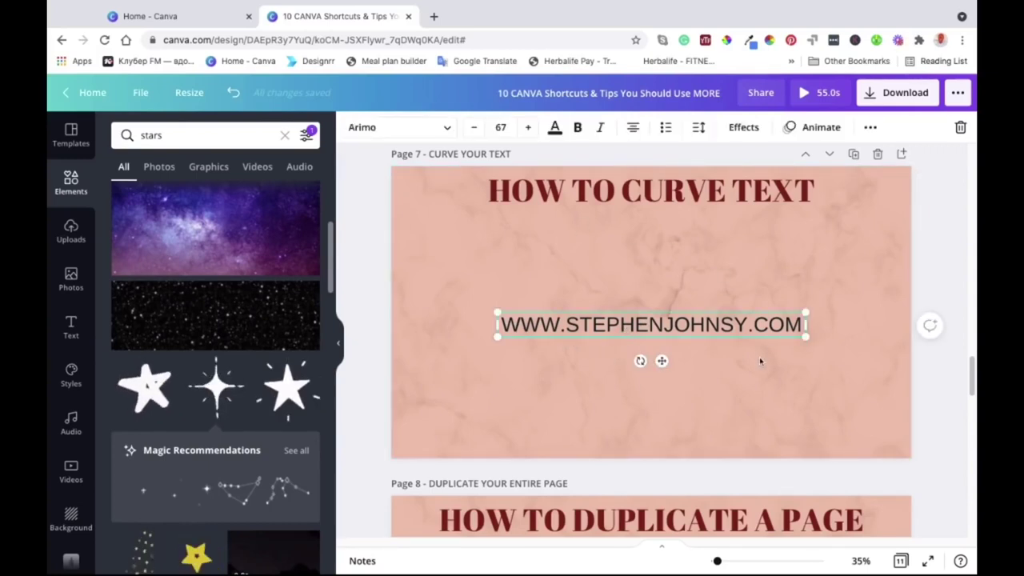
click(744, 128)
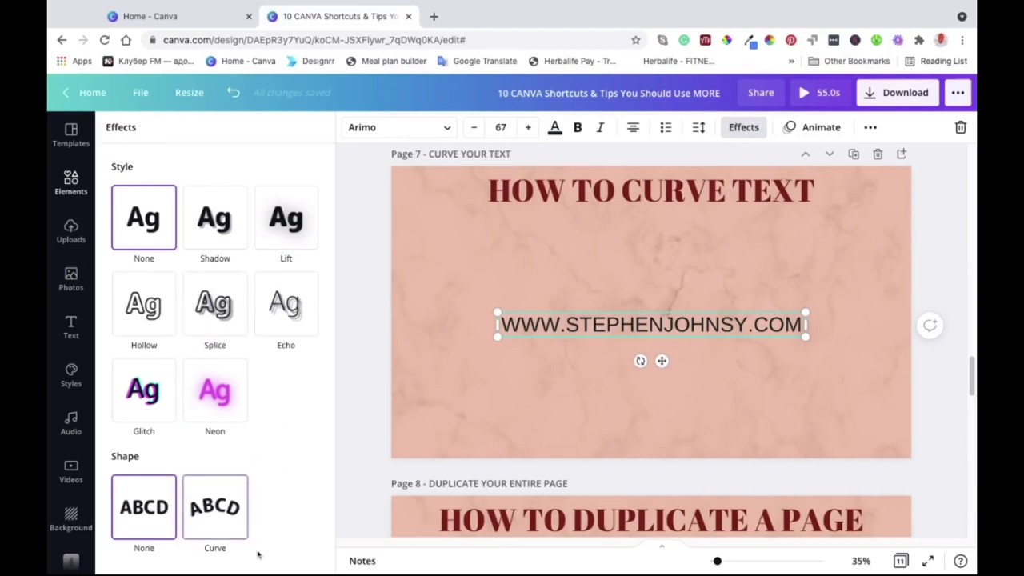
click(228, 506)
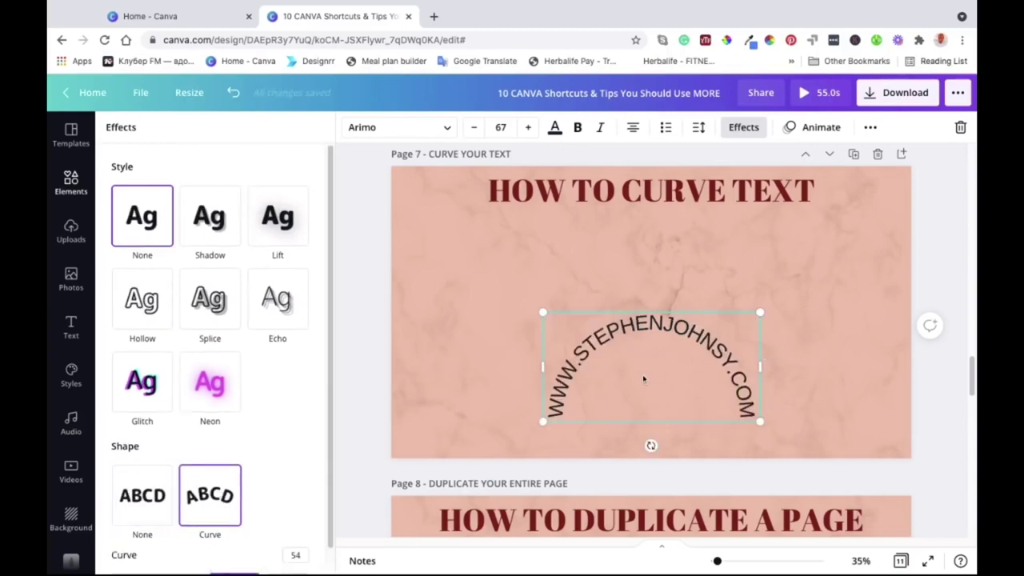
drag(642, 374, 651, 336)
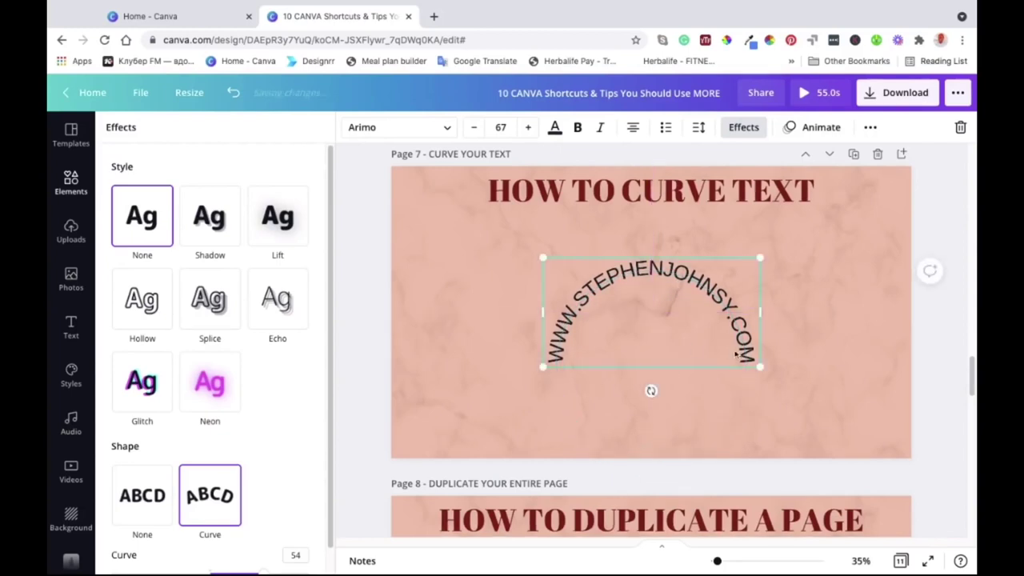
Step: Set the curve of the website address text to -40 so it bends the opposite way
scroll(275, 457, down, 1)
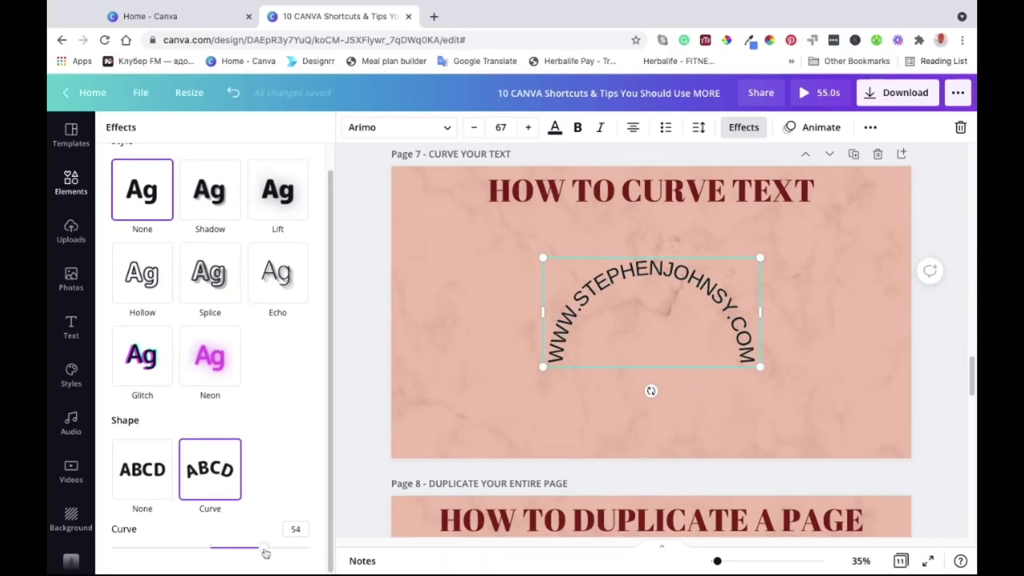
drag(264, 549, 171, 549)
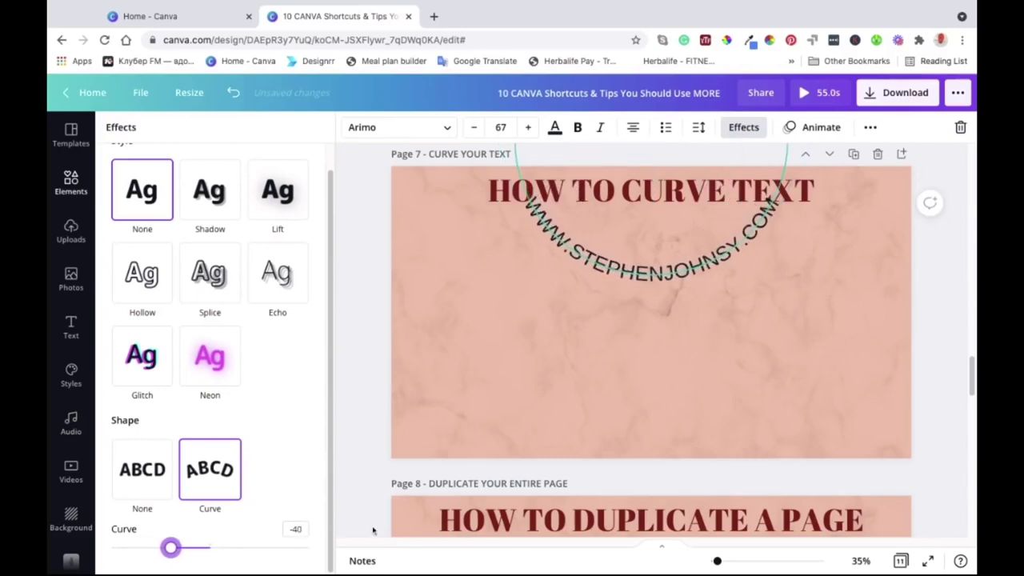
Step: Move the curved website address down to the centre of the CURVE YOUR TEXT page and set its curve to -31
drag(651, 255, 651, 326)
drag(170, 552, 180, 548)
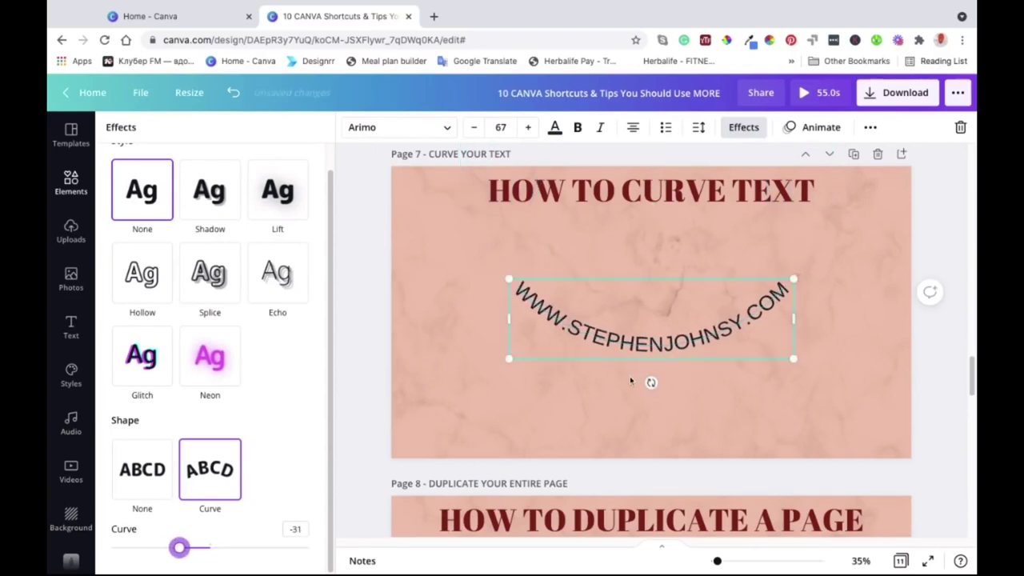
key(Escape)
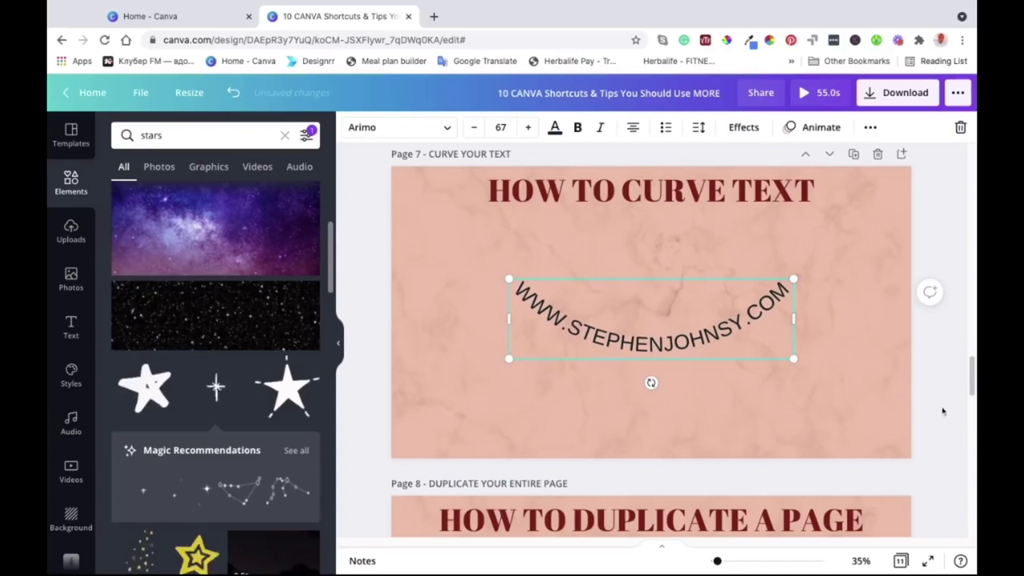
click(768, 411)
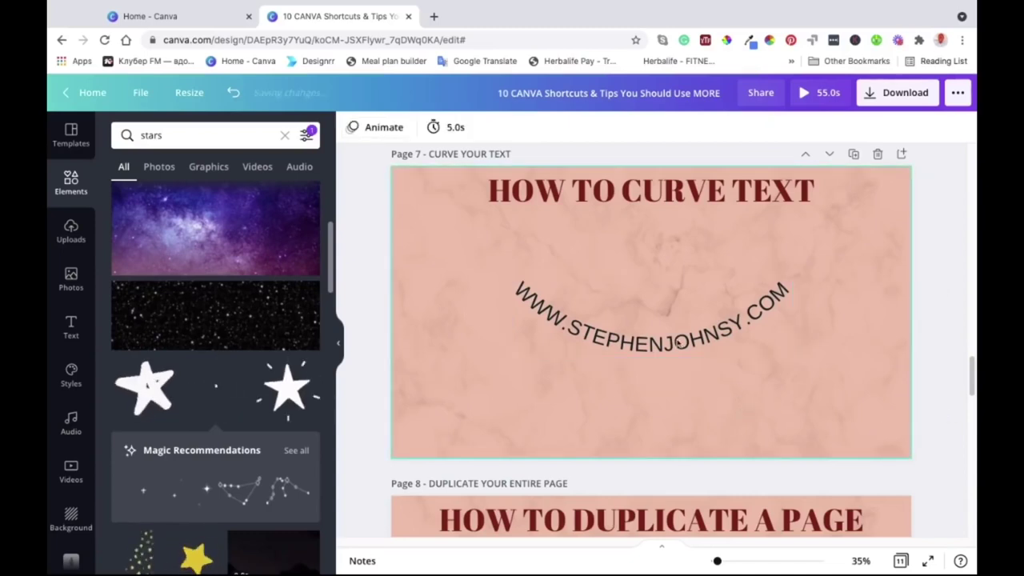
Step: Duplicate the whole DUPLICATE YOUR ENTIRE PAGE page with all its elements and compare the copy with the original
scroll(830, 359, down, 5)
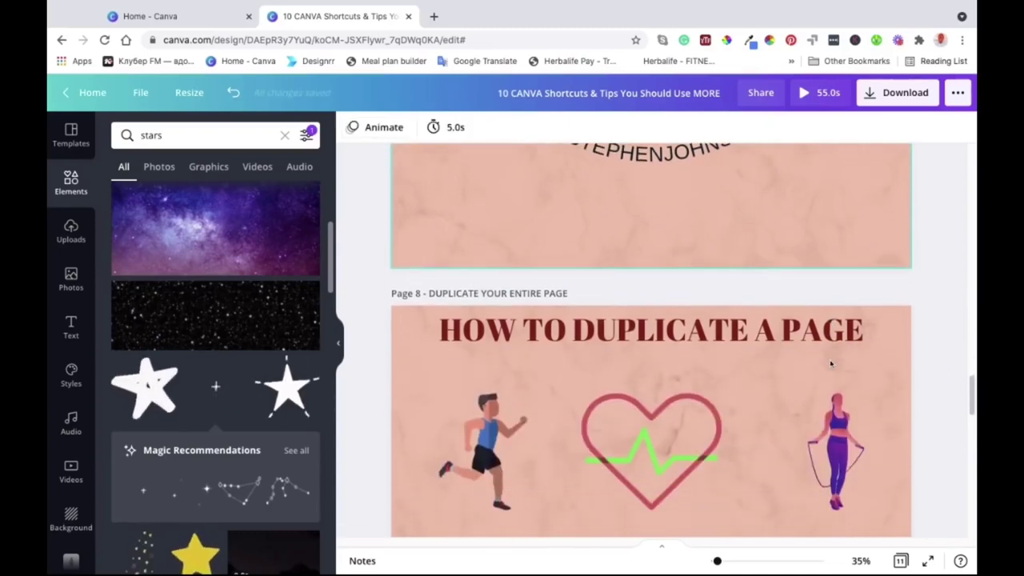
scroll(549, 238, down, 3)
scroll(549, 238, up, 1)
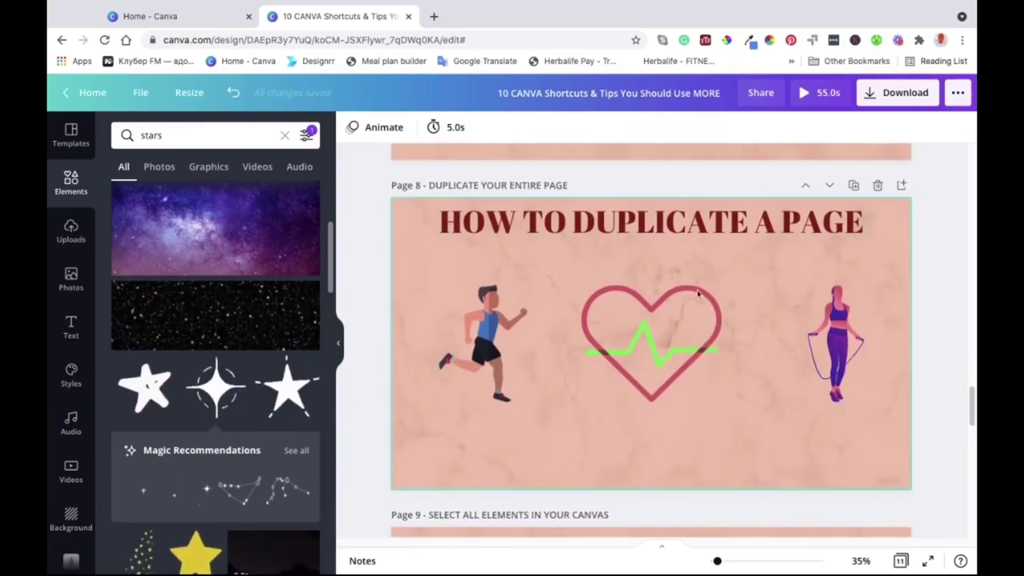
scroll(653, 361, down, 3)
scroll(653, 362, up, 2)
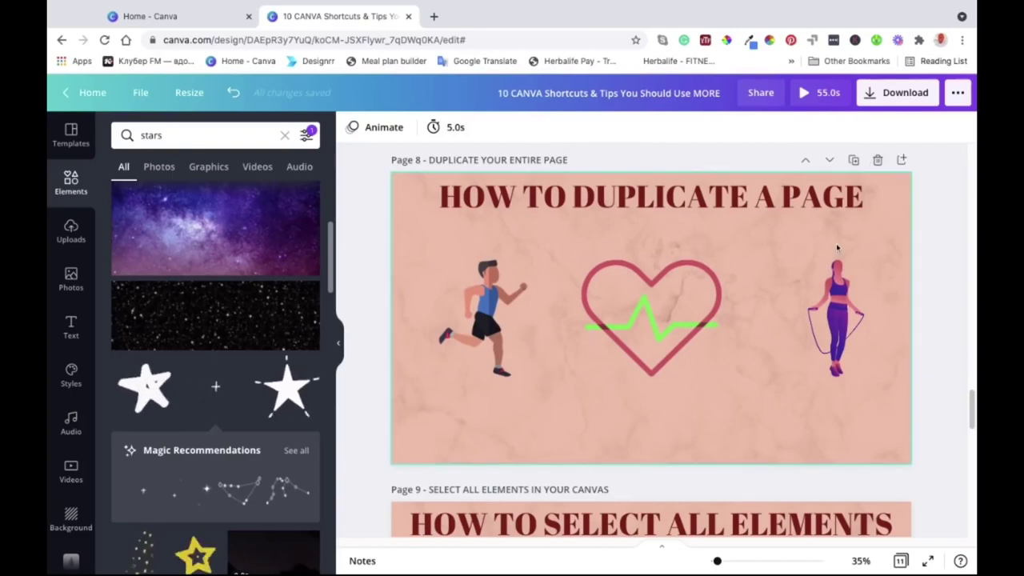
click(893, 228)
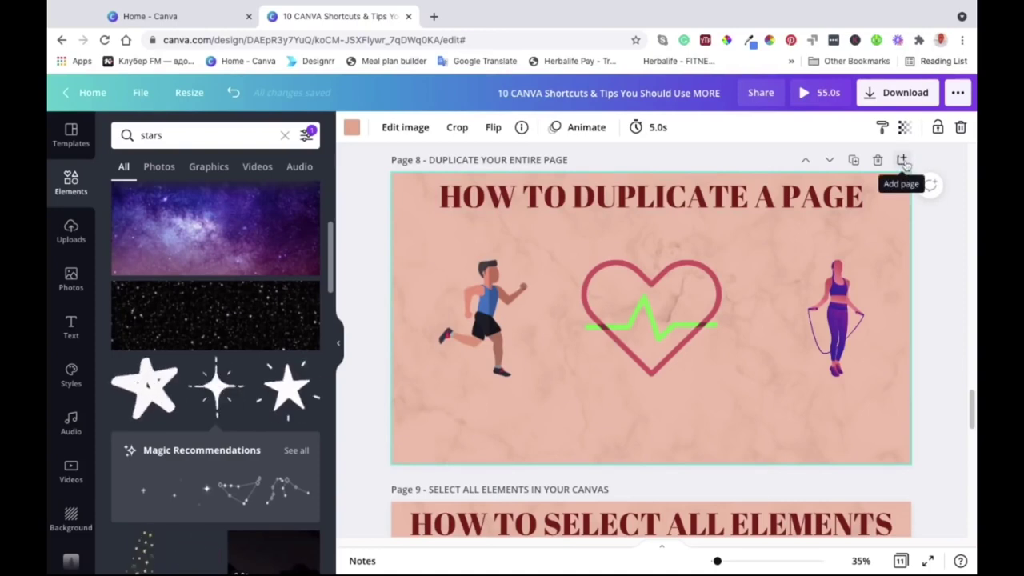
click(853, 161)
scroll(735, 341, up, 8)
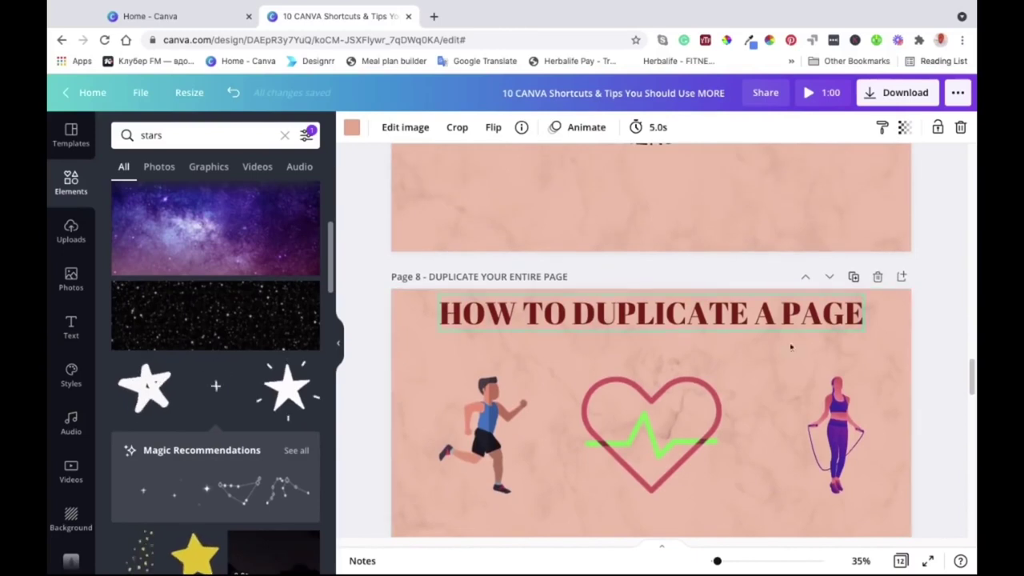
scroll(762, 377, down, 2)
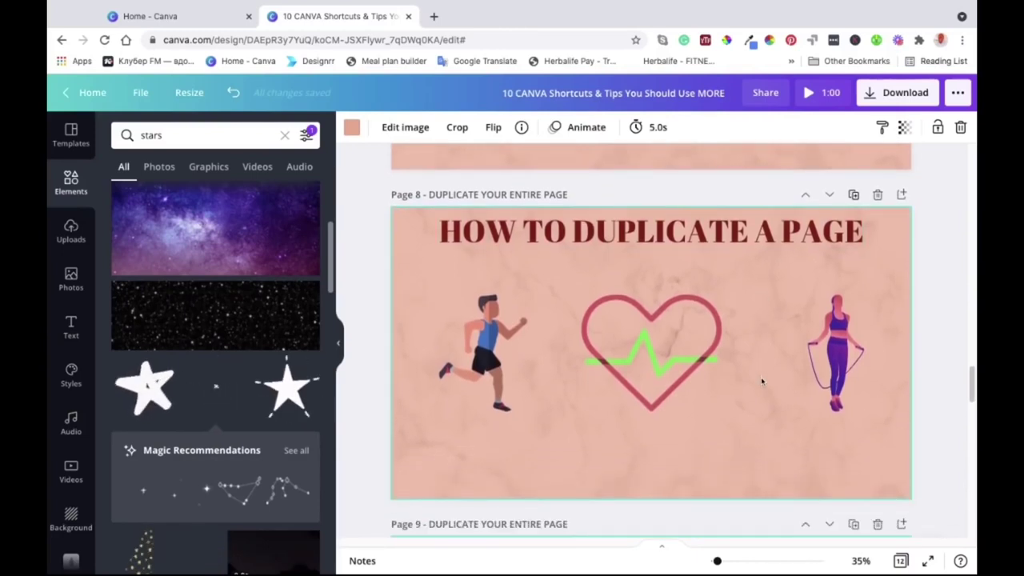
scroll(761, 377, down, 5)
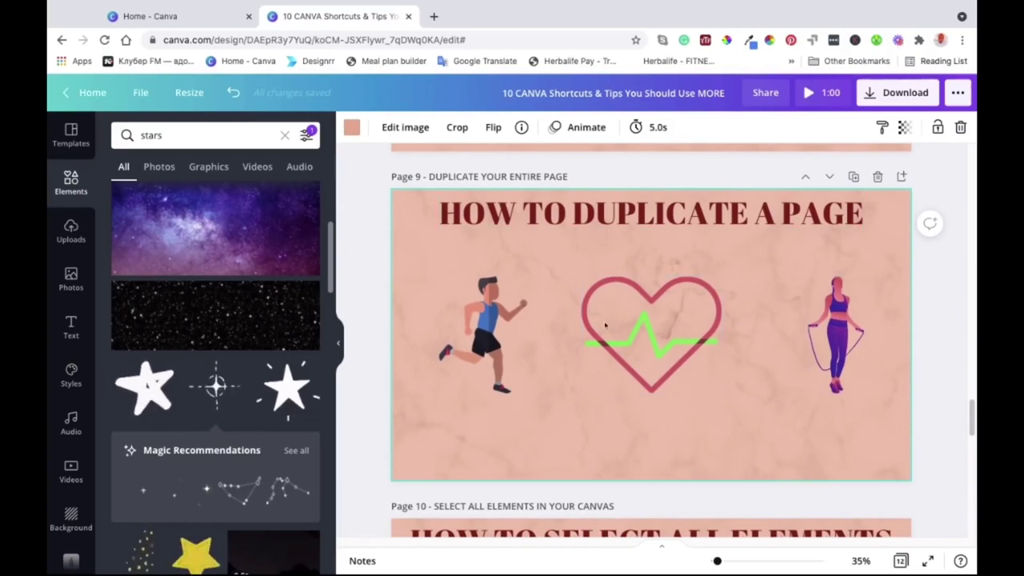
scroll(726, 263, up, 1)
scroll(727, 264, down, 2)
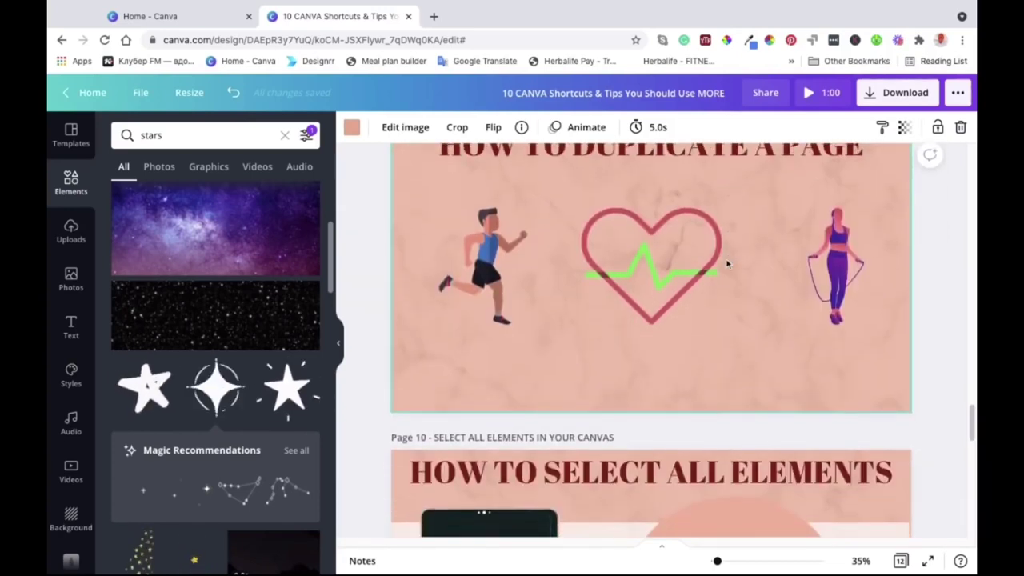
Step: Select all elements on the SELECT ALL ELEMENTS IN YOUR CANVAS page and move them together onto the blank page below
scroll(727, 263, down, 3)
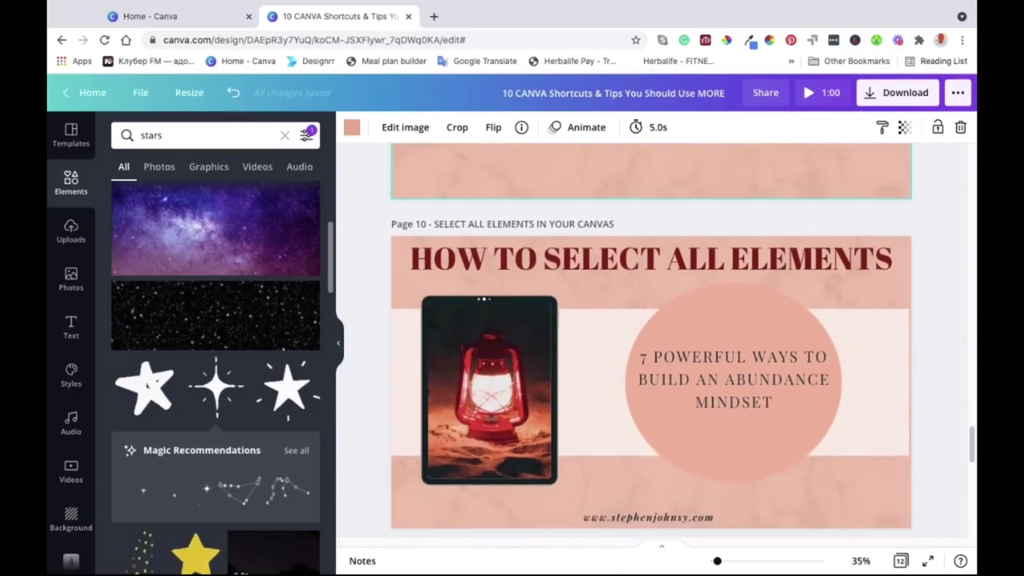
scroll(727, 263, down, 1)
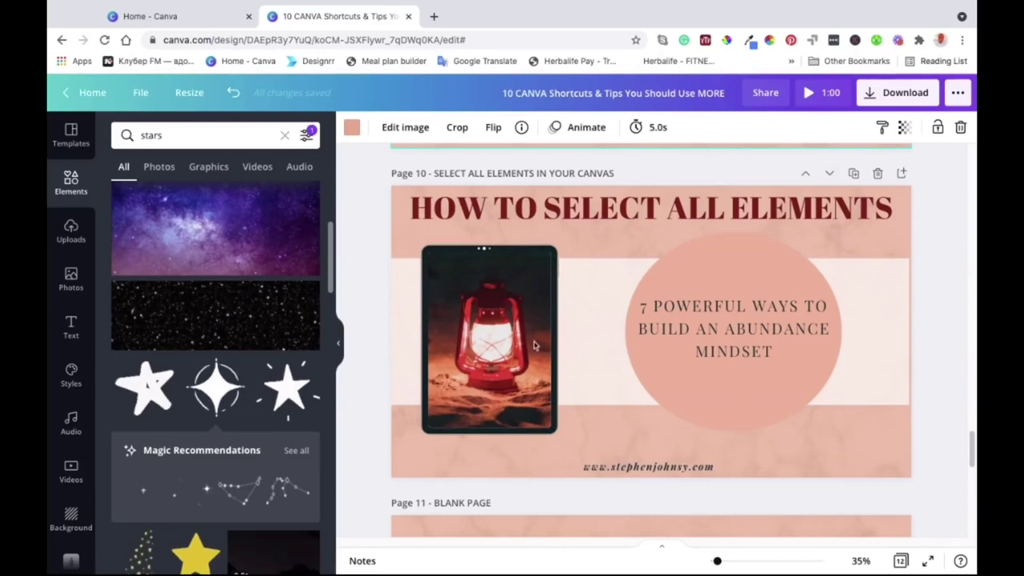
scroll(678, 323, down, 3)
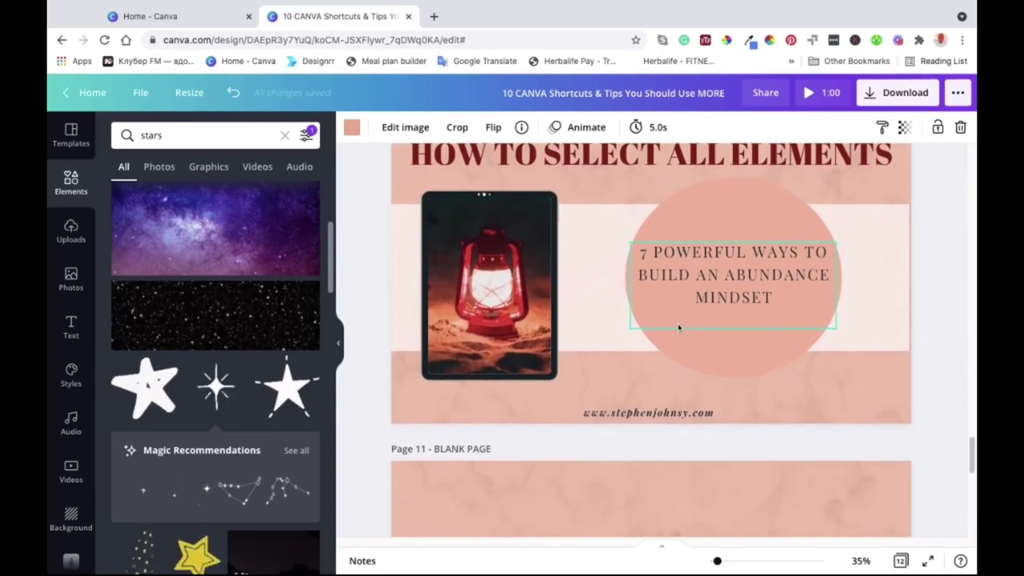
scroll(678, 323, down, 8)
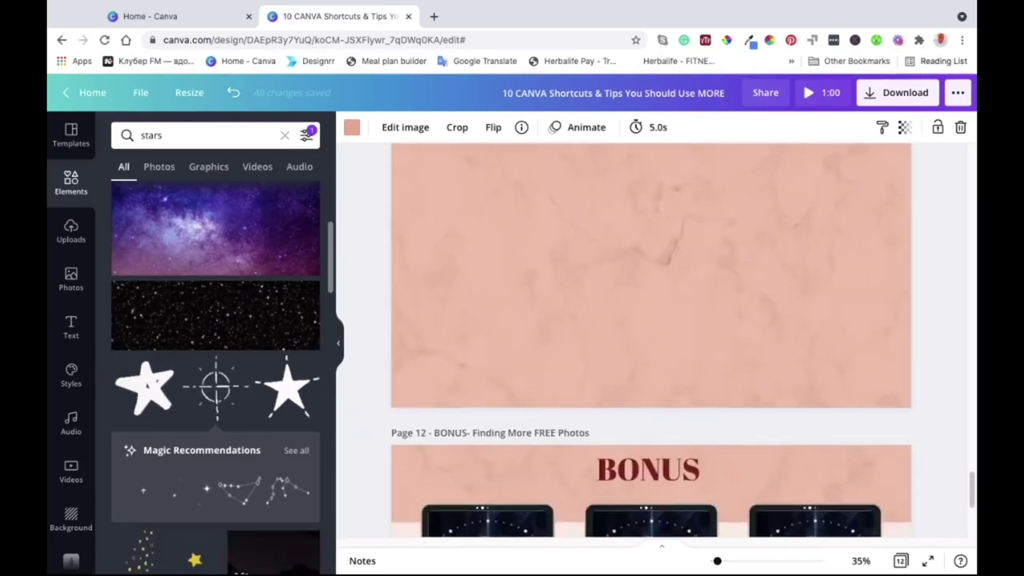
scroll(678, 323, up, 3)
scroll(678, 286, up, 7)
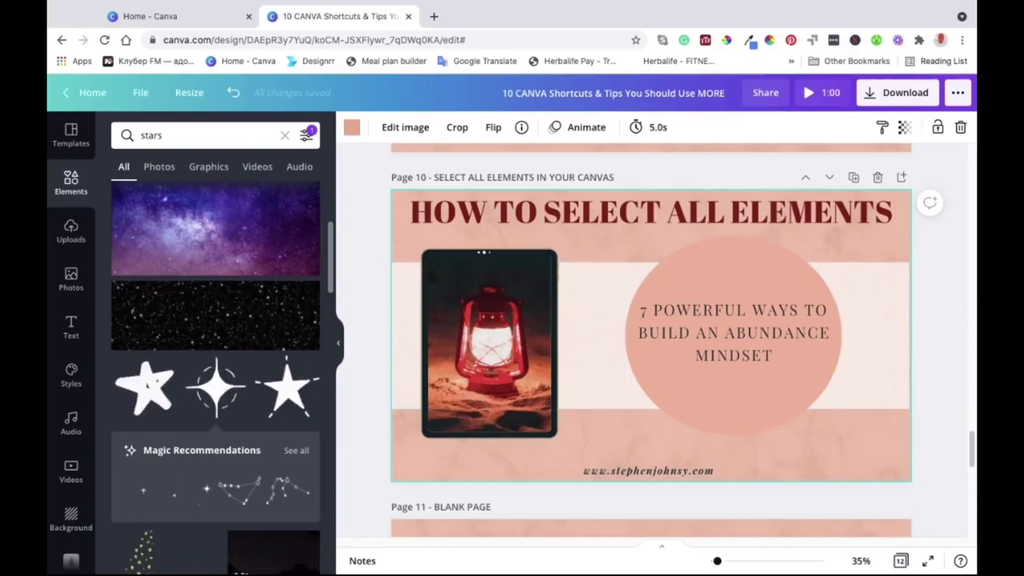
key(ctrl+a)
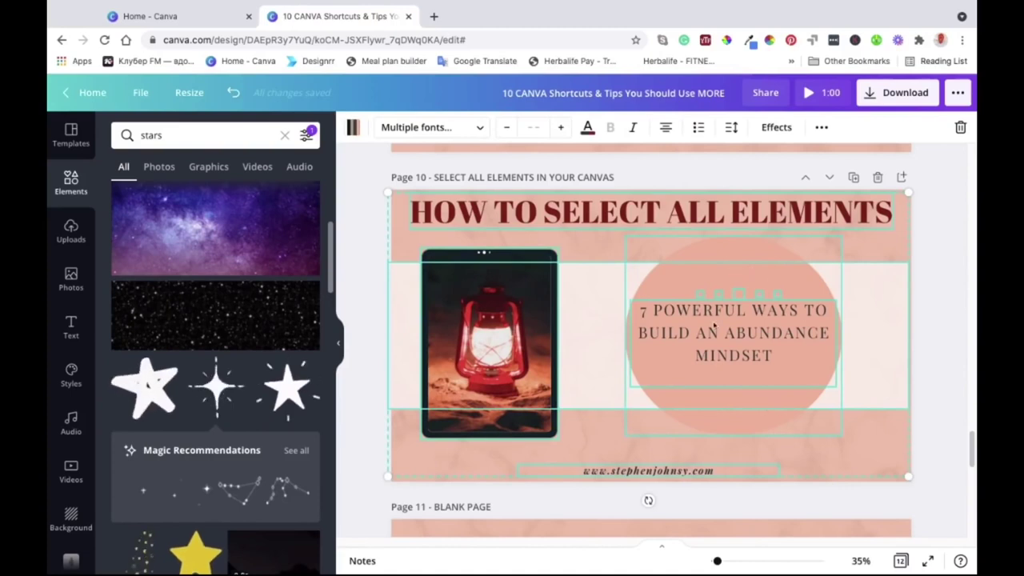
scroll(714, 325, down, 3)
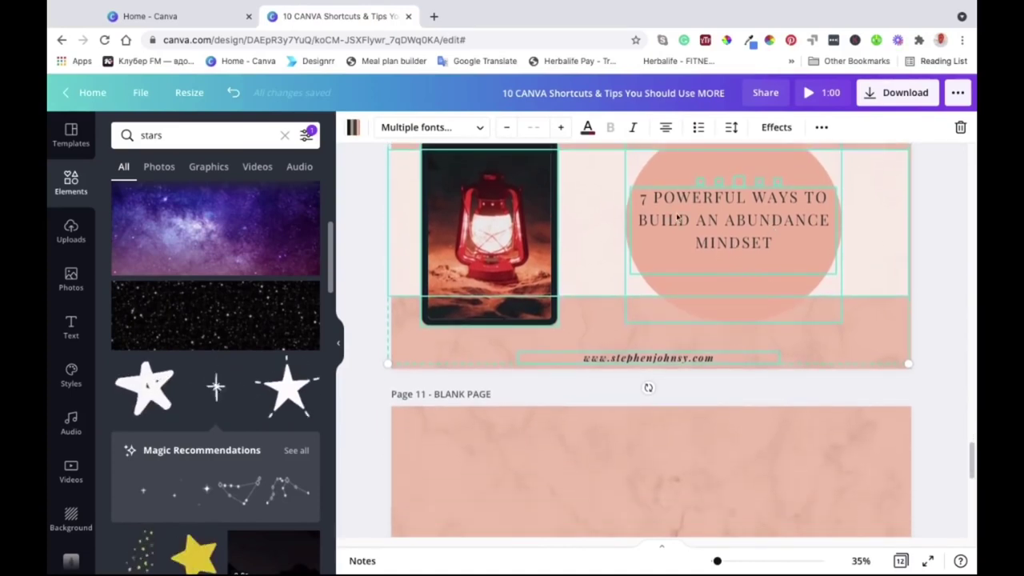
drag(644, 173, 645, 480)
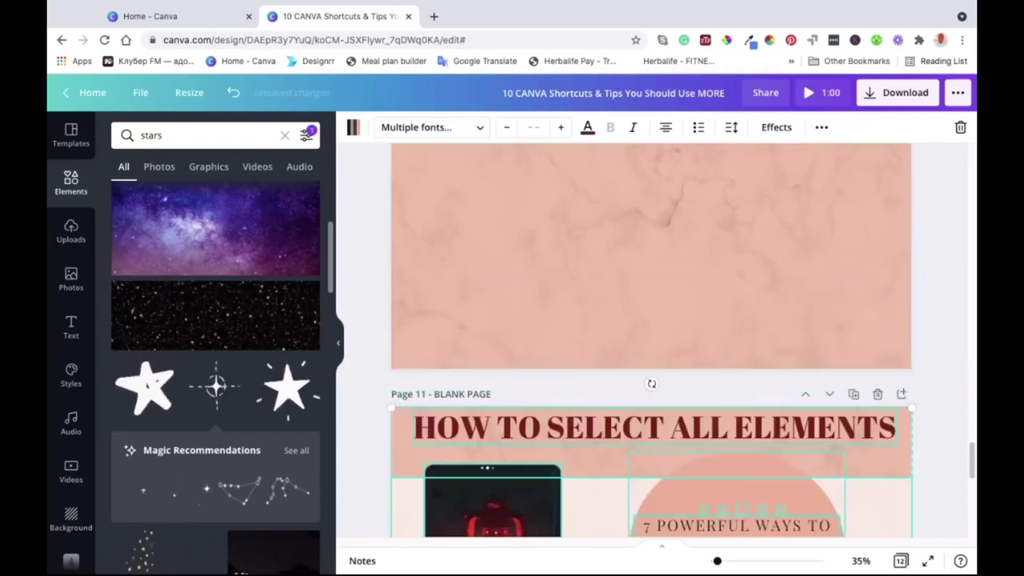
scroll(659, 341, down, 3)
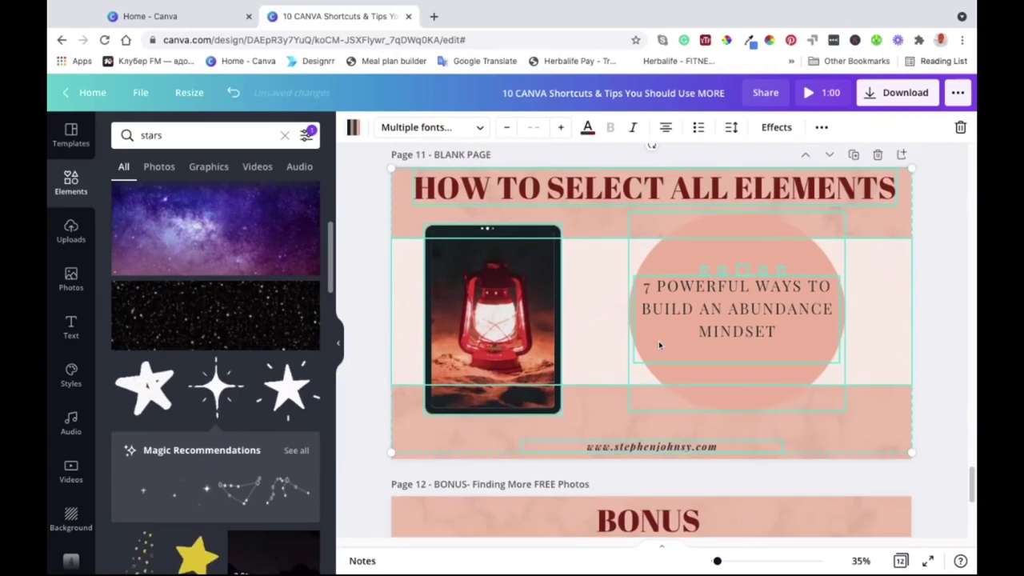
click(939, 289)
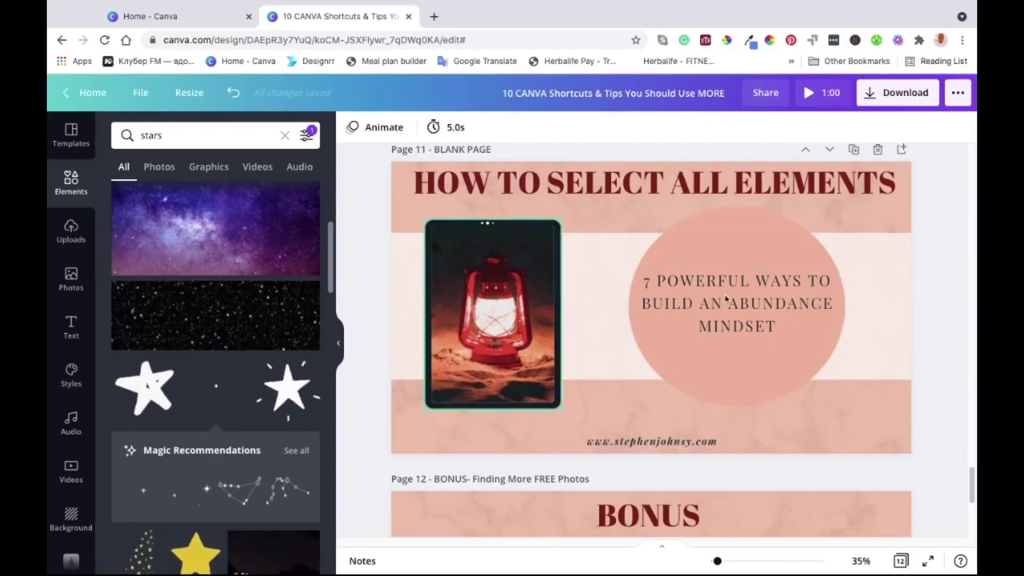
Step: Undo the move of all elements onto the blank page and check both pages
scroll(805, 323, up, 5)
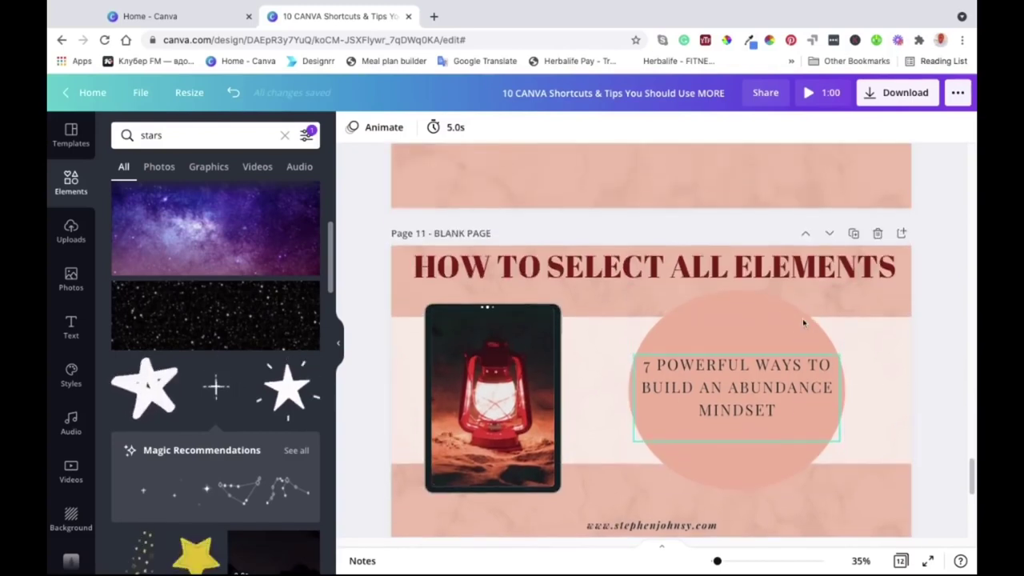
scroll(714, 285, up, 1)
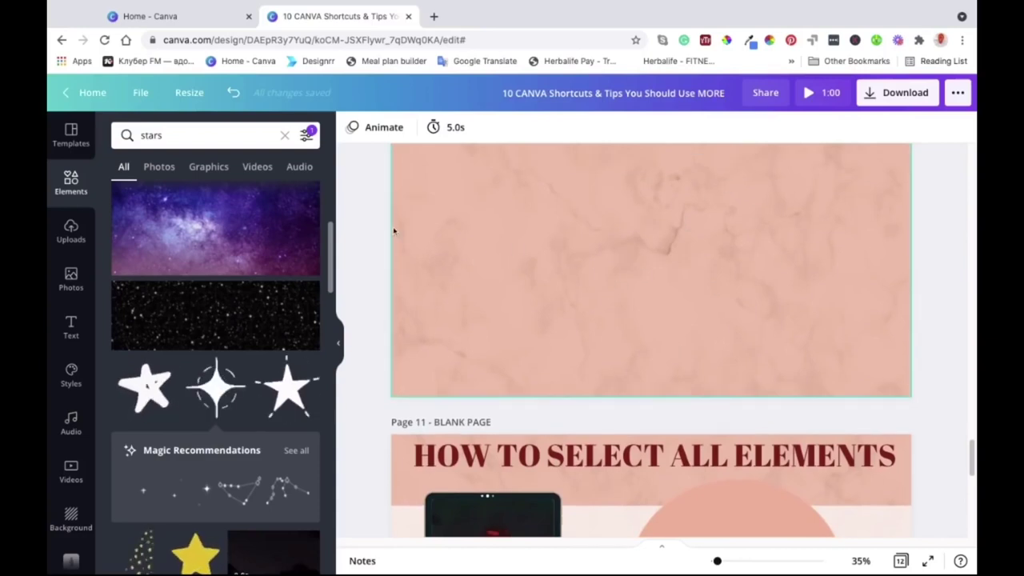
click(232, 94)
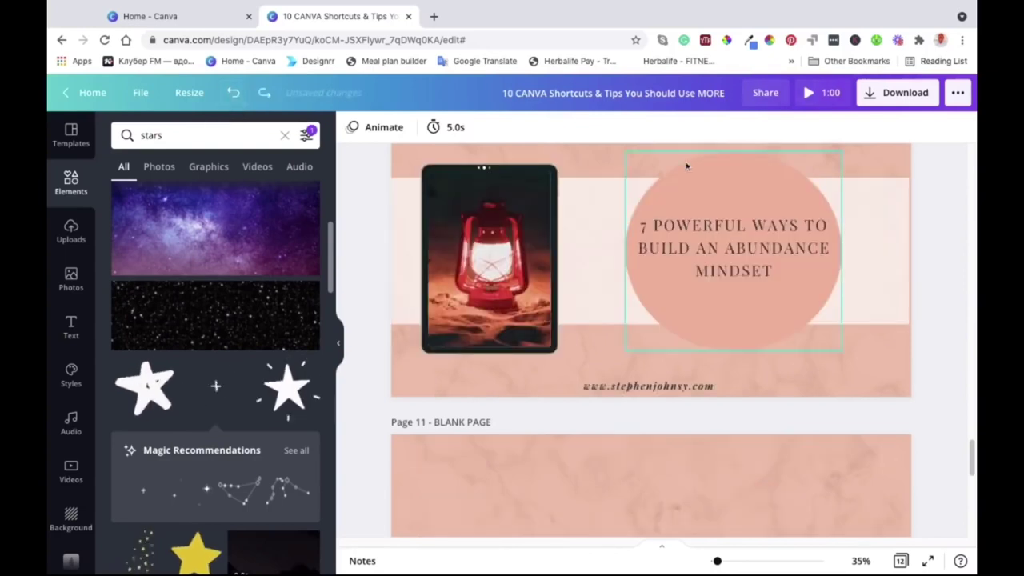
scroll(686, 162, up, 3)
scroll(655, 259, down, 5)
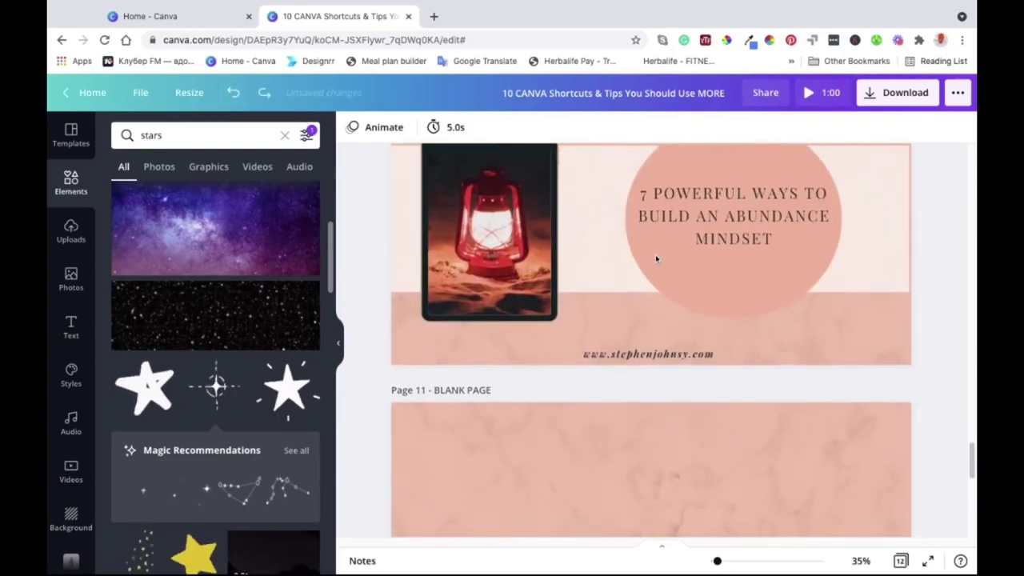
Step: Go to the BONUS page on finding more free photos and open the full list of apps and integrations
scroll(655, 258, down, 5)
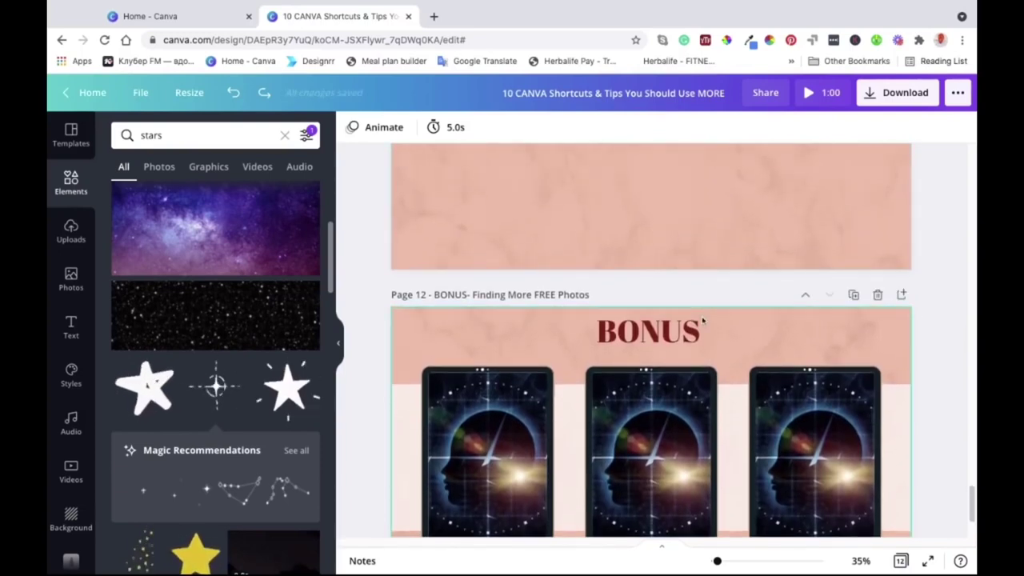
scroll(702, 320, down, 2)
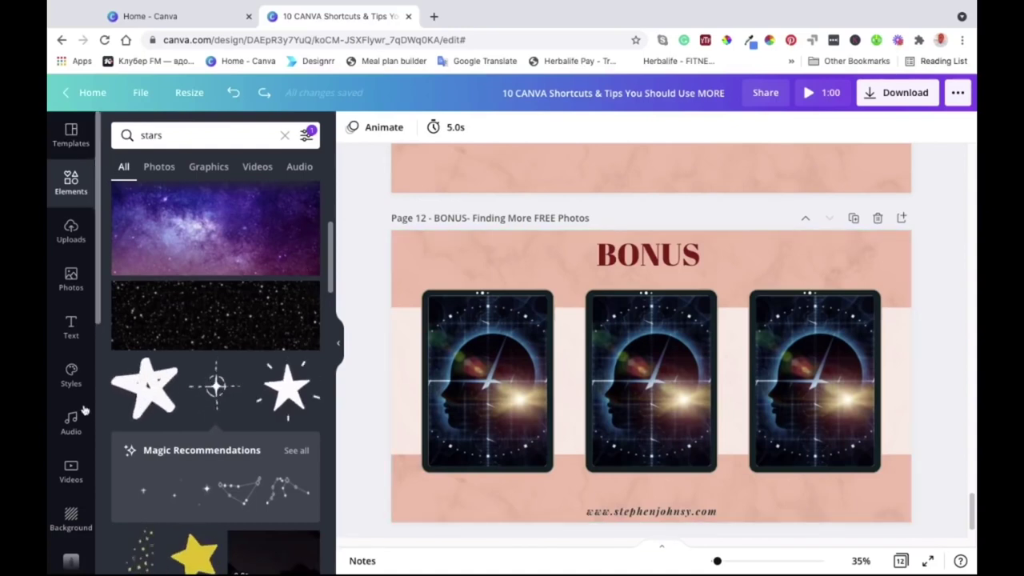
scroll(71, 419, down, 5)
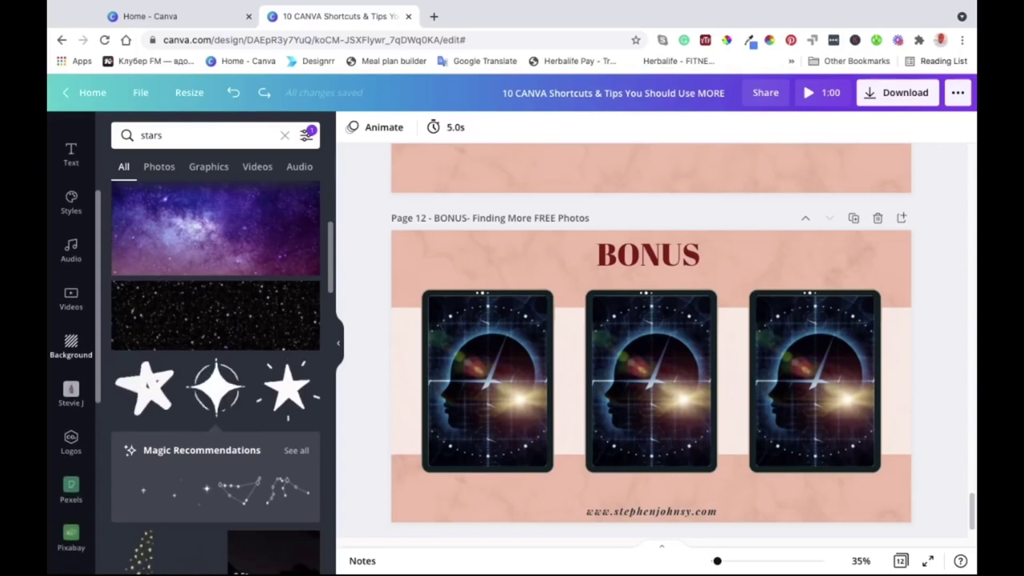
scroll(72, 344, down, 3)
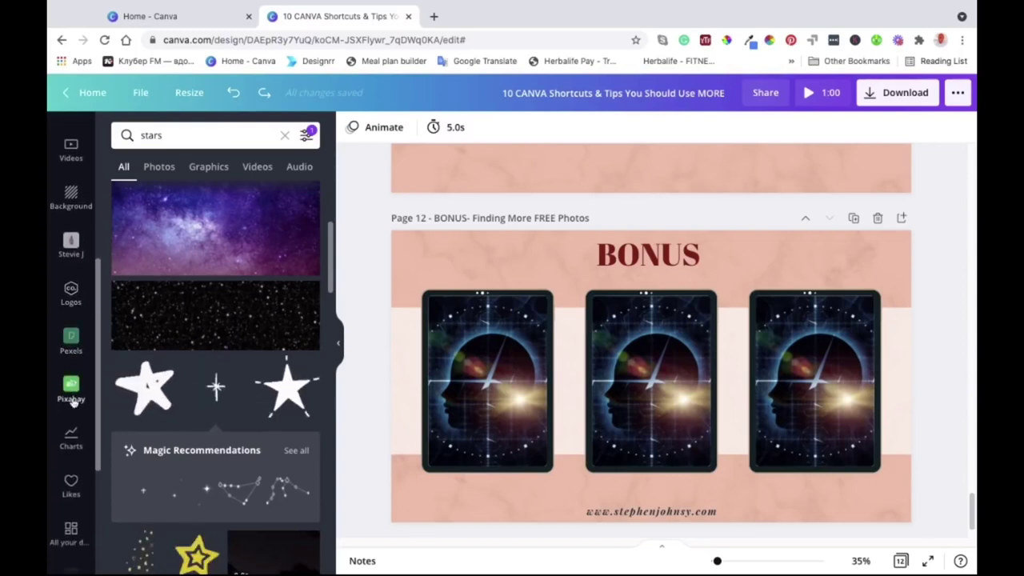
scroll(72, 402, down, 3)
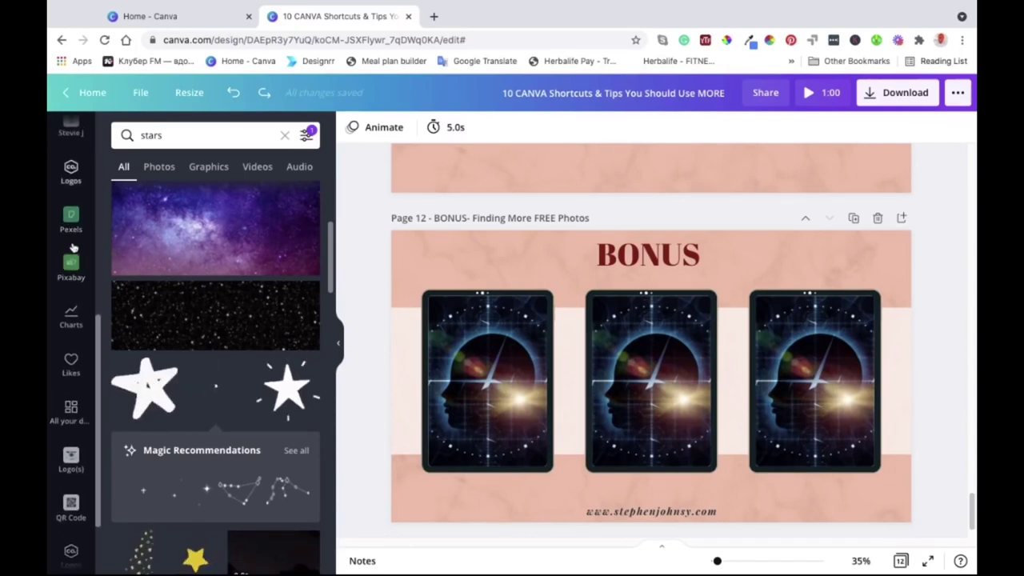
scroll(72, 480, down, 2)
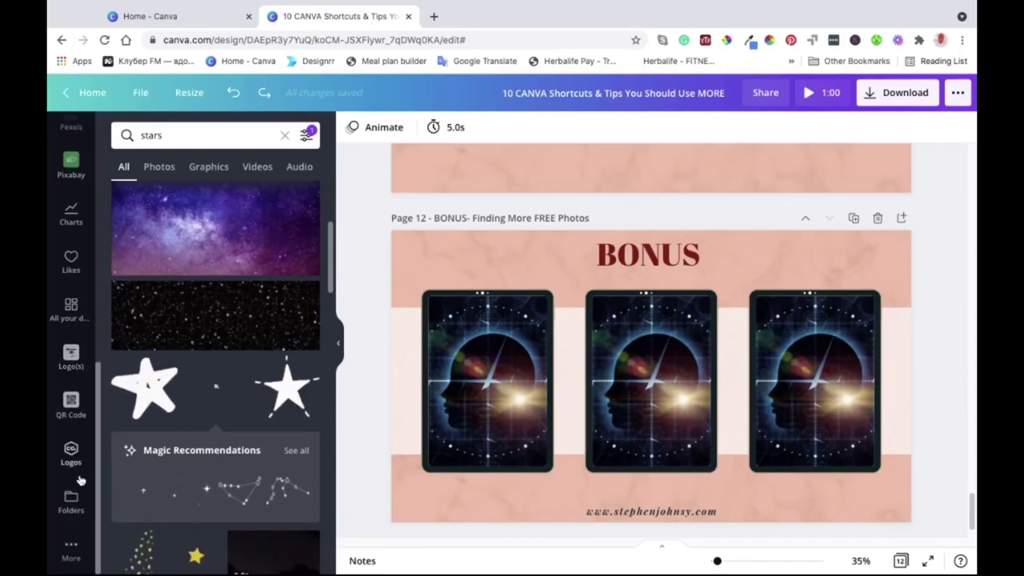
click(71, 552)
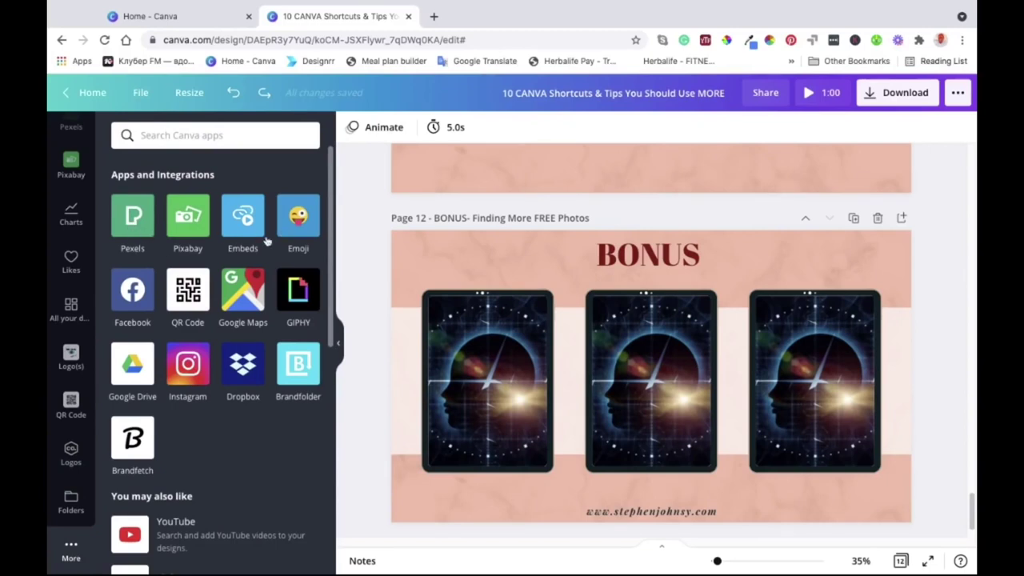
Step: Browse the free Pexels images and place the sunset photo of a reclining man into the first tablet frame on the BONUS page
scroll(73, 264, up, 5)
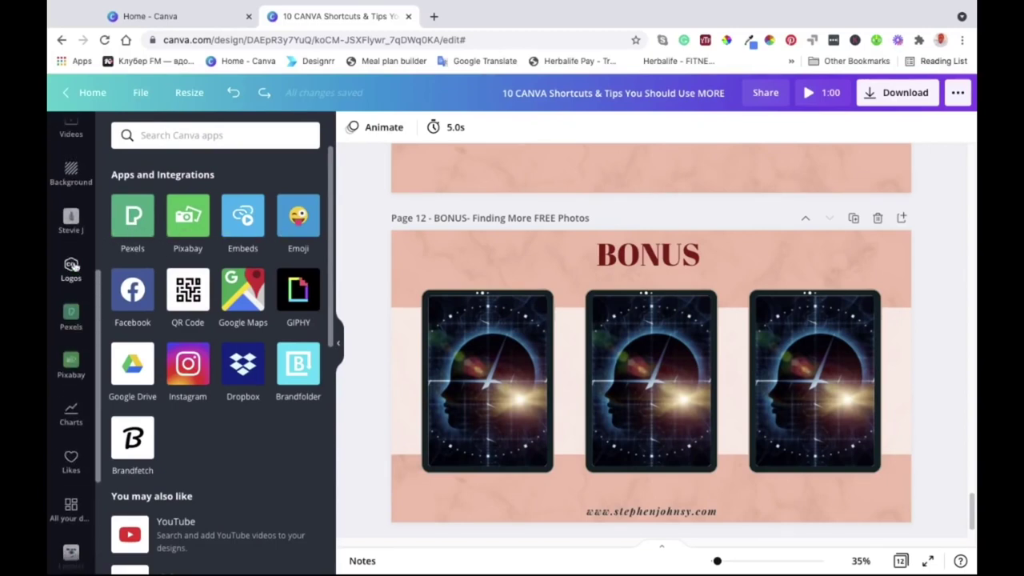
click(71, 336)
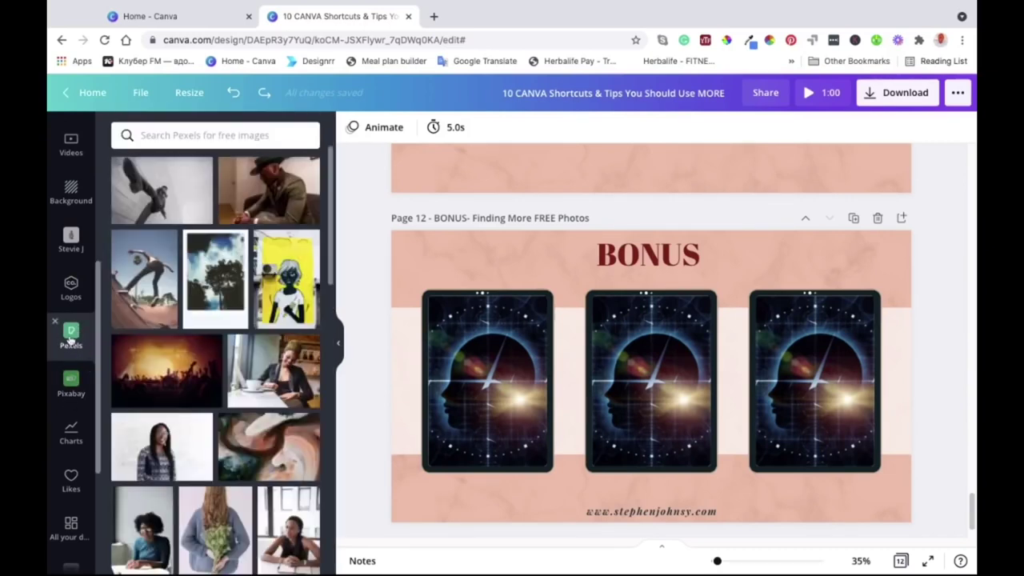
scroll(237, 240, down, 1)
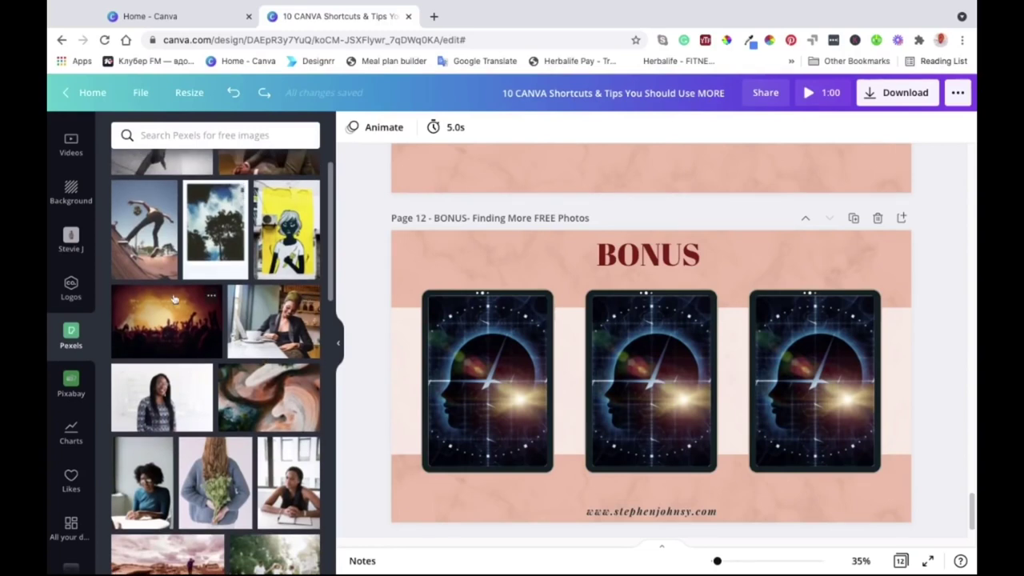
scroll(227, 342, up, 1)
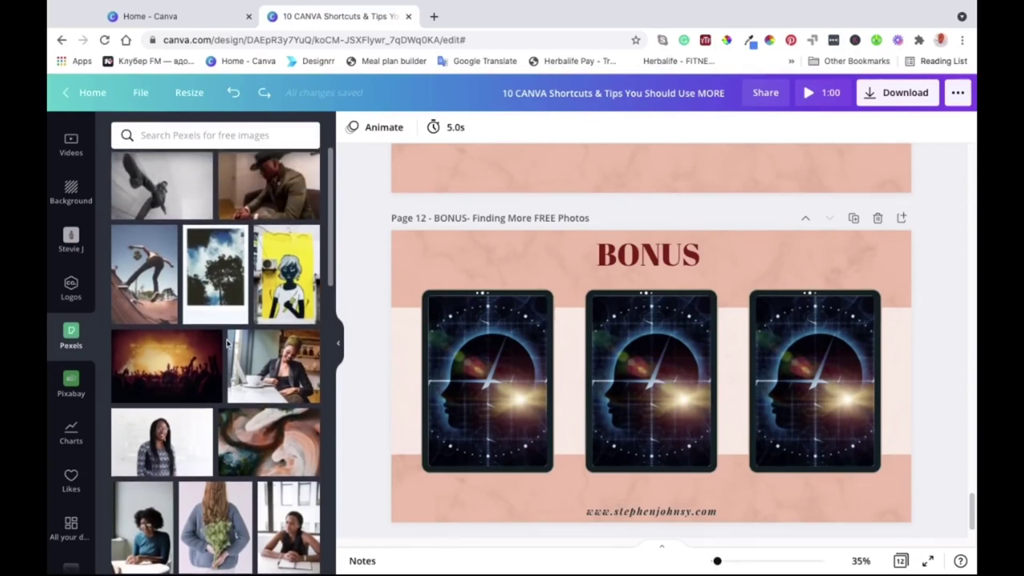
scroll(248, 239, up, 1)
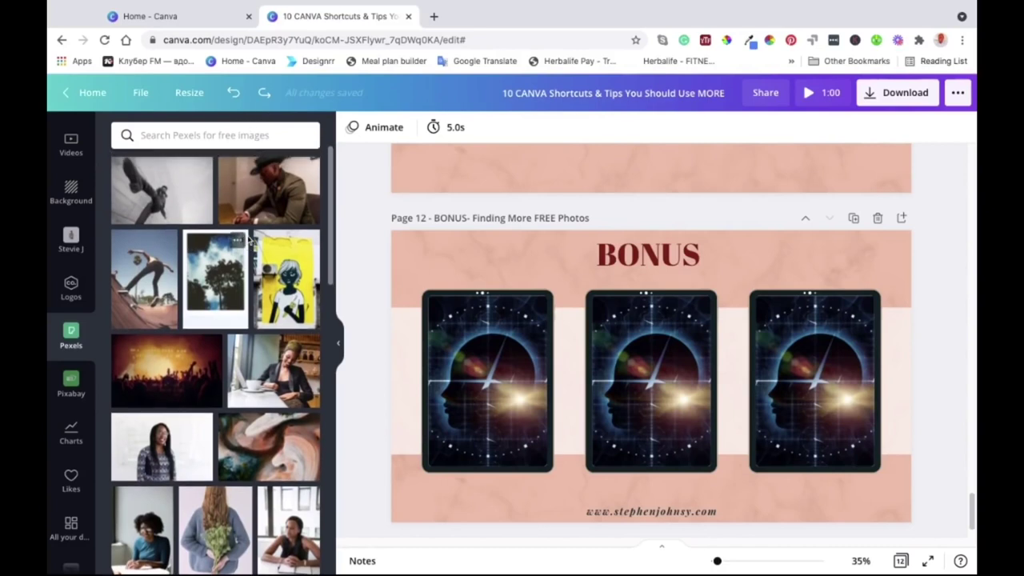
scroll(248, 238, down, 5)
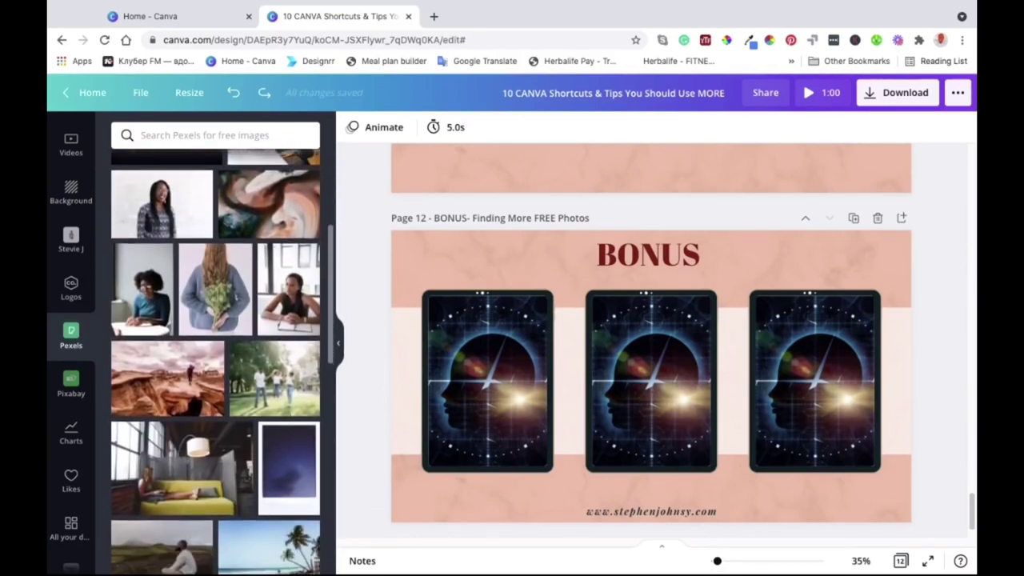
scroll(248, 238, down, 6)
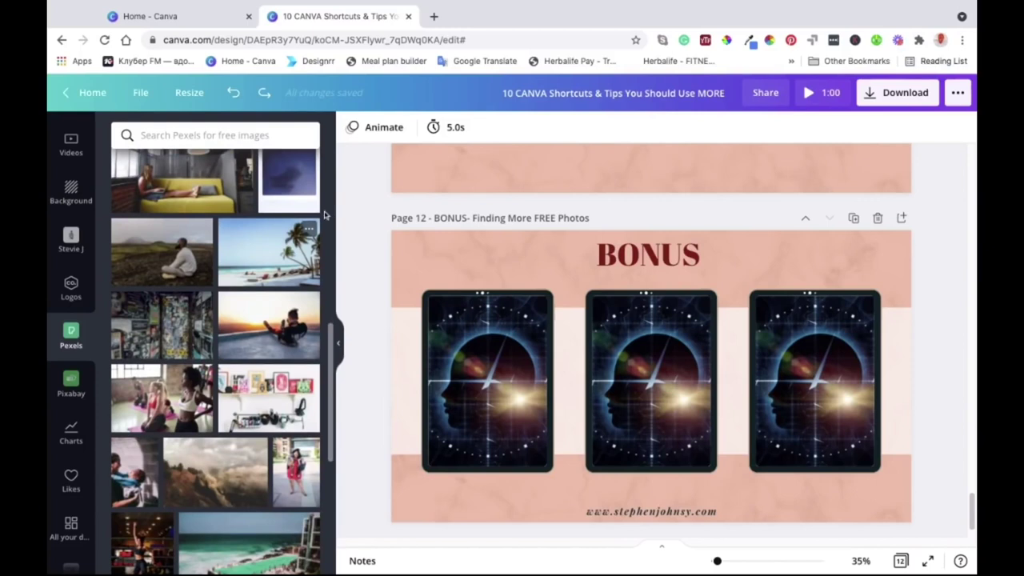
click(505, 317)
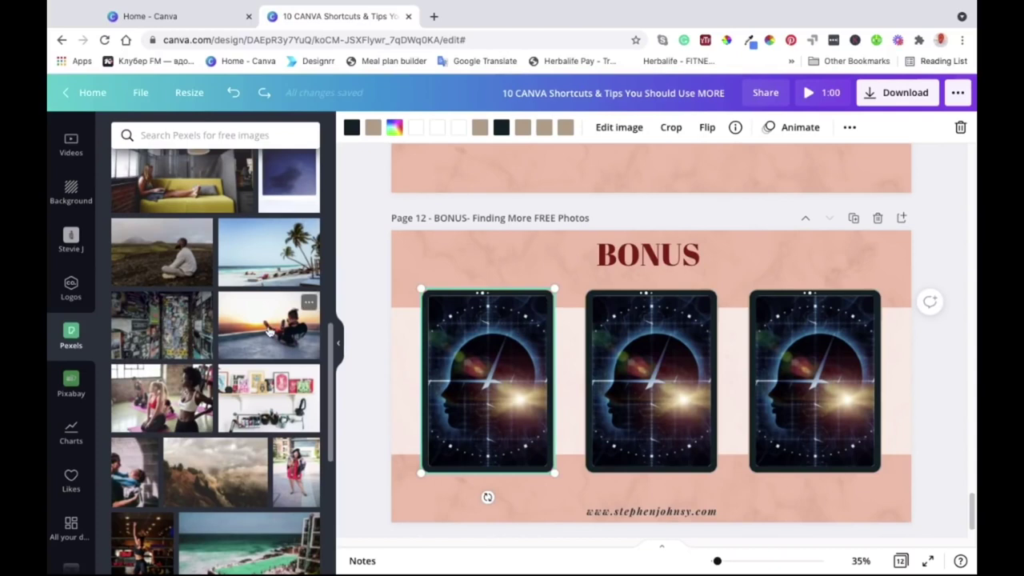
drag(269, 332, 497, 428)
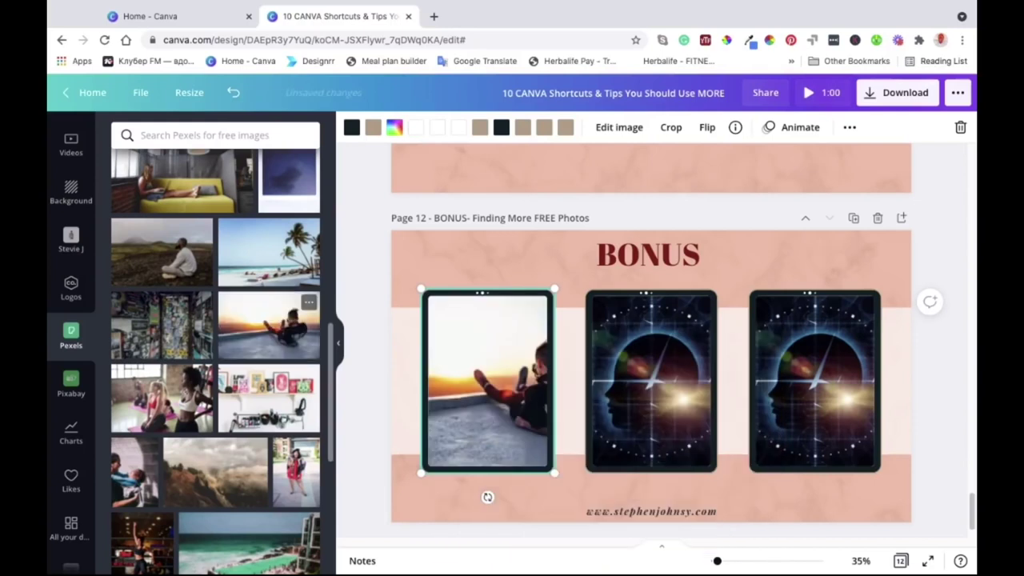
Step: Reposition the sunset photo inside the first tablet frame so the man sits fully within it
double_click(489, 378)
drag(541, 384, 508, 385)
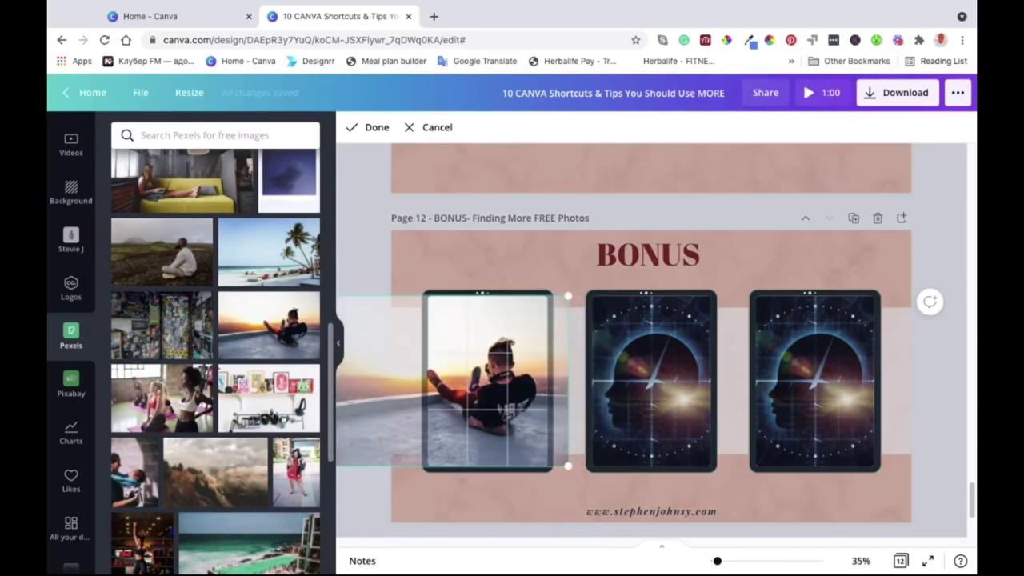
click(532, 261)
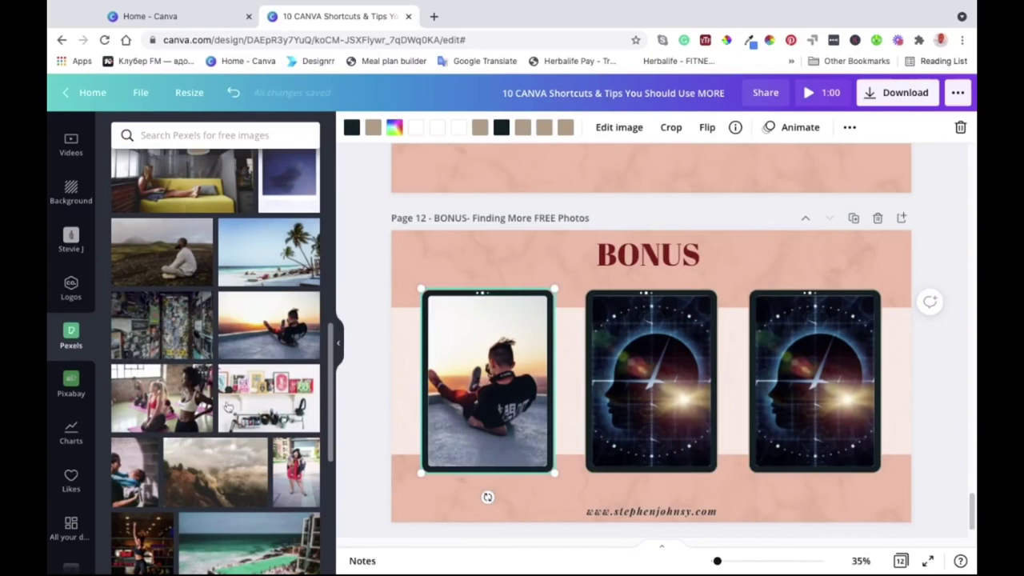
Step: Switch from Pexels to the free Pixabay images and place the photo of a person on a rocky peak into the third tablet frame
scroll(212, 439, down, 2)
scroll(263, 458, down, 3)
scroll(263, 459, down, 3)
scroll(230, 356, down, 3)
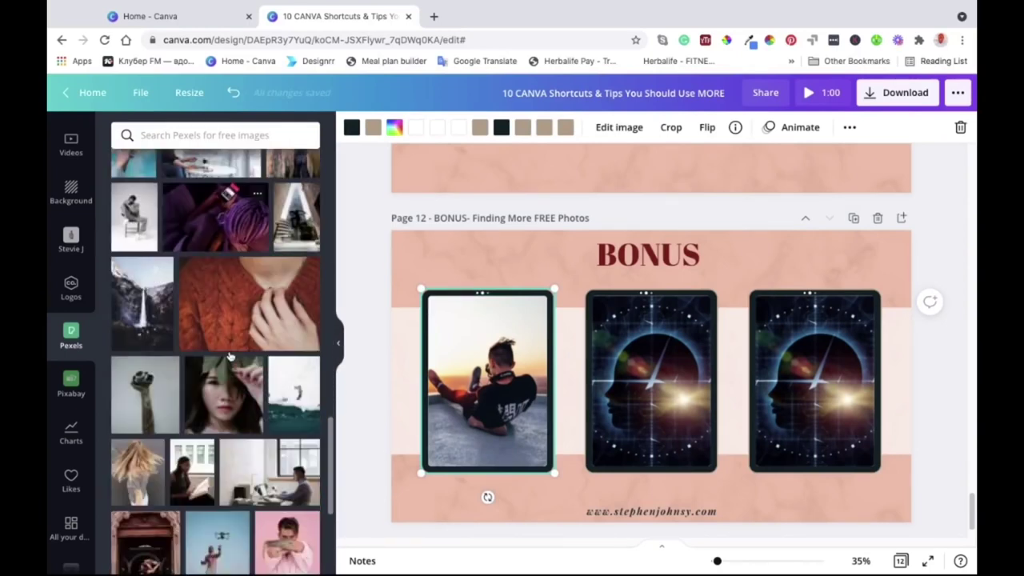
click(72, 386)
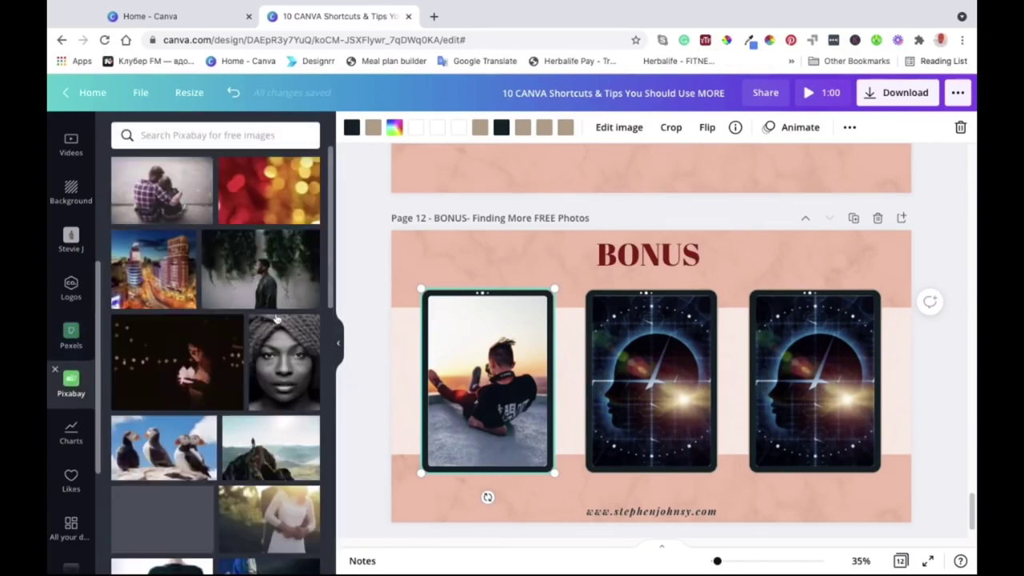
scroll(204, 323, down, 1)
scroll(204, 322, up, 1)
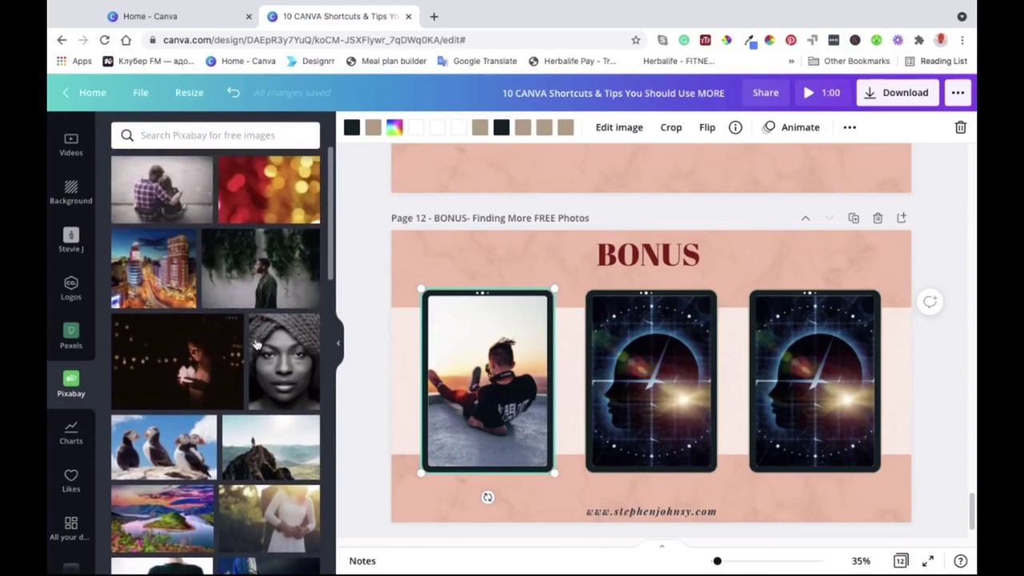
scroll(256, 344, down, 3)
scroll(256, 345, up, 1)
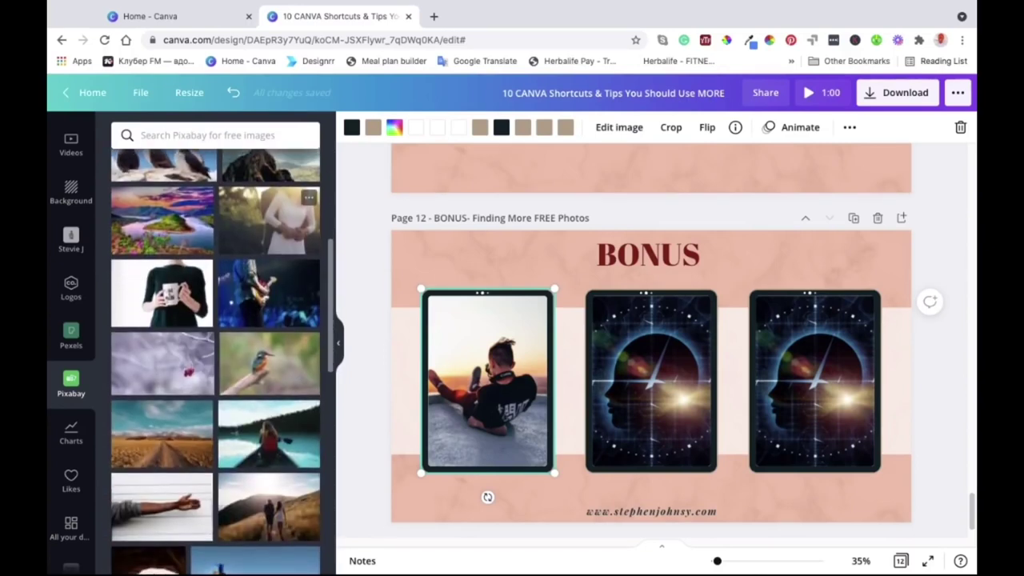
scroll(254, 317, down, 1)
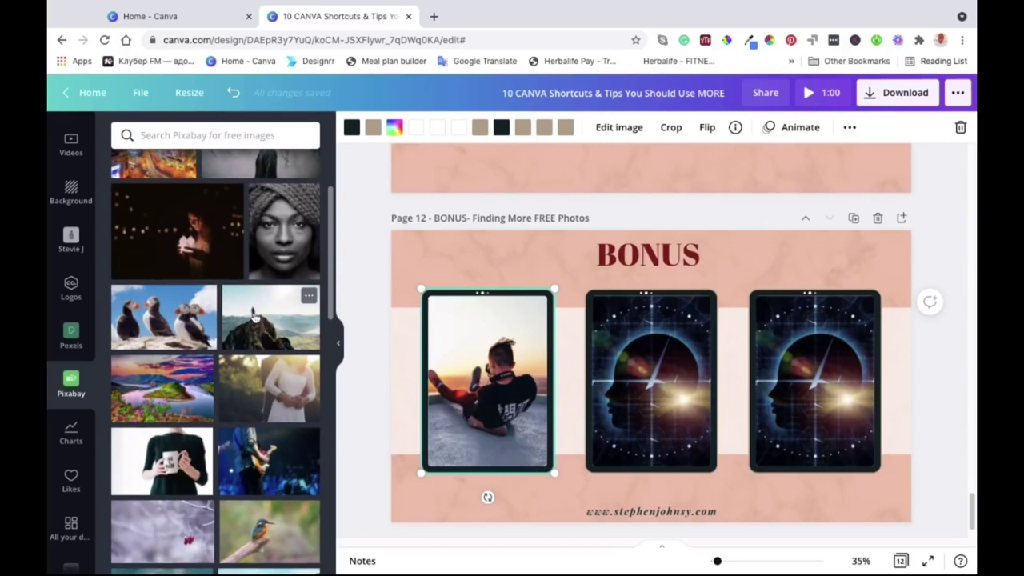
drag(253, 318, 804, 369)
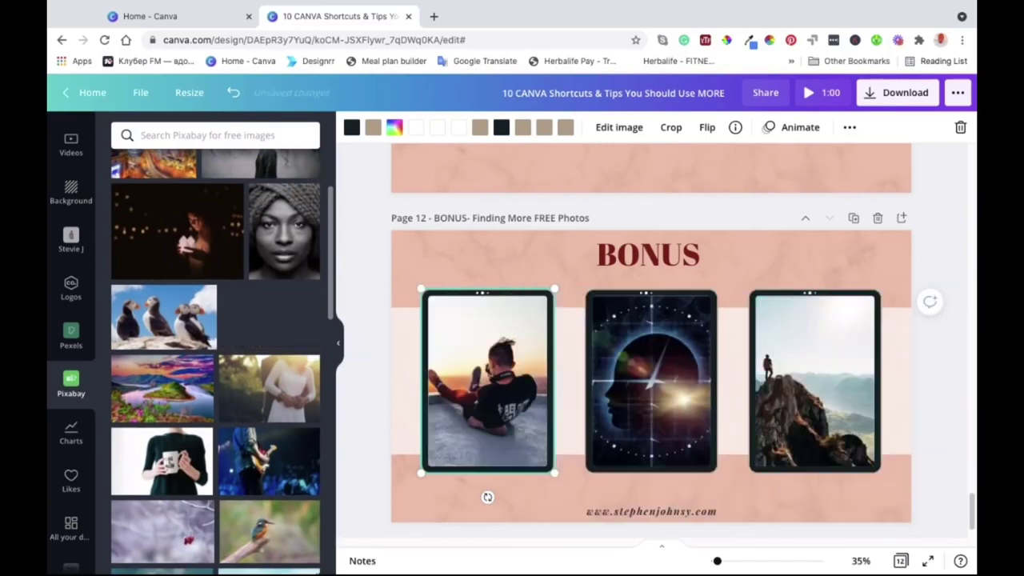
Step: Shift the rocky peak photo inside the third tablet frame so the standing person is closer to the centre
double_click(806, 373)
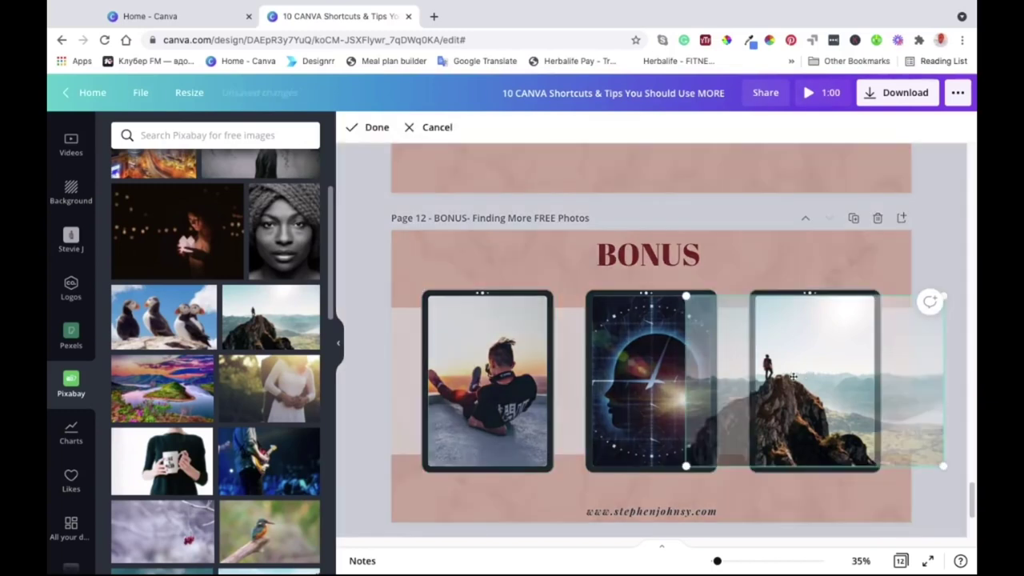
drag(791, 382, 817, 382)
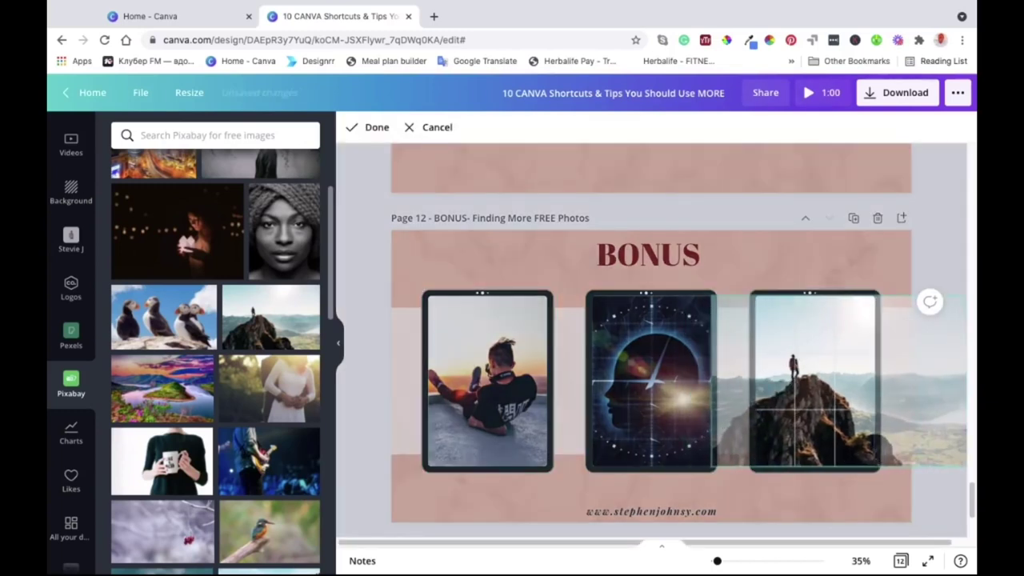
click(737, 249)
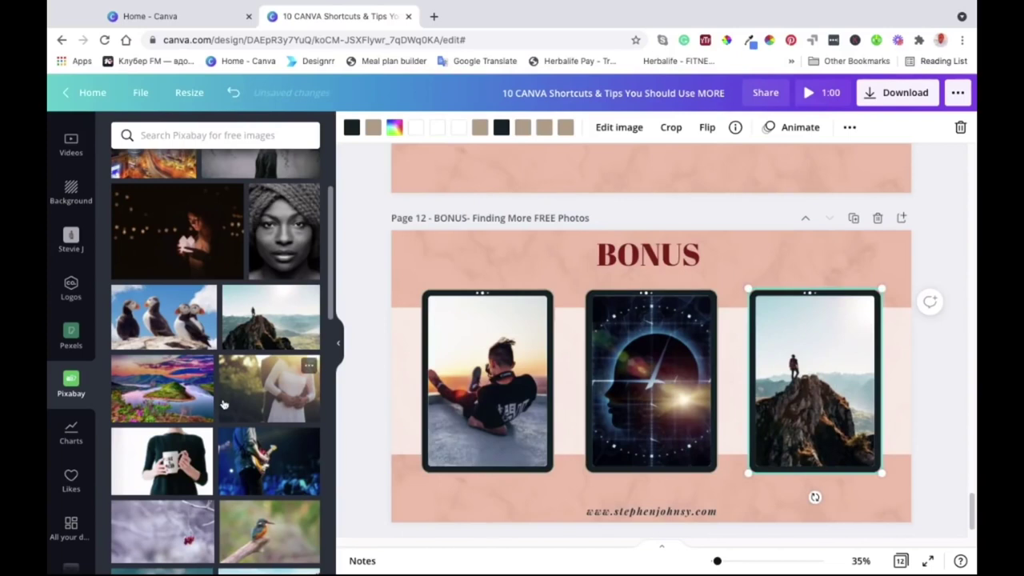
Step: Find the red poppies photo in the Pixabay images, place it into the middle tablet frame and clear the selection
scroll(224, 405, down, 3)
scroll(224, 406, down, 3)
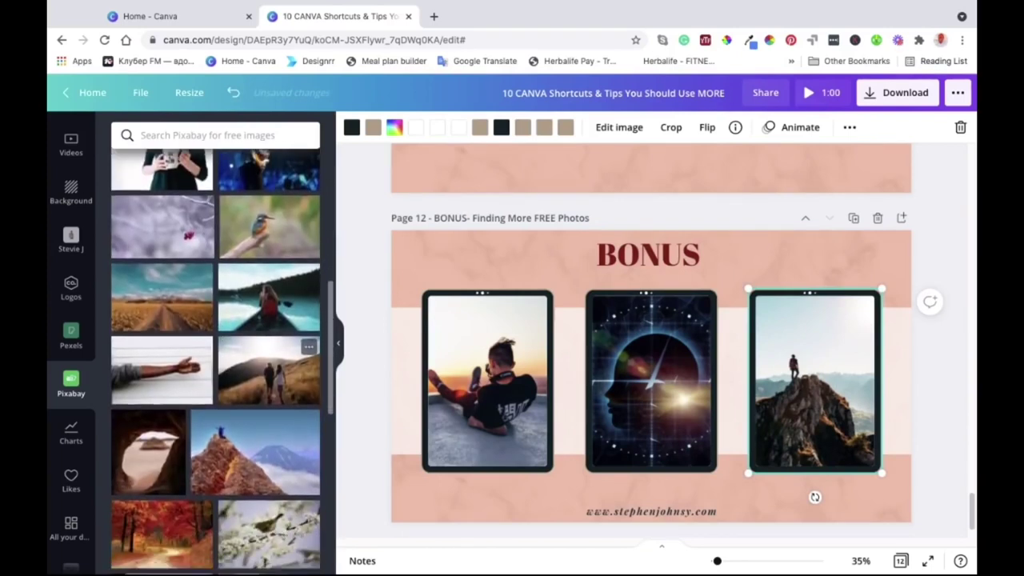
scroll(224, 406, down, 10)
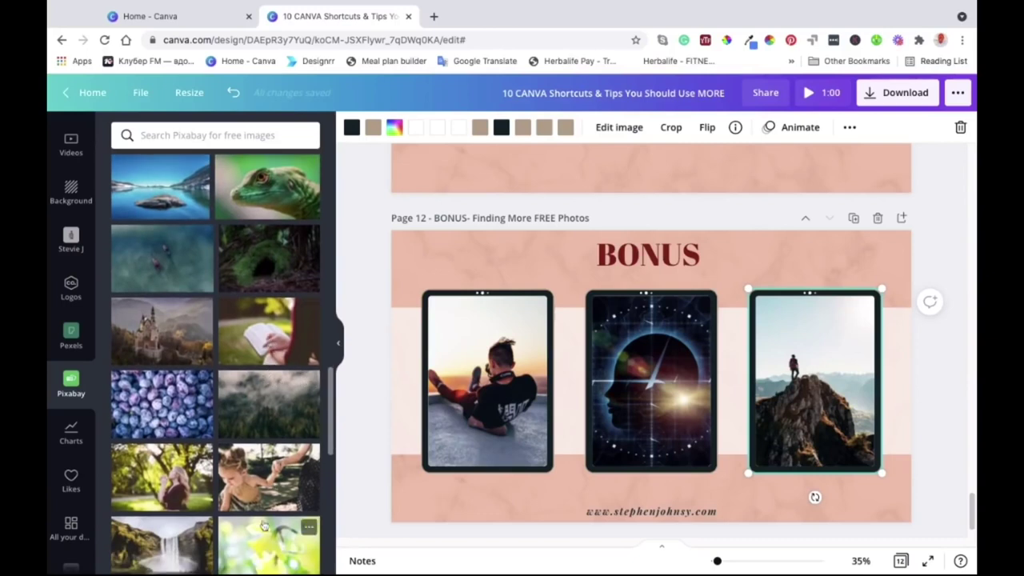
scroll(264, 526, down, 5)
scroll(264, 526, up, 1)
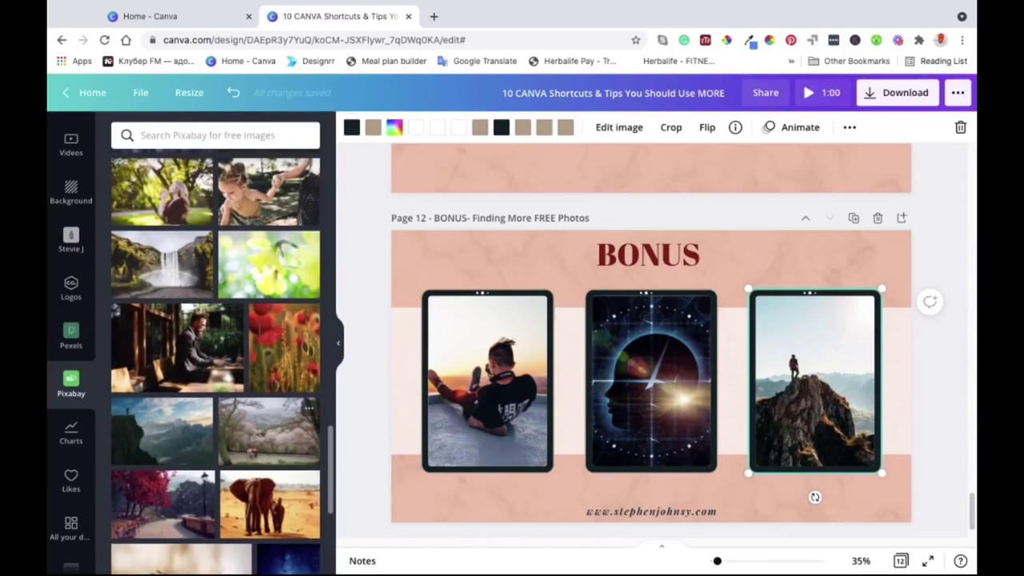
drag(286, 355, 650, 381)
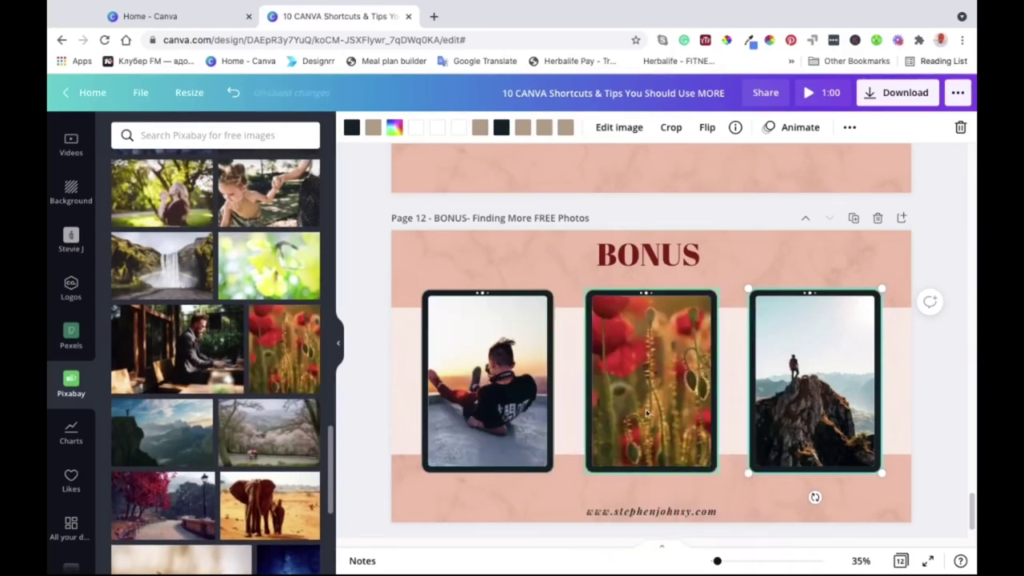
click(809, 249)
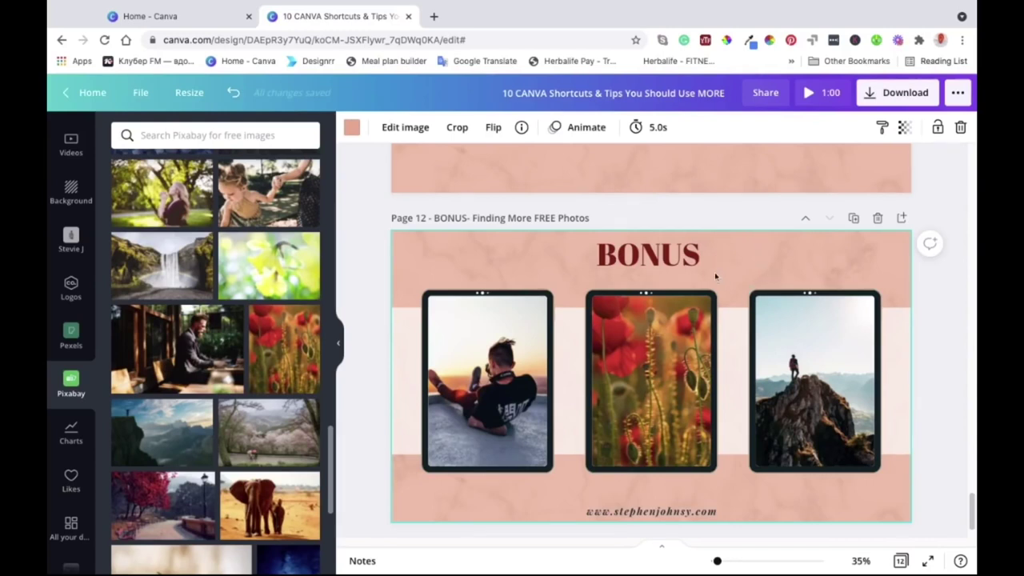
click(736, 210)
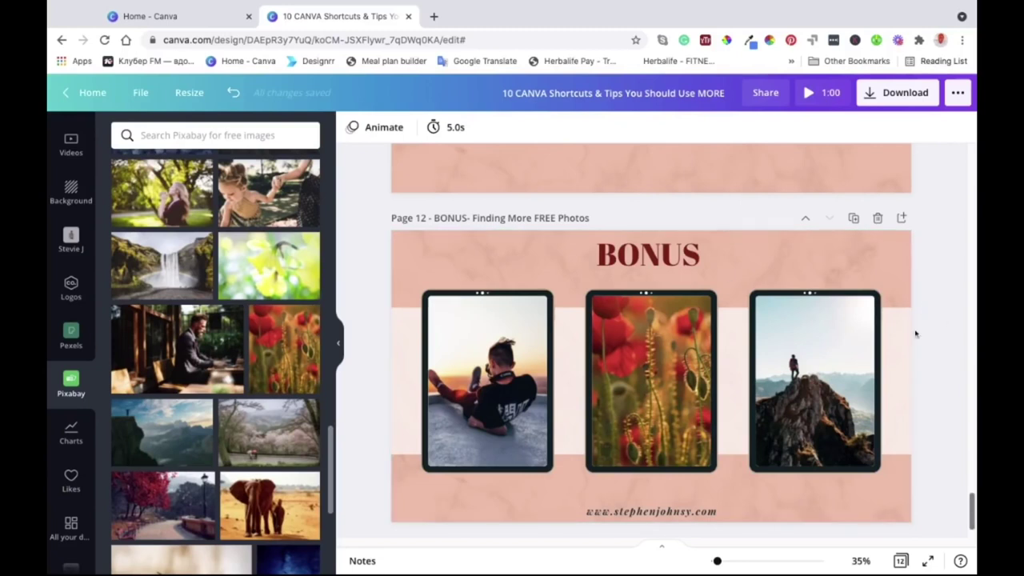
Step: Hide the Pixabay photo list and review the BONUS page and the blank page before it, enlarging the view to 128%
scroll(699, 440, down, 1)
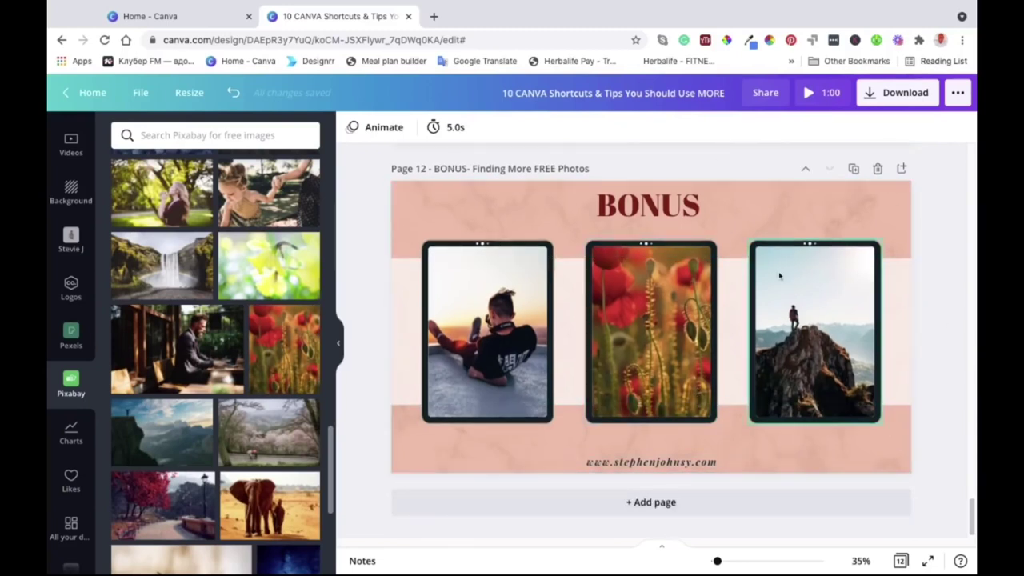
scroll(721, 208, up, 2)
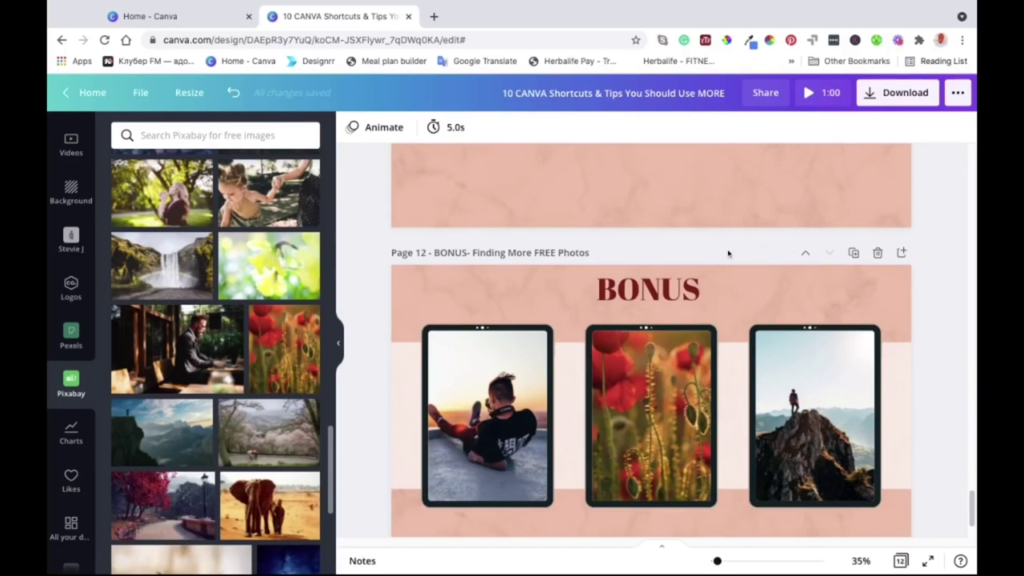
scroll(703, 161, down, 2)
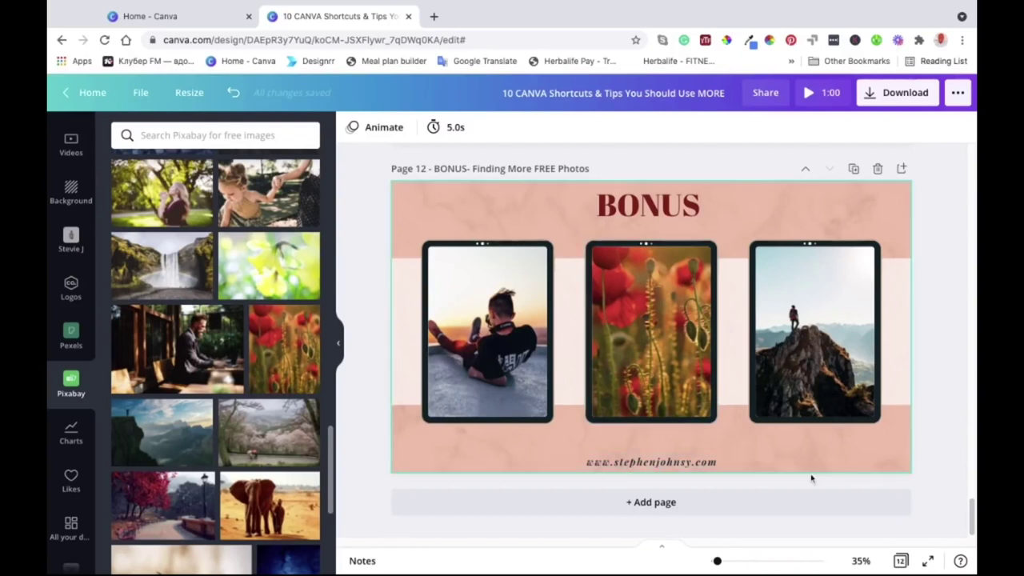
click(339, 342)
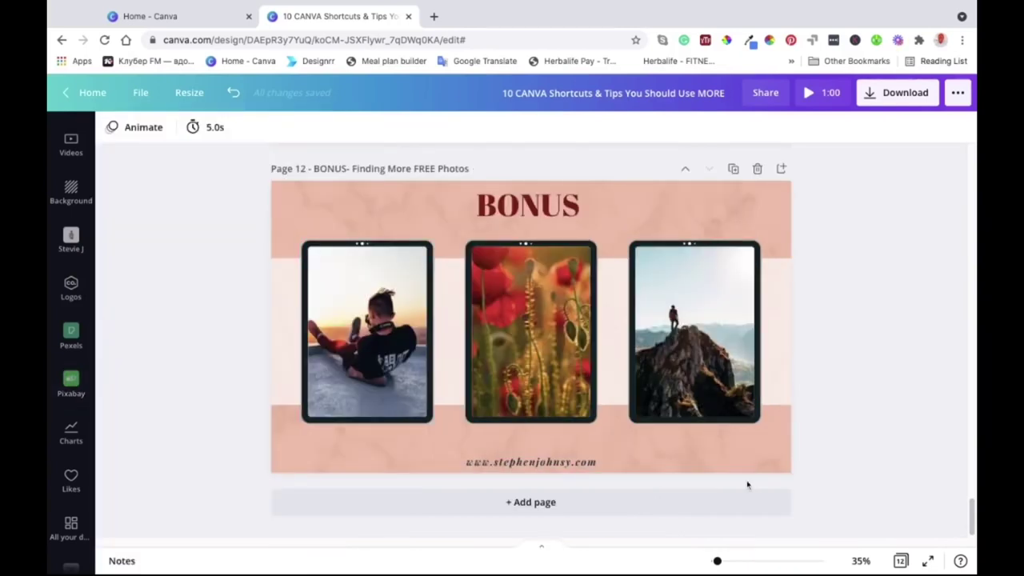
scroll(825, 336, up, 3)
scroll(825, 336, down, 3)
scroll(697, 339, up, 6)
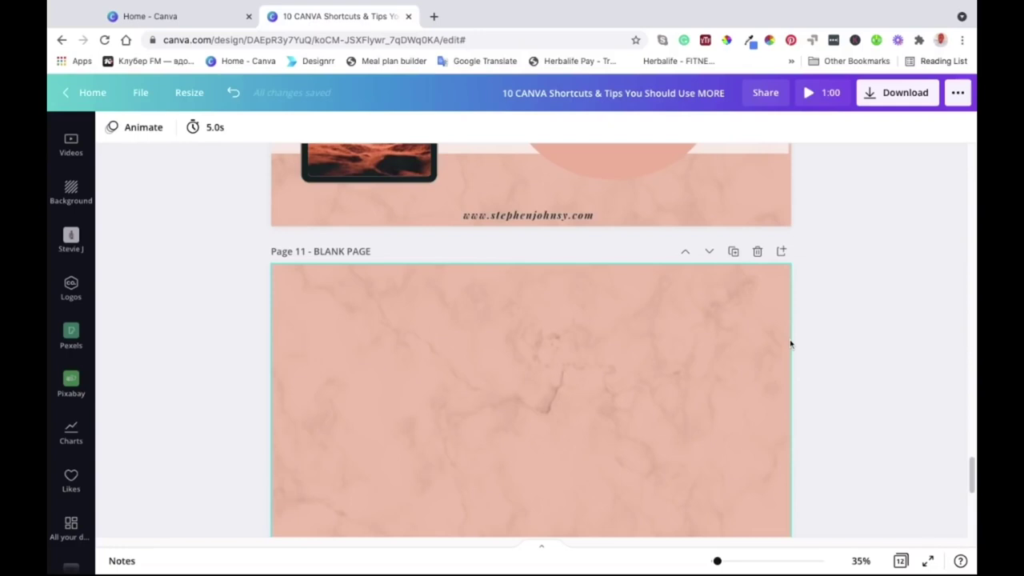
scroll(790, 341, down, 5)
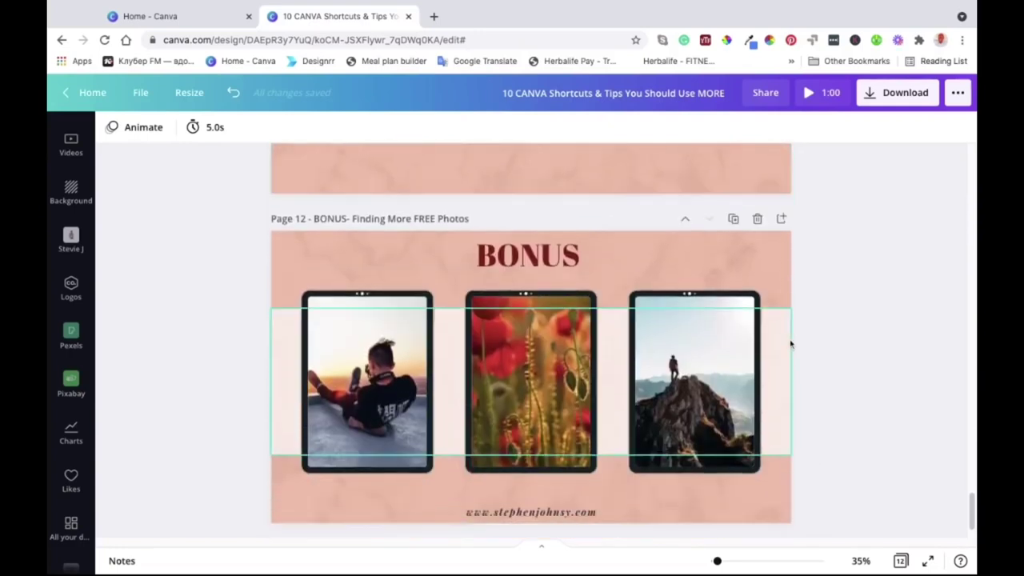
scroll(789, 343, down, 2)
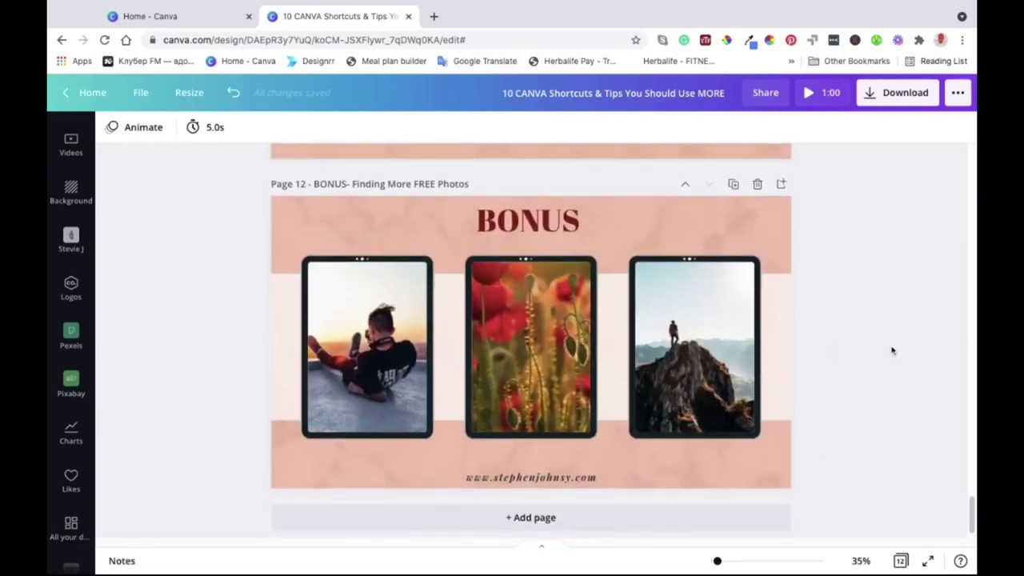
click(738, 561)
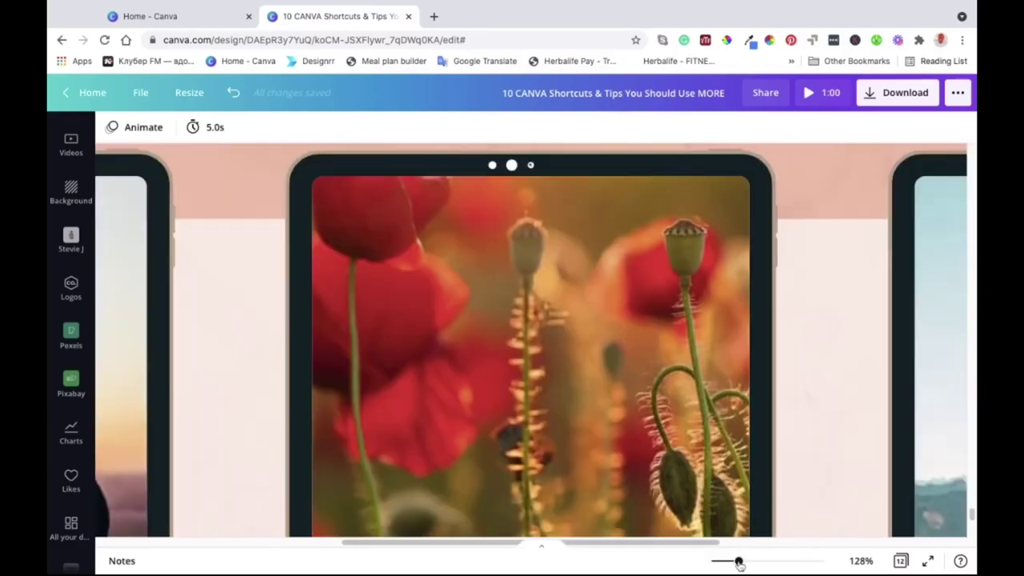